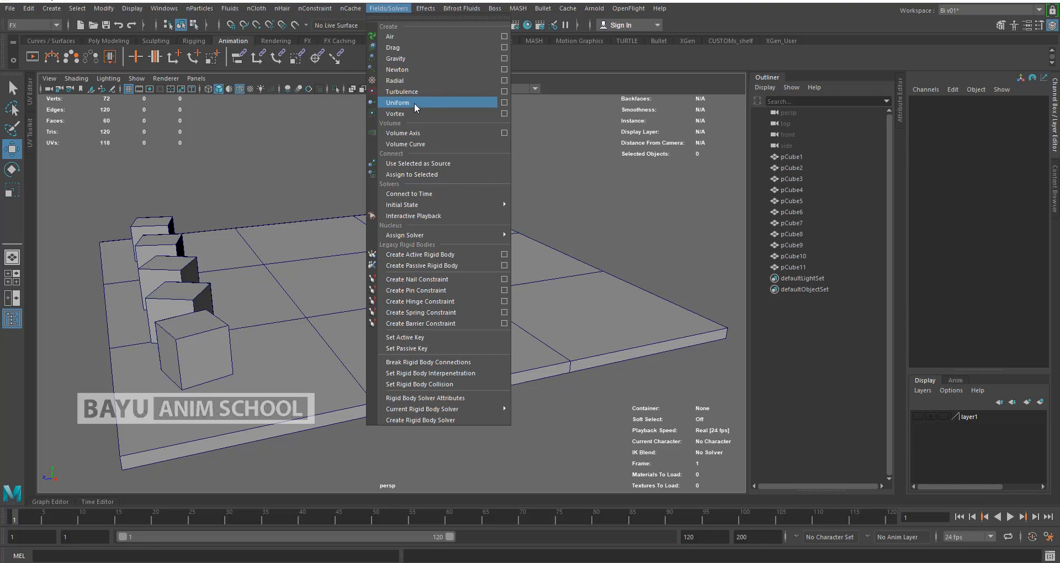
Make the five small cubes along the floor's edge active rigid bodies.
left_click(257, 189)
left_click_drag(110, 191, 240, 398)
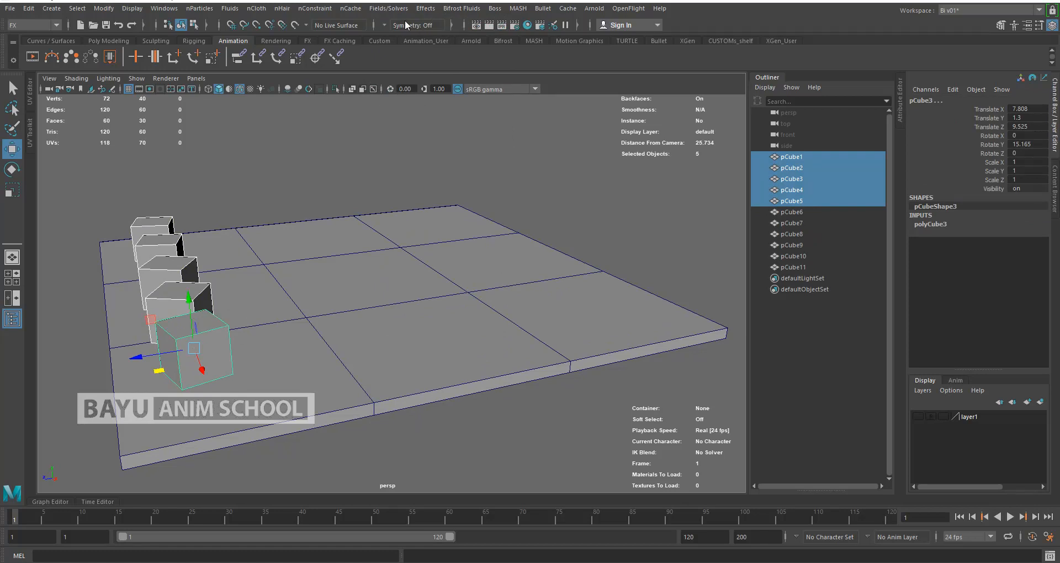
left_click(388, 8)
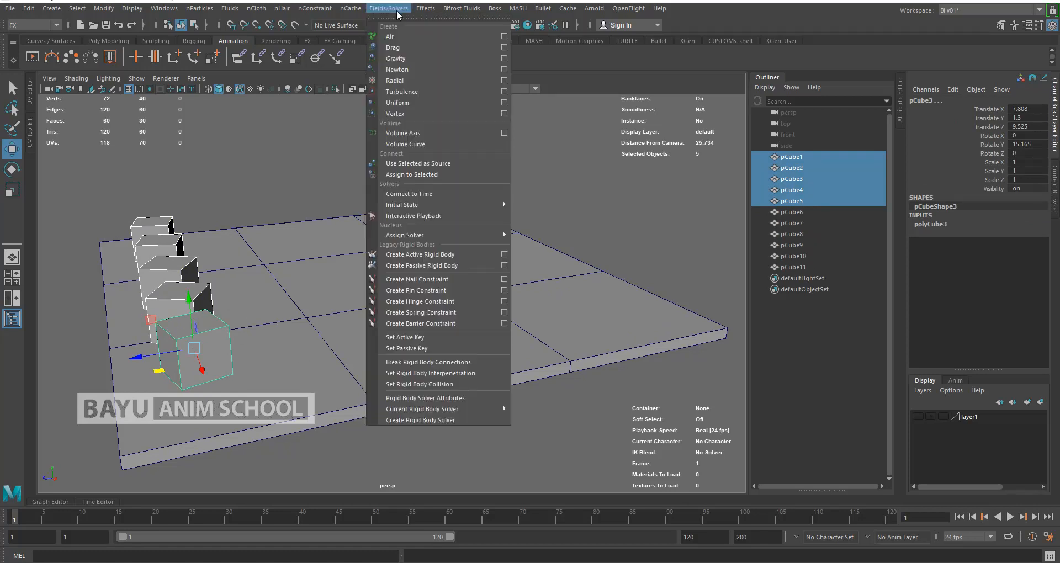
left_click(426, 254)
Make the large floor slab a passive rigid body.
left_click(532, 290)
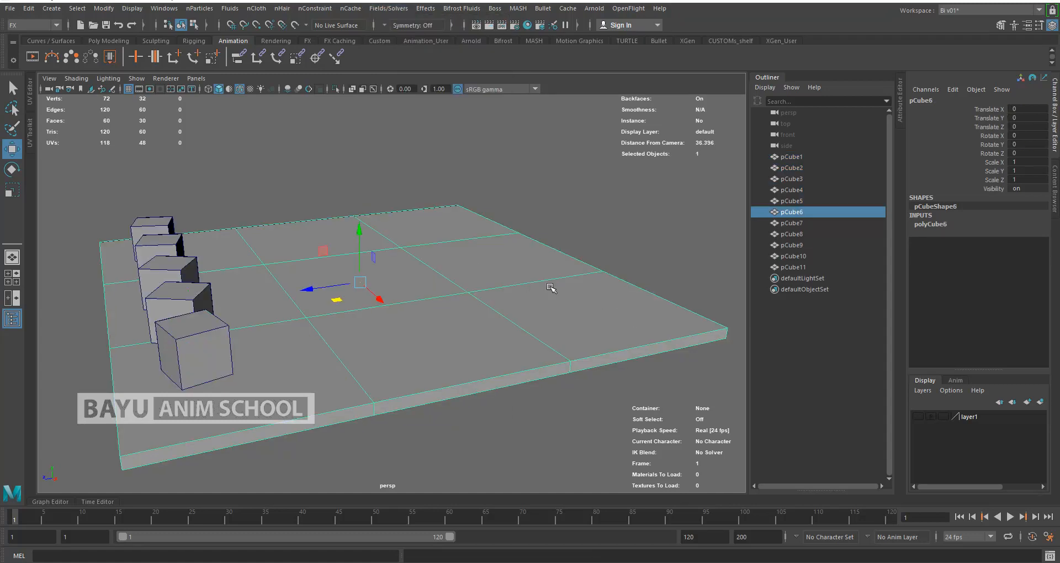
left_click(389, 9)
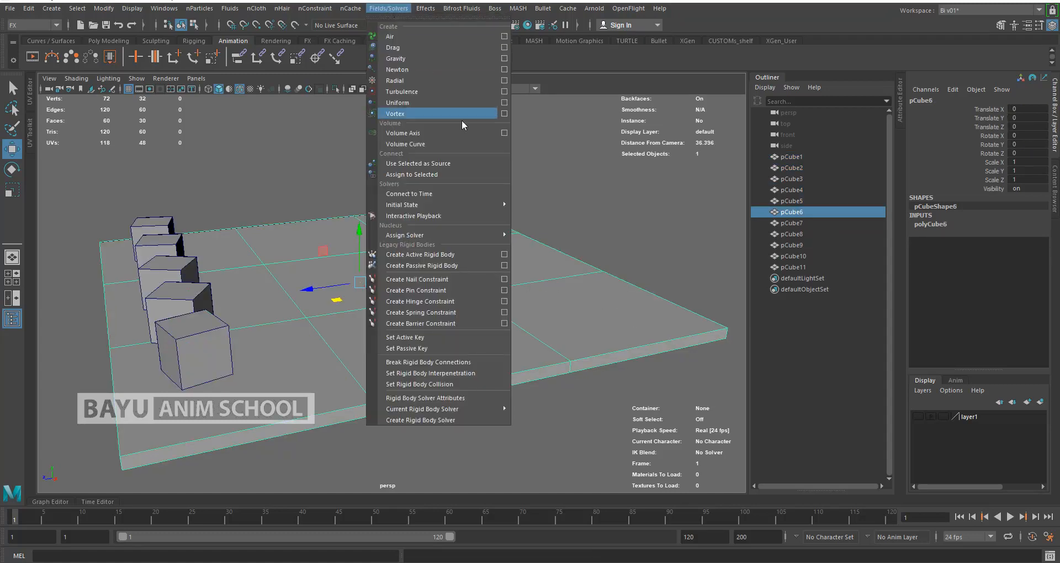
left_click(464, 266)
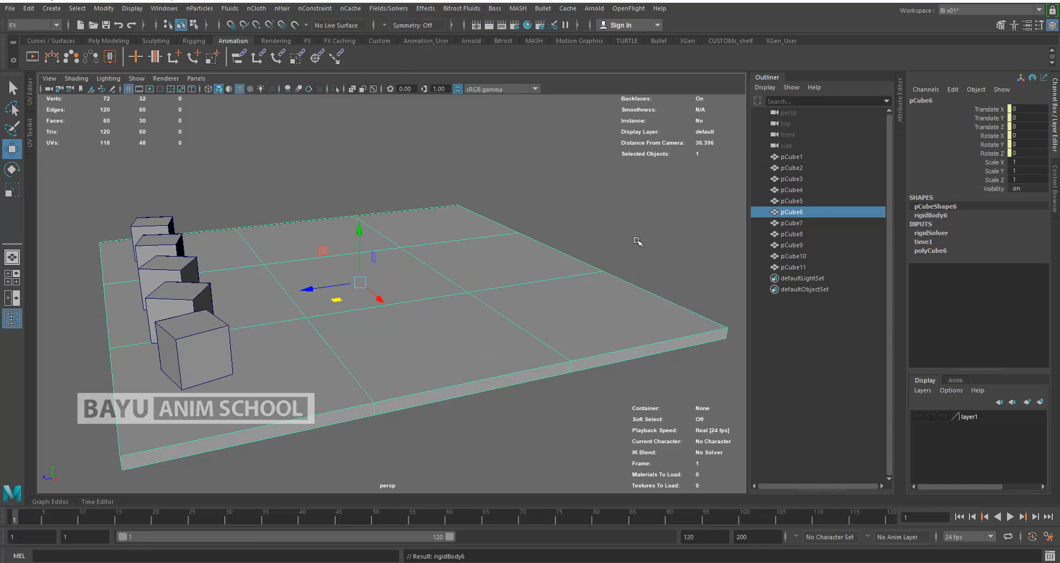
Create a Uniform field on the five small cubes, with magnitude 5, attenuation 1, direction X 1 and volume shape None.
left_click_drag(89, 195, 242, 401)
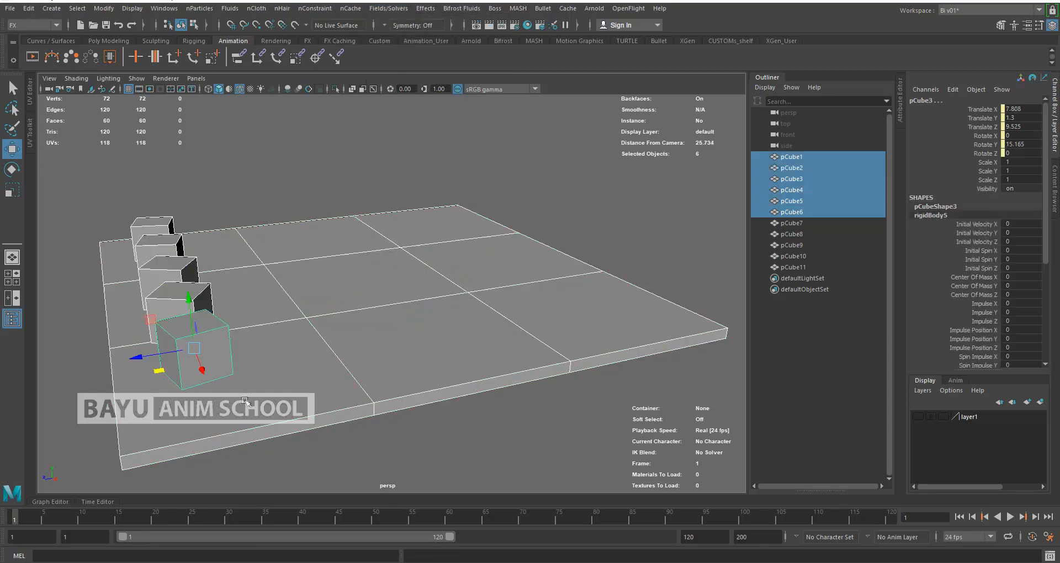
left_click(364, 322, "ctrl")
left_click(385, 9)
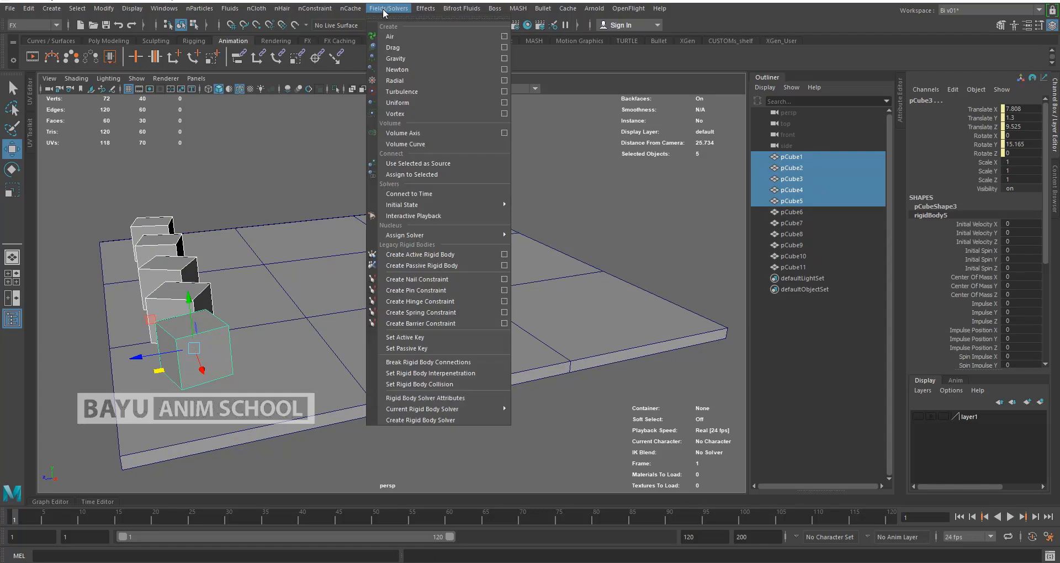
left_click(504, 104)
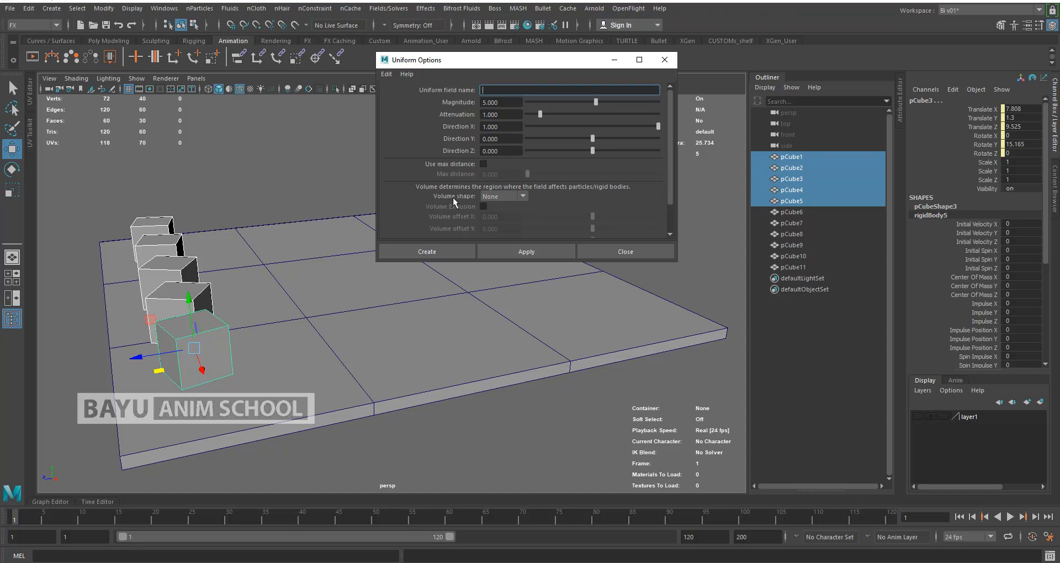
left_click(523, 196)
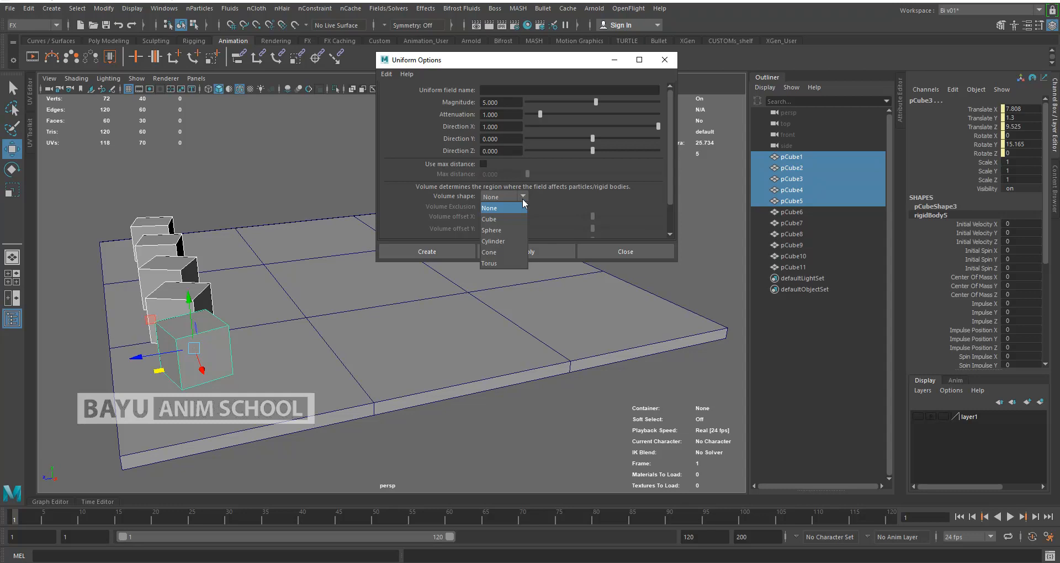
left_click(472, 64)
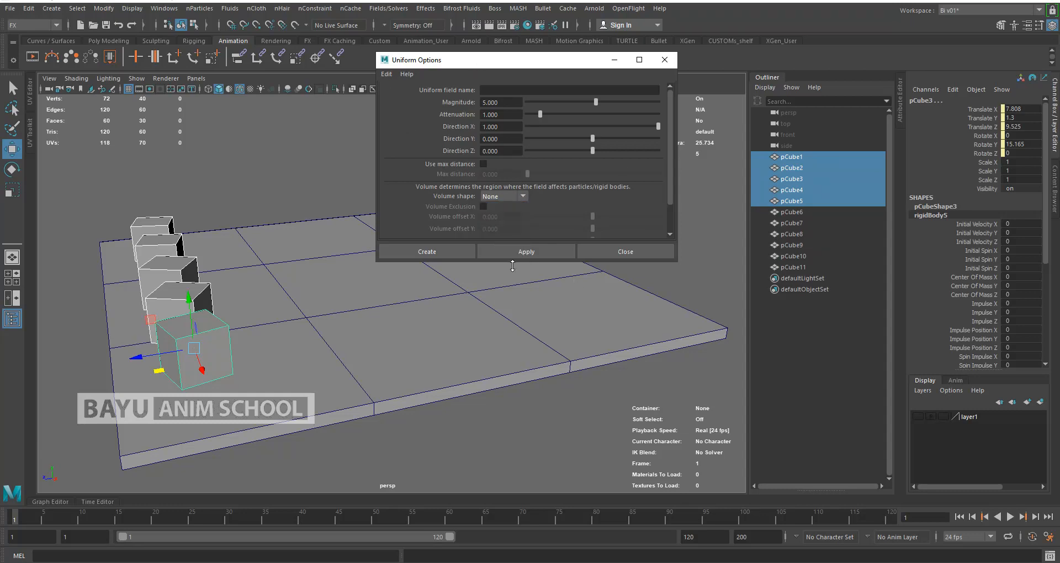
left_click(448, 253)
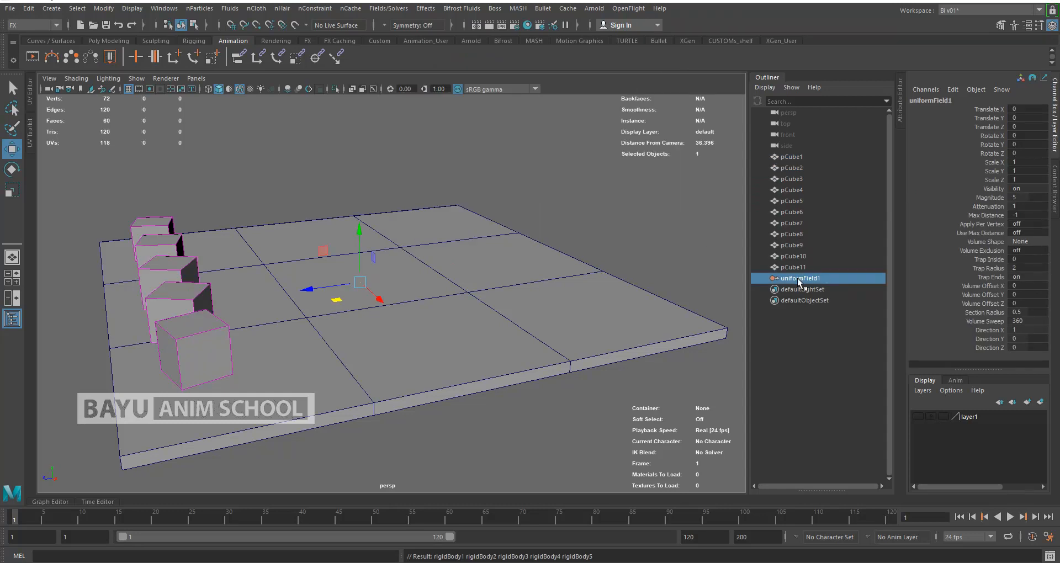
left_click_drag(355, 279, 336, 260, "alt")
left_click_drag(361, 225, 365, 203)
left_click_drag(406, 287, 424, 340, "alt")
key("ctrl+z")
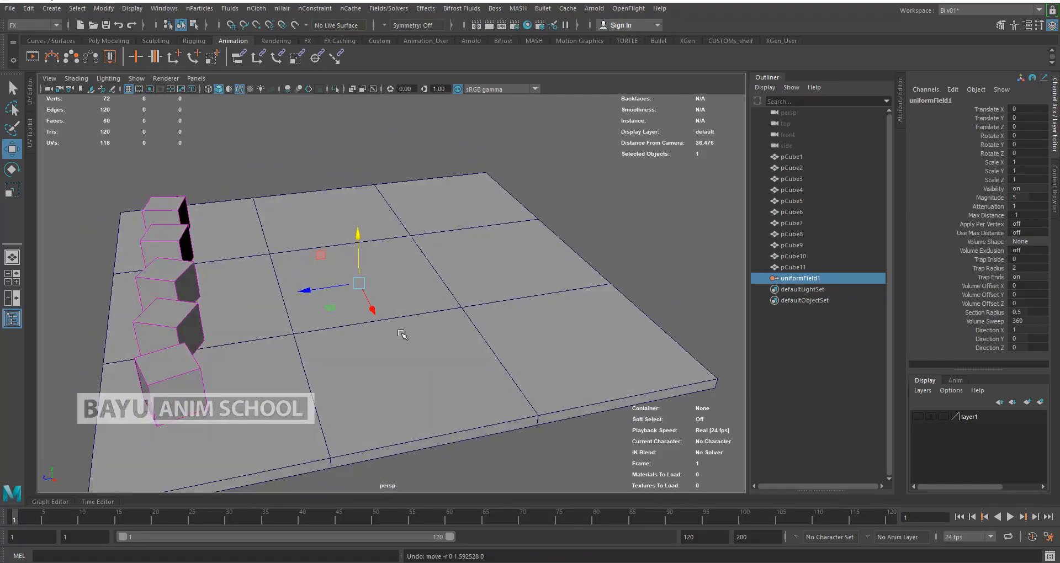
Move the uniform field along X to about 13.7, just beyond the floor's front edge.
left_click_drag(371, 308, 490, 516)
left_click_drag(450, 419, 464, 398, "alt")
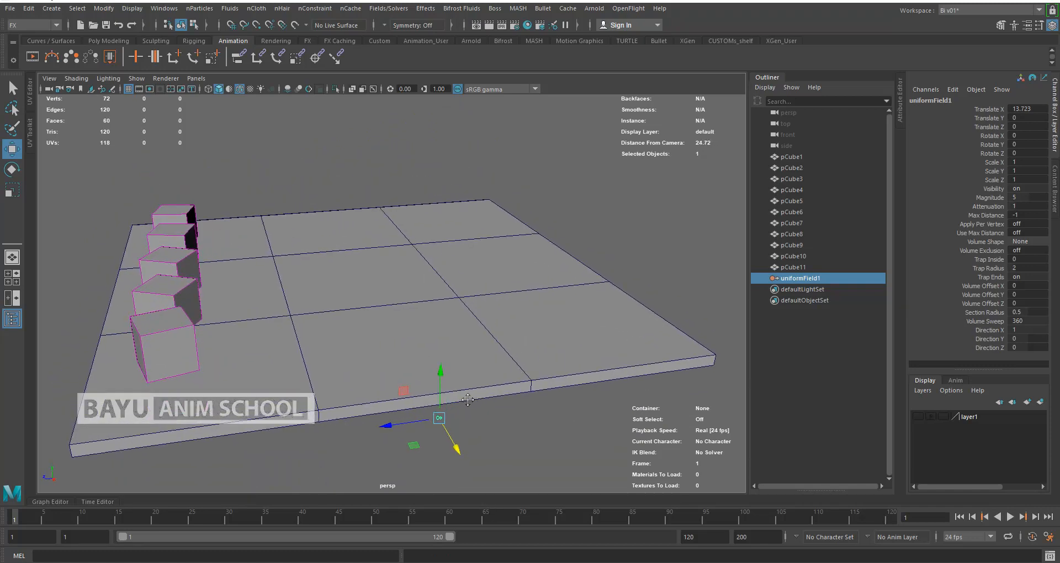
left_click(578, 439)
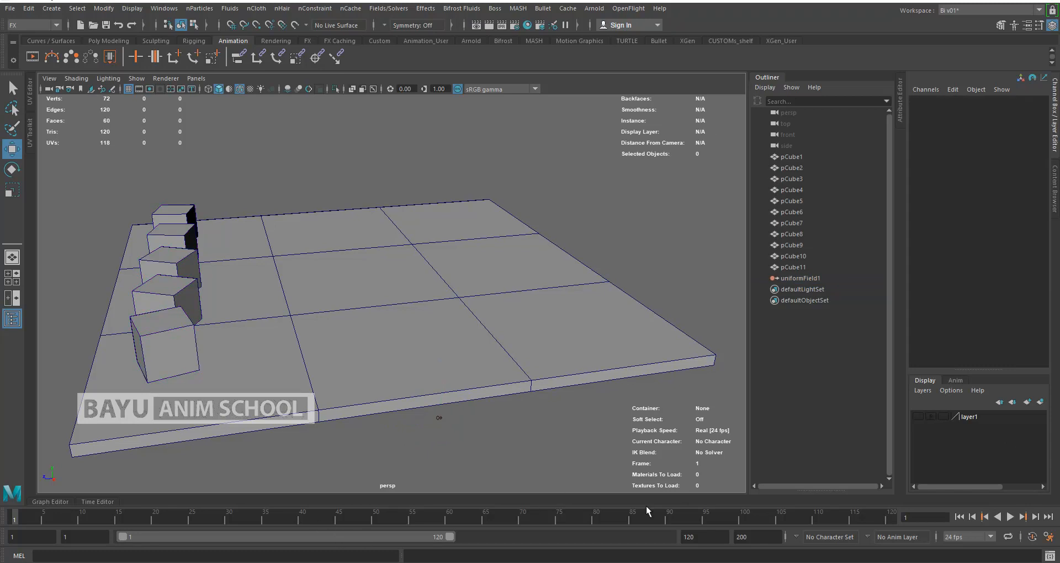
Extend the playback range to end at frame 500.
double_click(707, 543)
type("500")
key("Return")
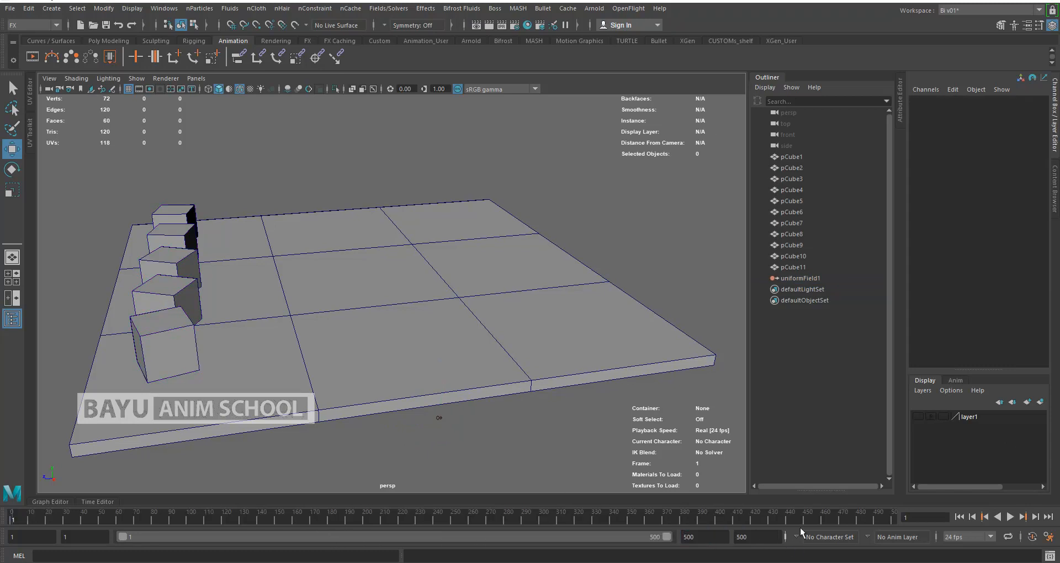
Play the simulation to check how the field moves the cubes, and return to frame 1.
left_click(1011, 517)
left_click(1010, 516)
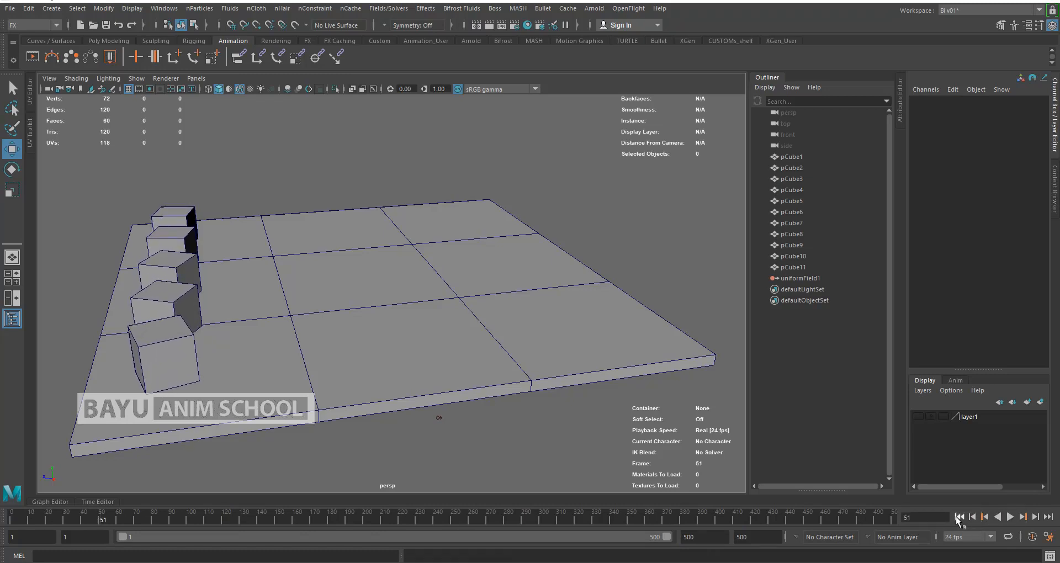
left_click(959, 516)
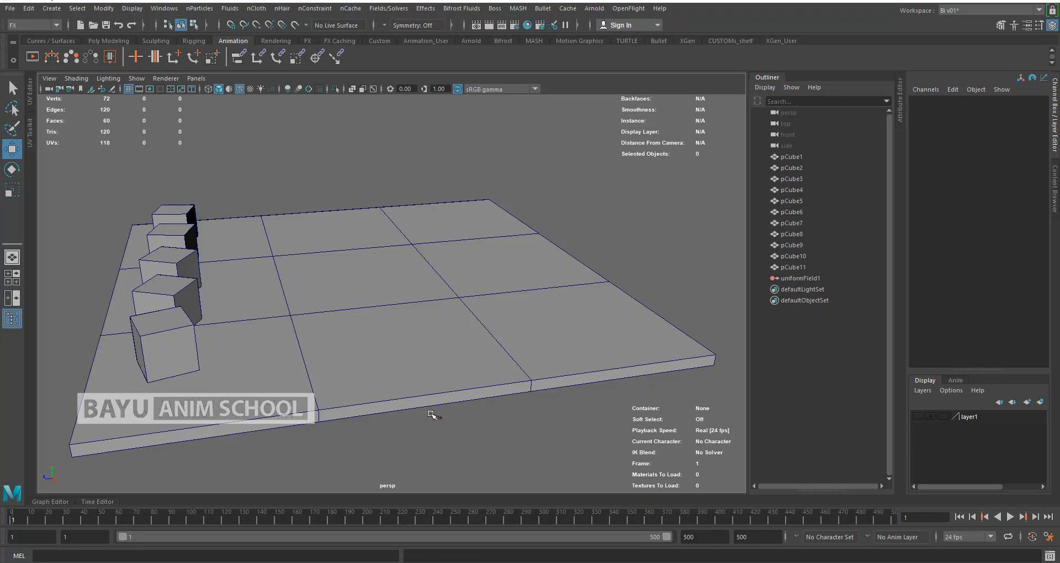
Shift the uniform field to about 14.8 along X and set its attenuation to 0.
left_click(431, 414)
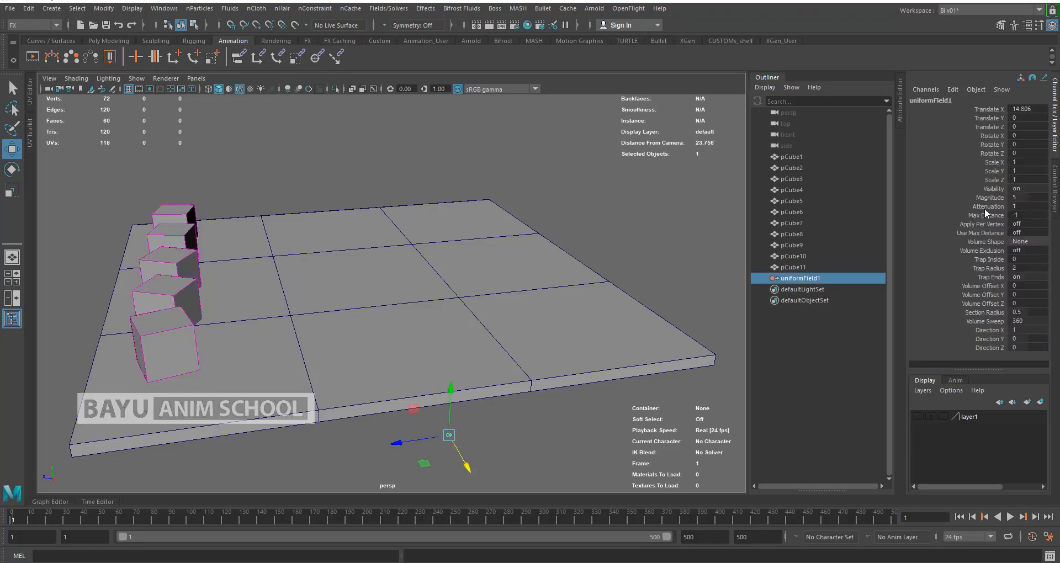
double_click(1029, 208)
key("Return")
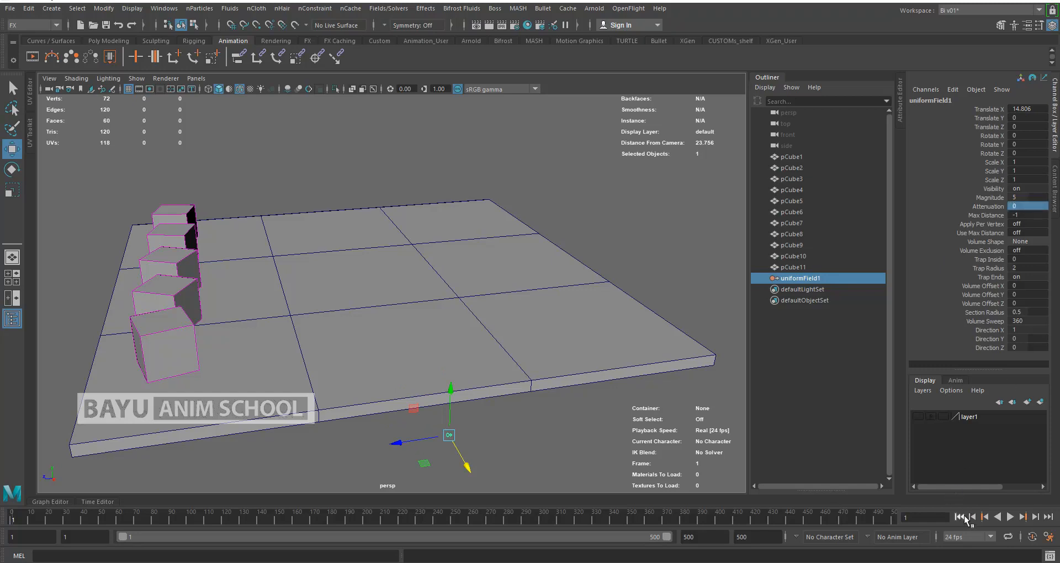
Play the simulation to check the effect of zero attenuation on the cubes, and rewind to the start.
left_click(1012, 519)
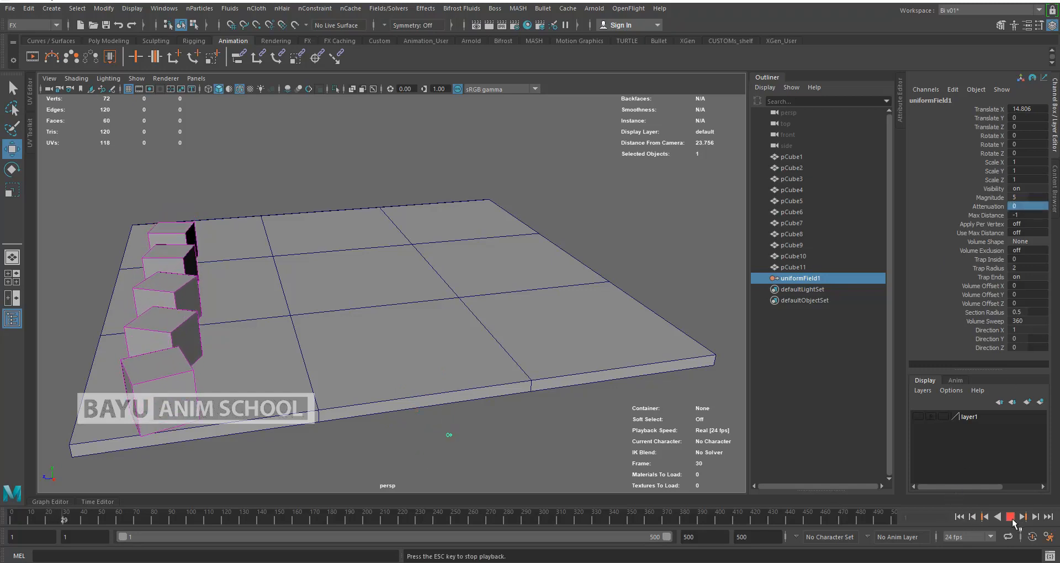
left_click(1011, 518)
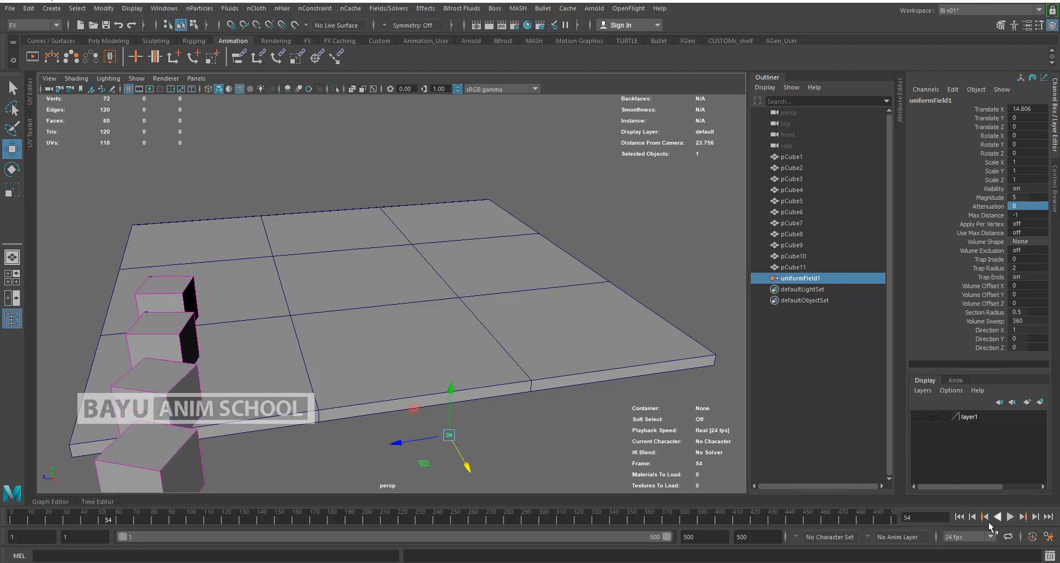
left_click(959, 518)
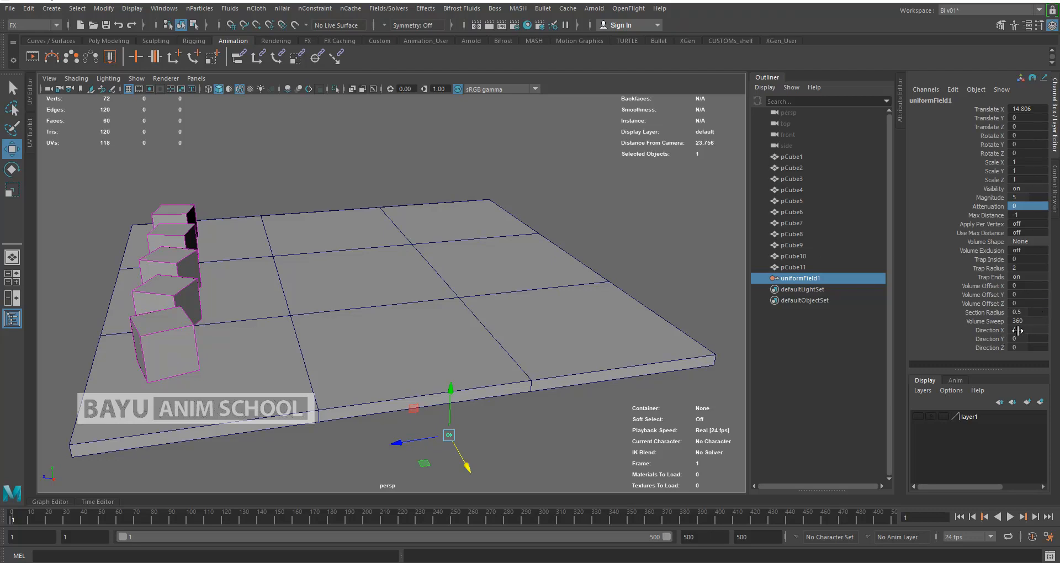
Set the uniform field's Direction X to 0 and Direction Z to -1.
double_click(1037, 330)
double_click(1044, 346)
type("-1")
key("Tab")
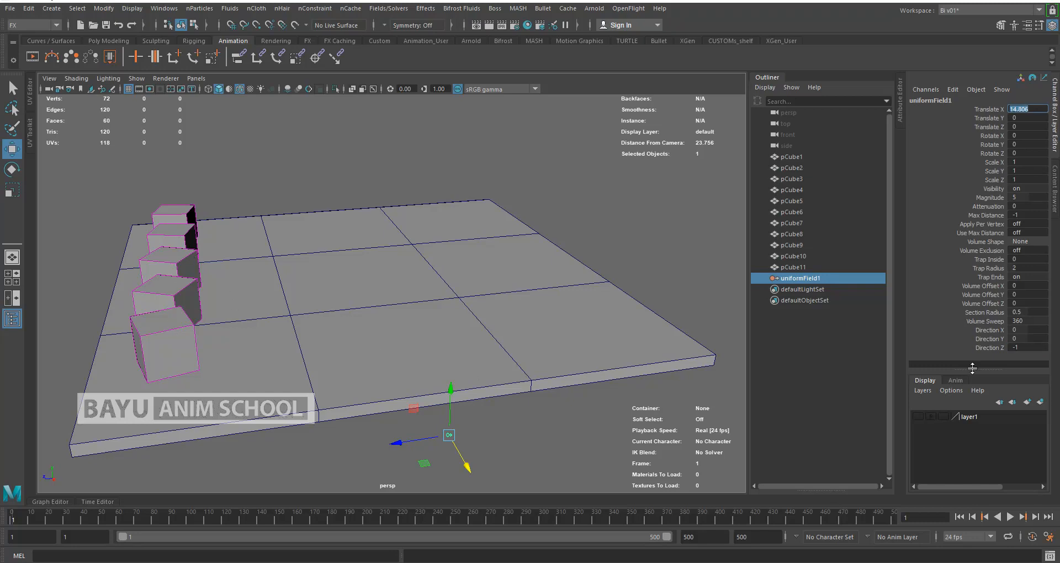
Play the simulation to check the cubes' new travel direction, and rewind to frame 1.
left_click(1011, 517)
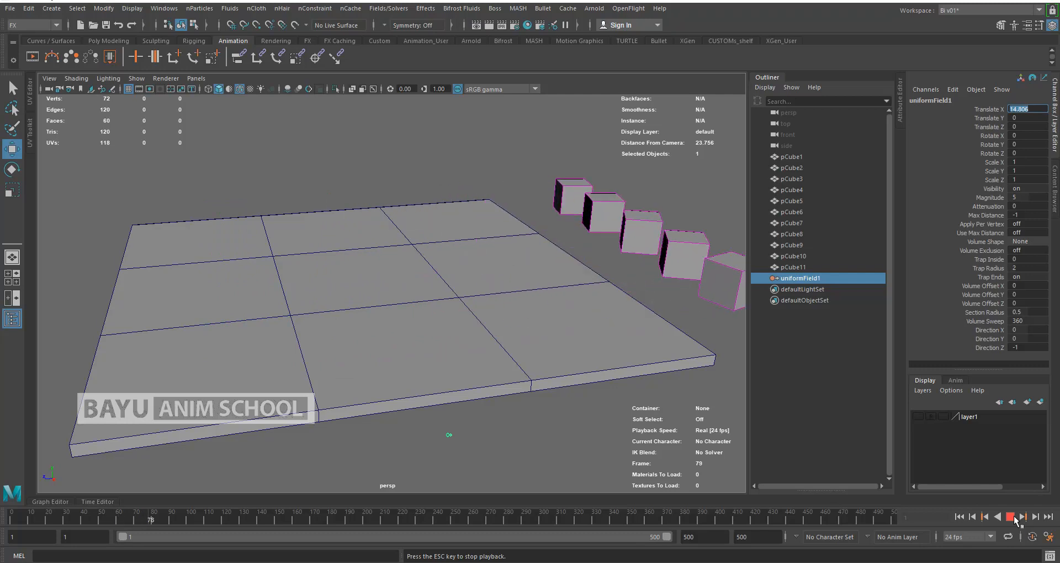
left_click(1011, 517)
left_click(959, 517)
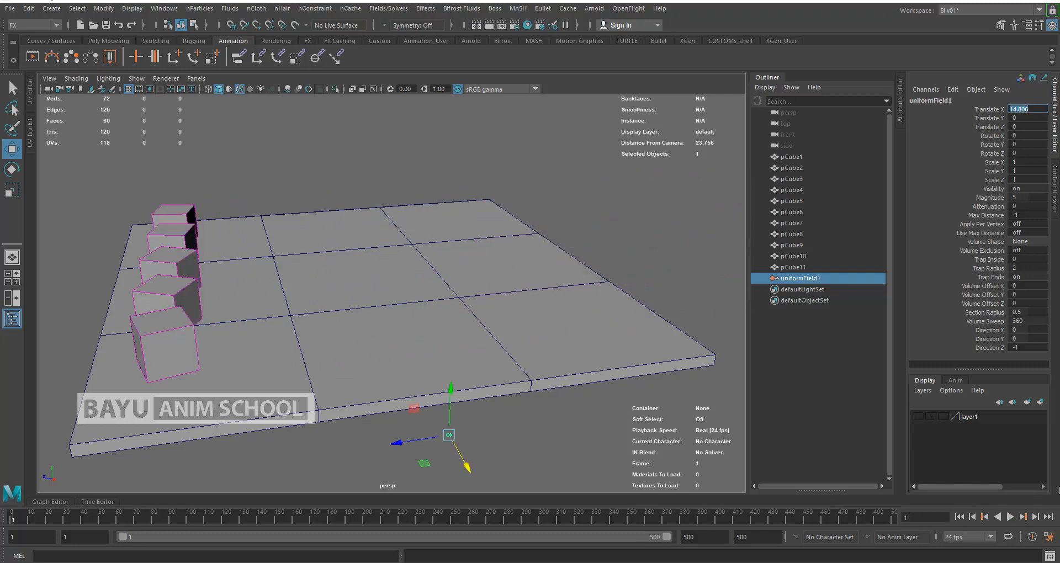
Create a polygon cube with width, height and depth set to 2.
left_click(56, 8)
mouse_move(111, 47)
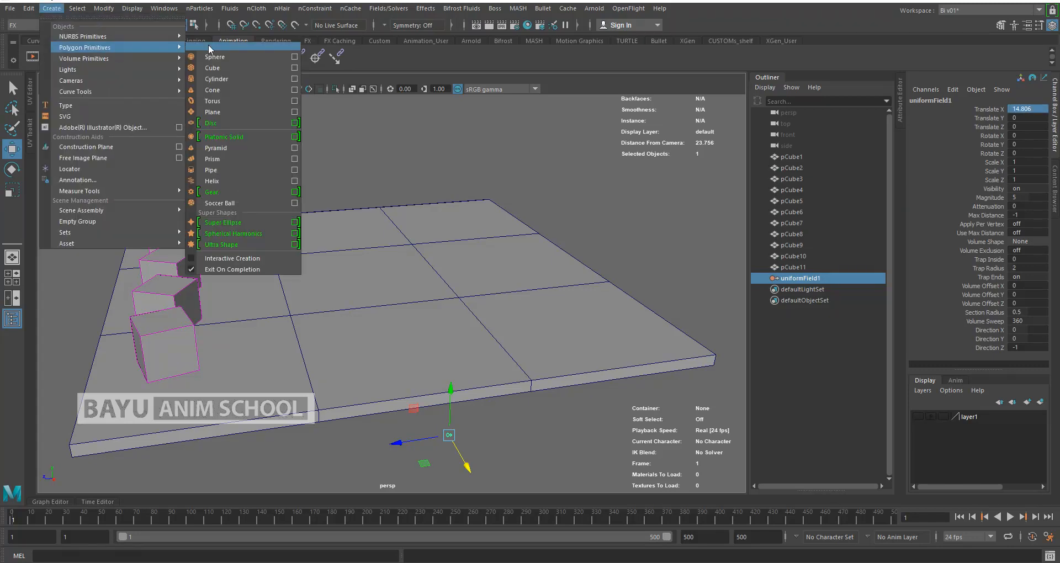
left_click(244, 68)
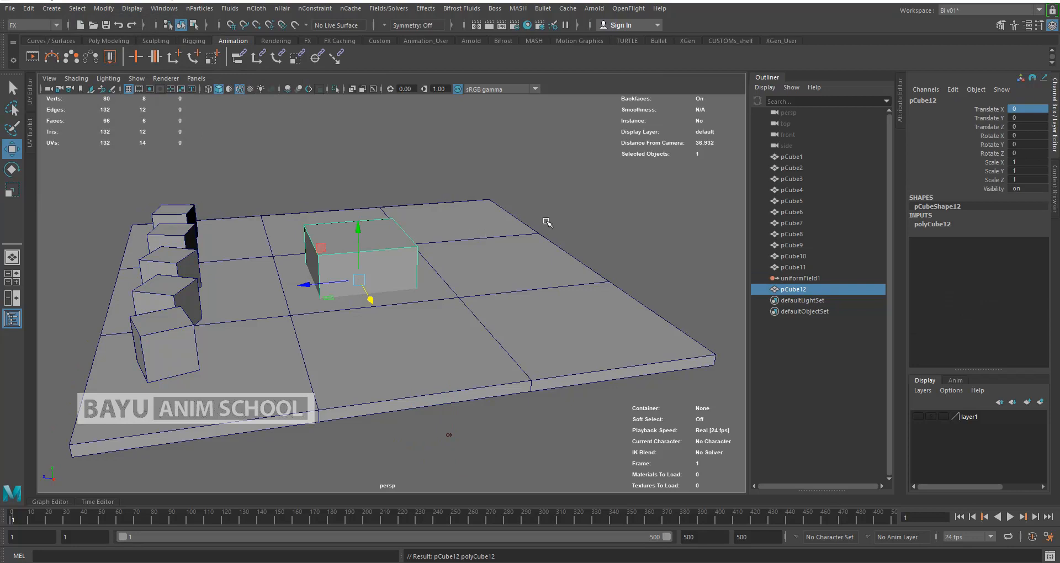
left_click(939, 224)
left_click_drag(1026, 232, 1028, 249)
left_click(1027, 249)
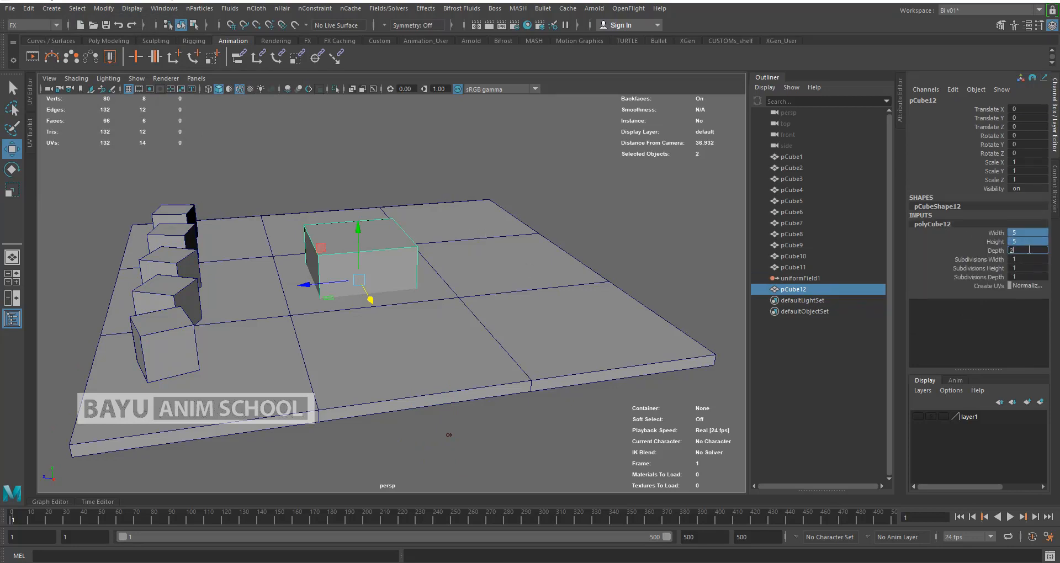
type("2")
key("Return")
Place the new cube on the floor at Translate Y 1.3 and move it to about -8.1 along Z.
left_click(1026, 118)
left_click(1025, 119)
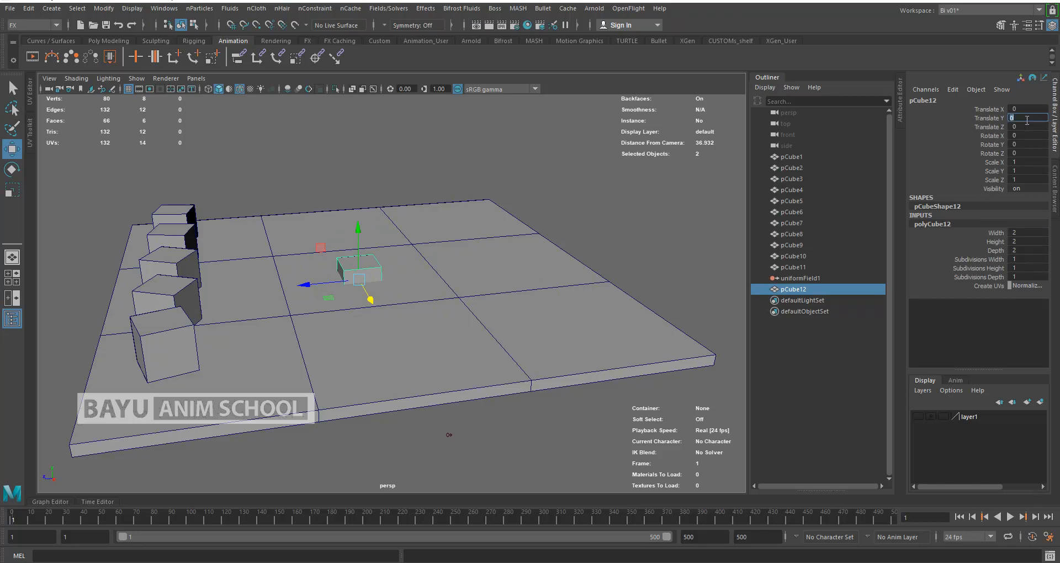
key("Return")
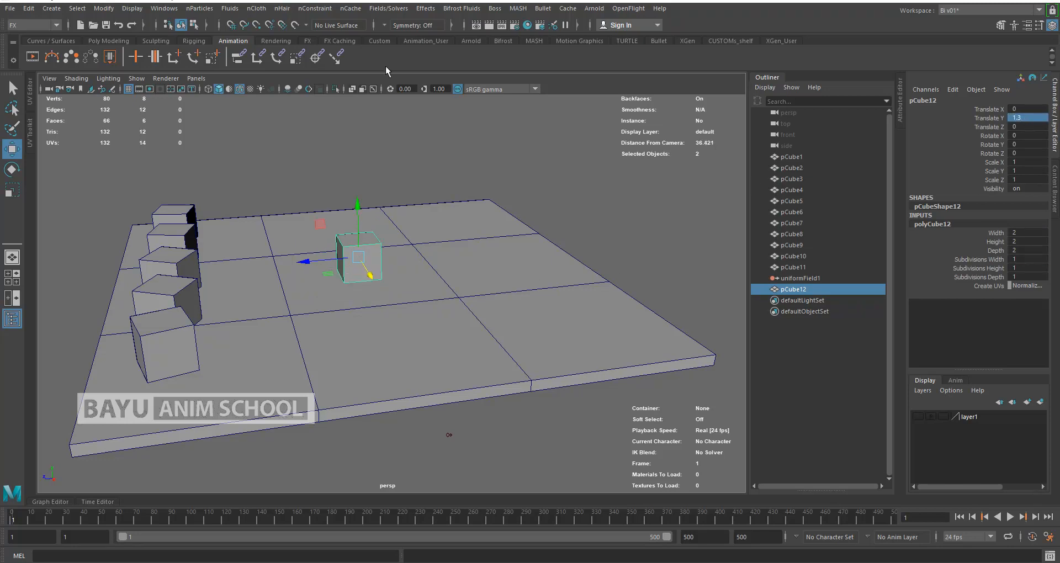
left_click_drag(307, 264, 449, 248)
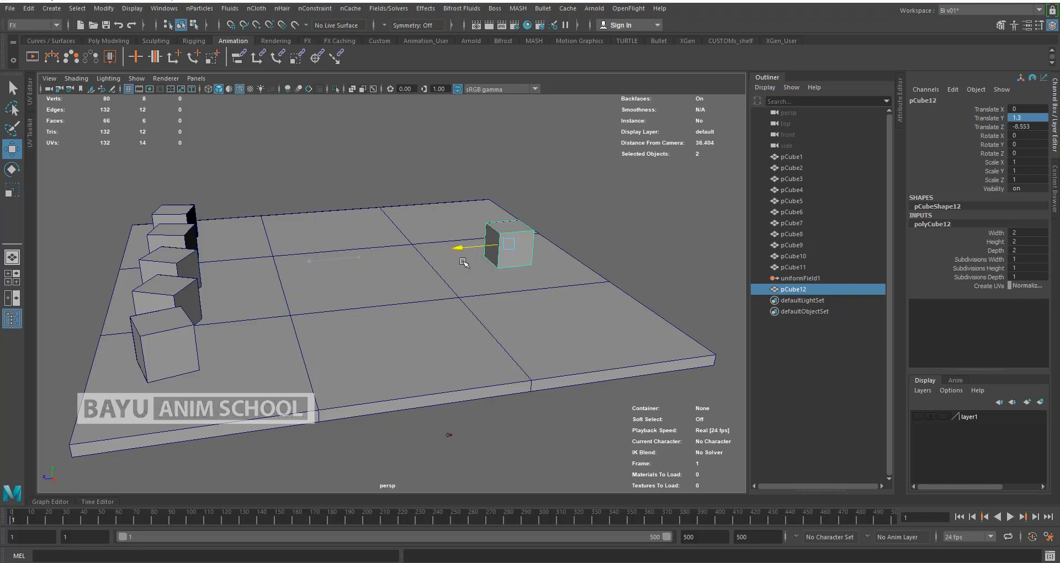
Set the new cube's width and depth to 3.
left_click(1031, 232)
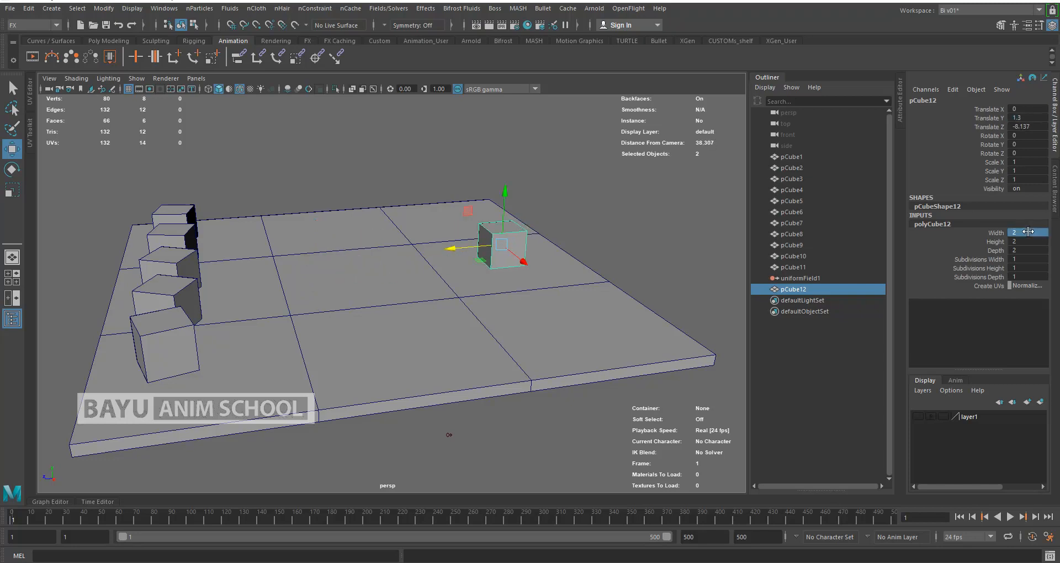
left_click(1027, 251)
key("Tab")
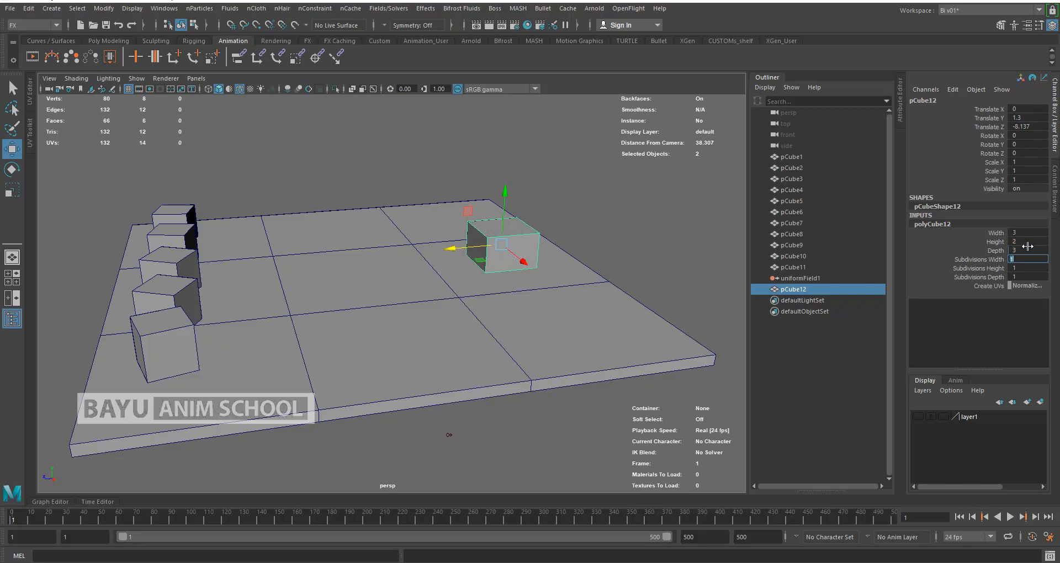
Make the new cube a passive rigid body, and reposition it at about -3.9 along Z with a Y rotation of about -22.
left_click(389, 8)
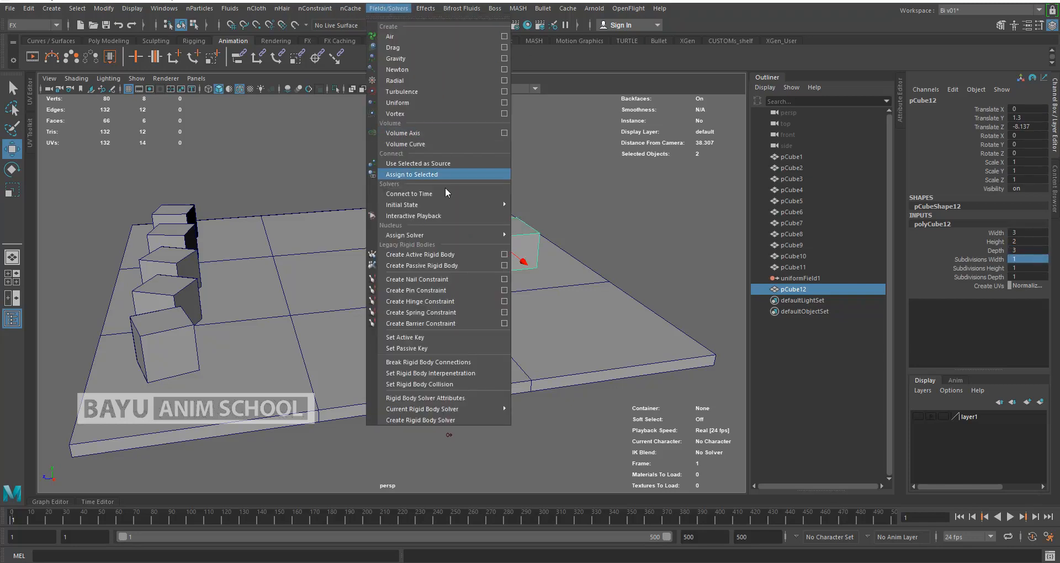
left_click(473, 265)
left_click_drag(394, 257, 398, 280)
key("e")
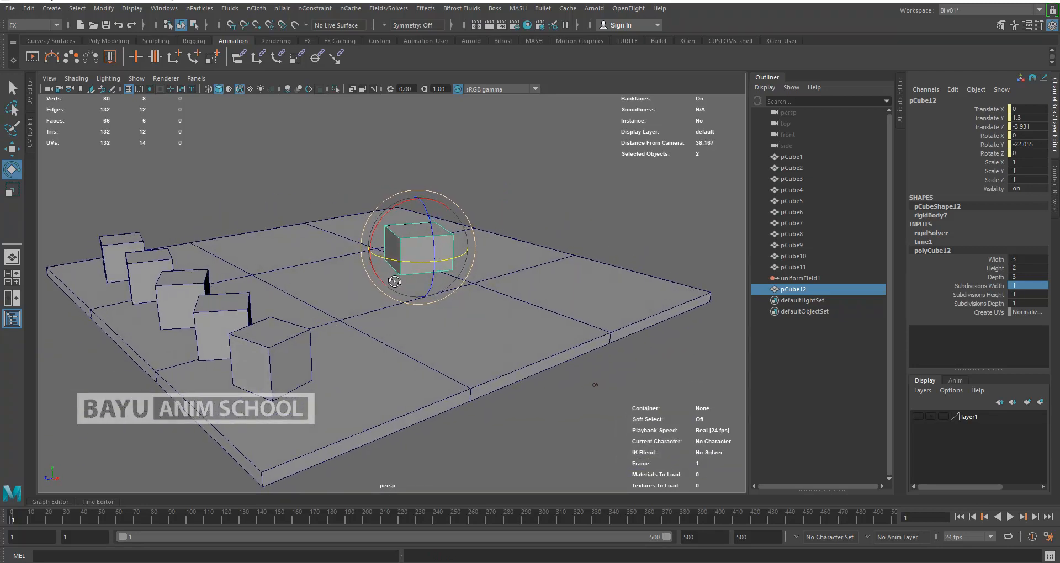
Play the simulation to check how the cubes collide with the passive obstacle cube, and rewind to frame 1.
left_click(1010, 517)
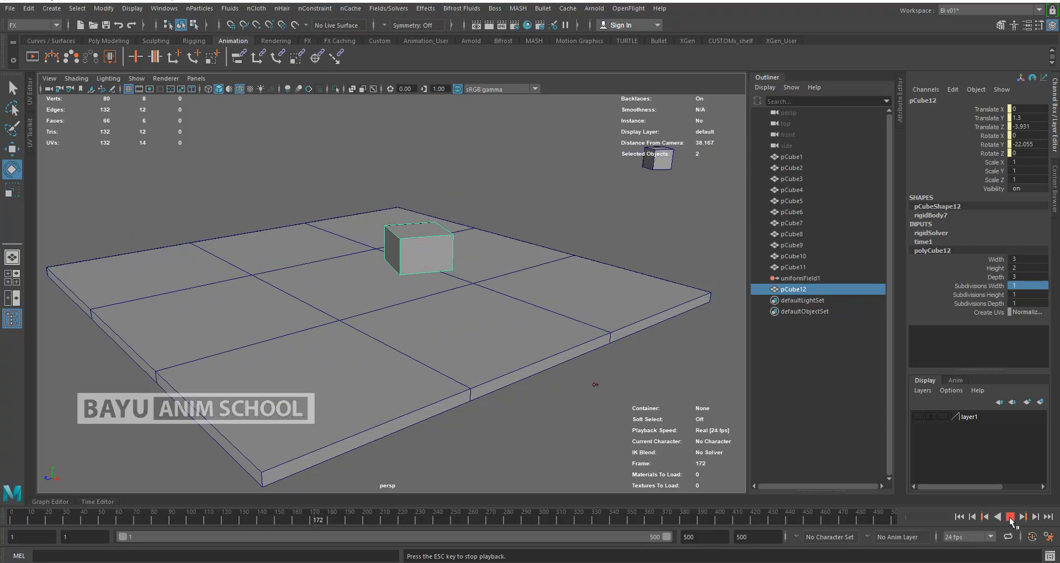
left_click(1010, 517)
left_click(959, 516)
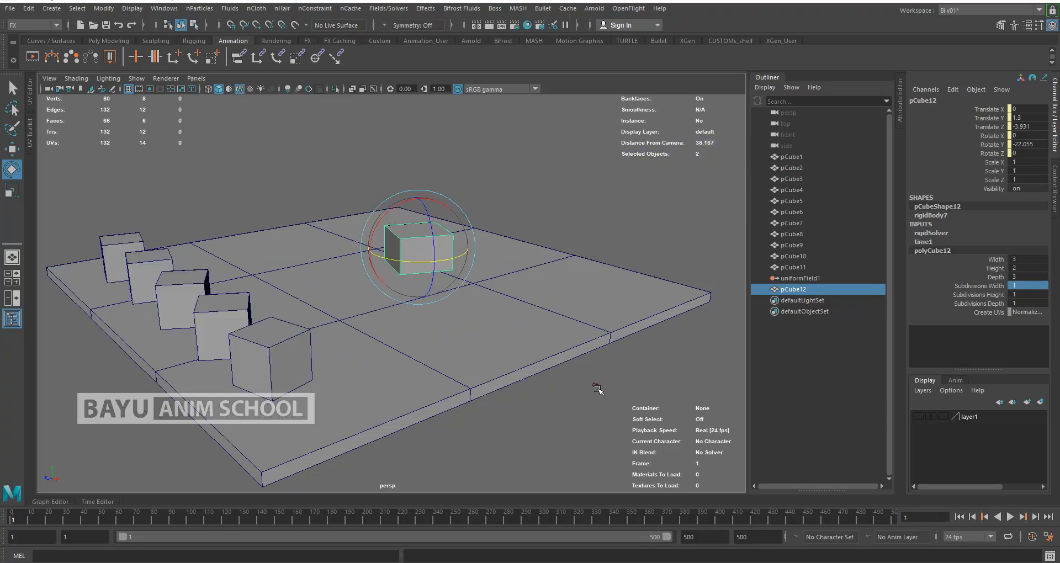
Try a depth of 5 on the obstacle cube, restore the depth to 3, and set its width to 8.
left_click_drag(536, 370, 566, 382, "alt")
double_click(1028, 277)
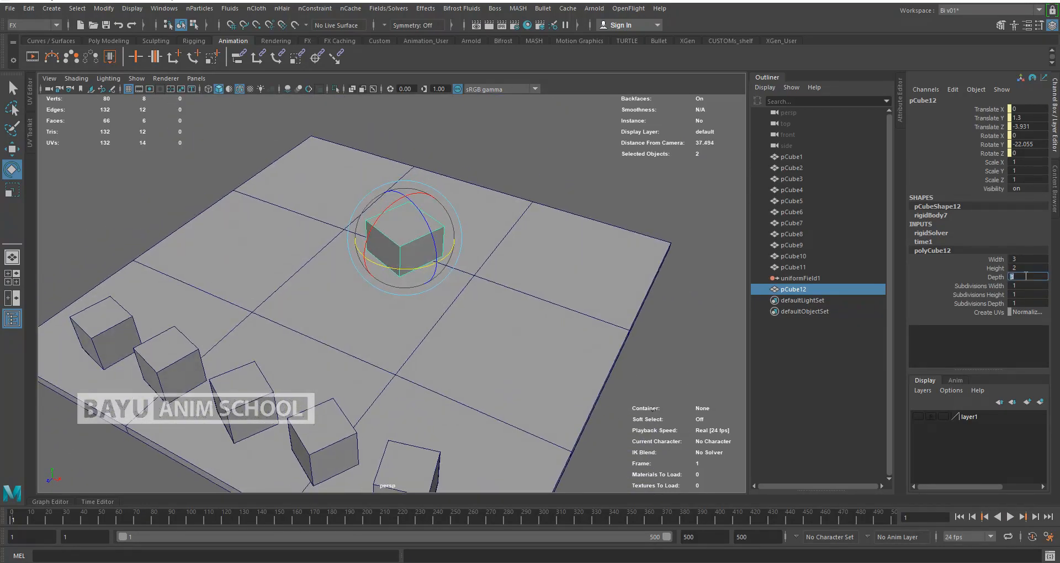
key("Return")
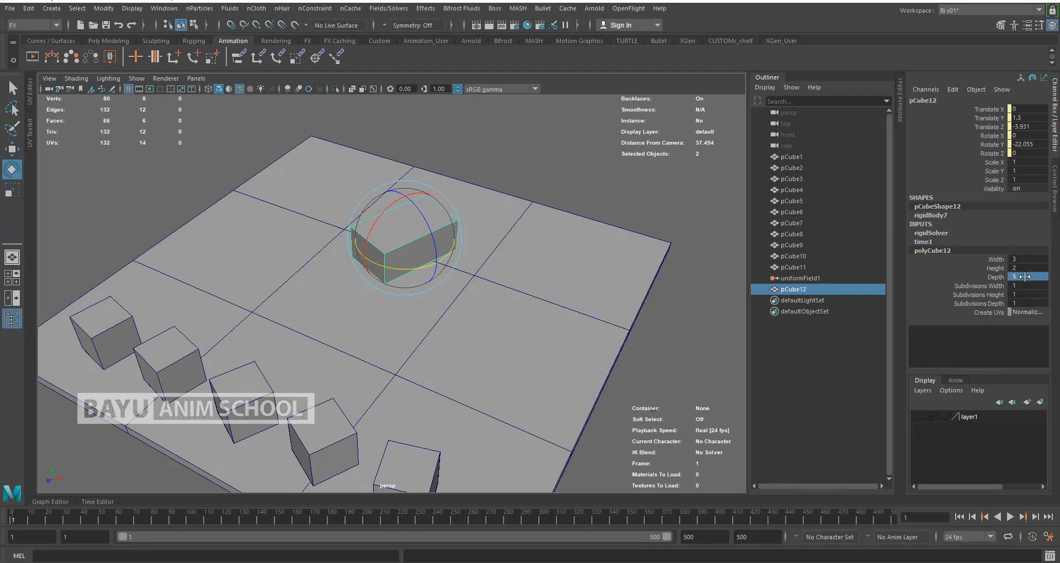
double_click(1025, 276)
double_click(1022, 259)
key("Return")
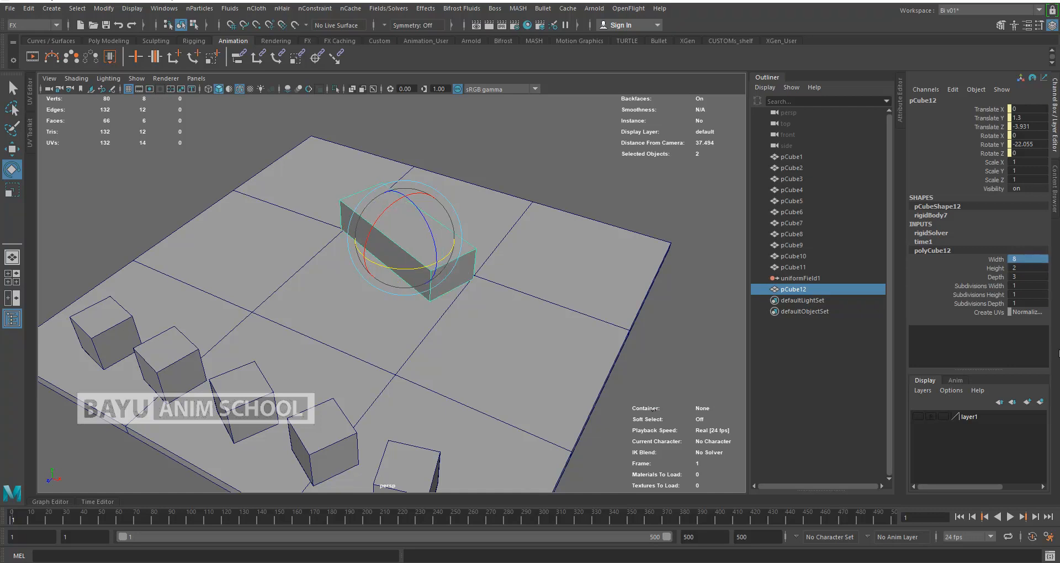
Play the simulation to check the collisions against the widened obstacle, and rewind to frame 1.
left_click(1009, 516)
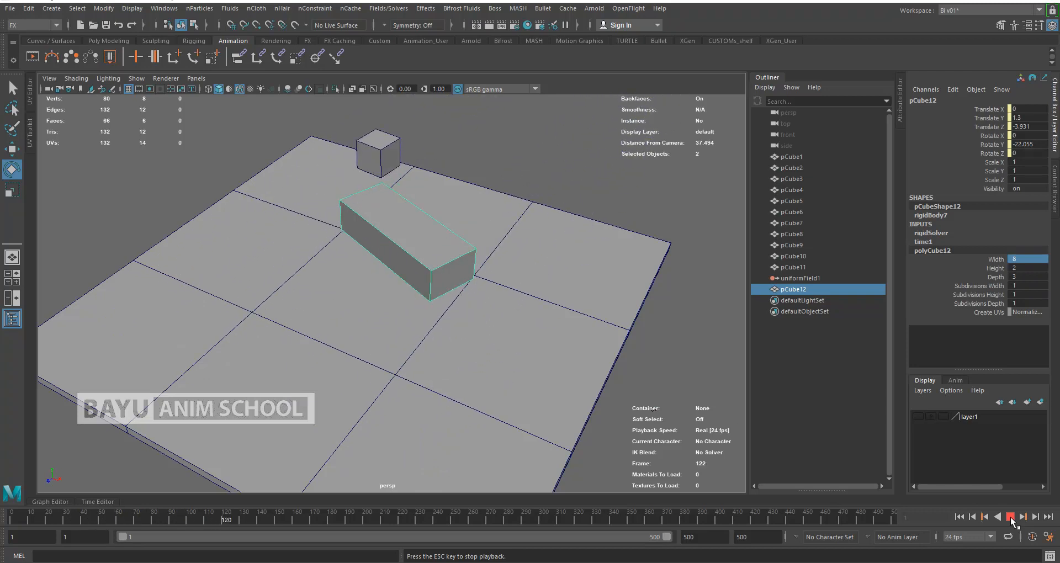
left_click(1009, 517)
left_click(960, 517)
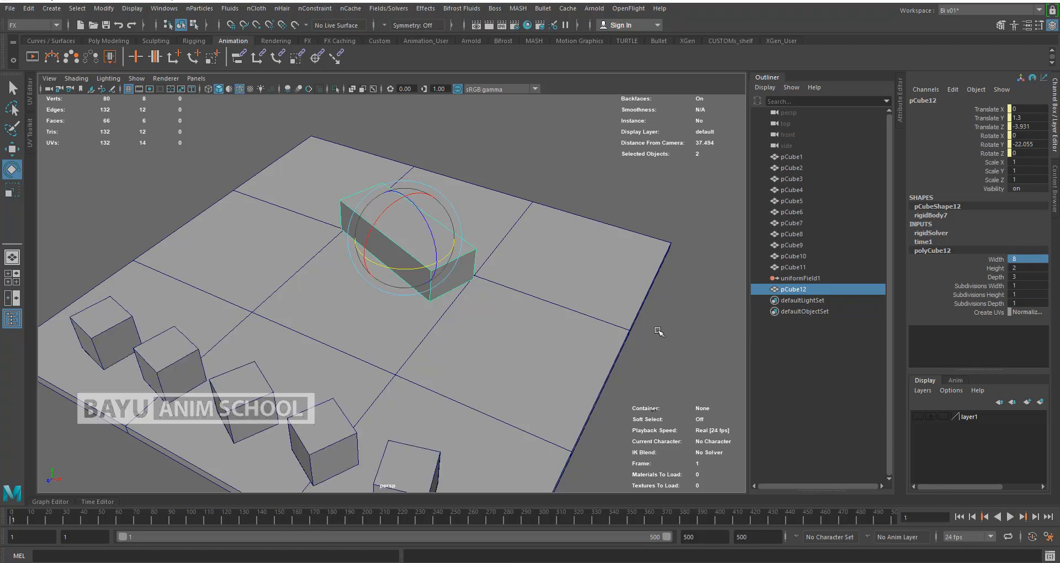
Delete the passive obstacle cube from the floor.
left_click_drag(499, 359, 451, 341, "alt")
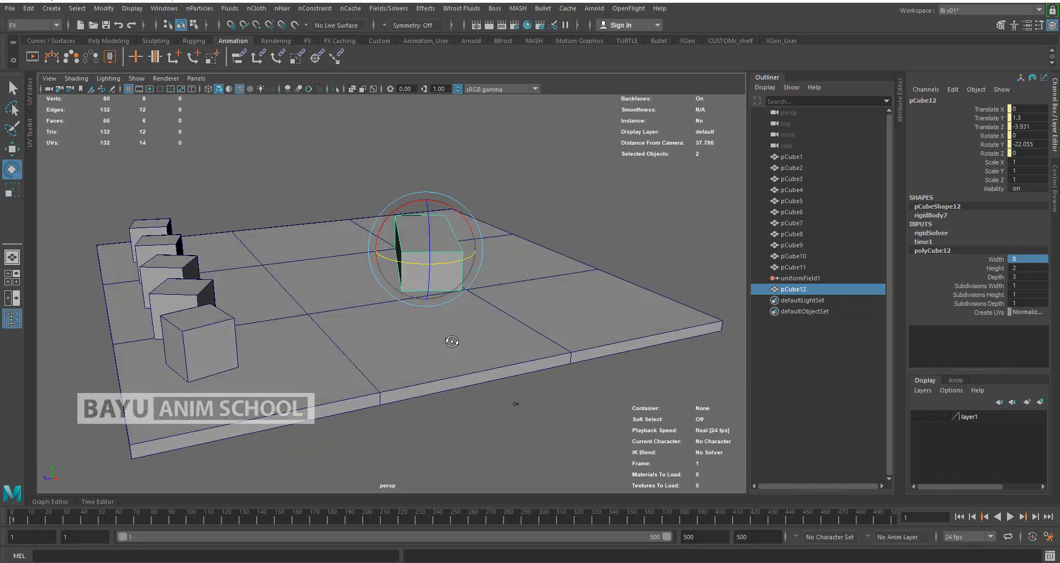
key("Delete")
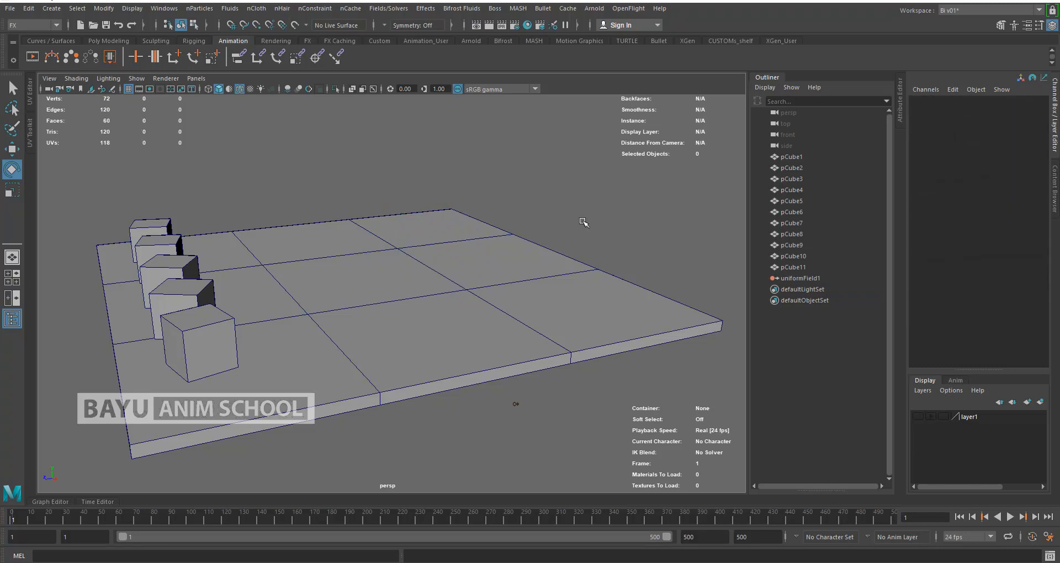
Set the Uniform field's Volume Shape to Sphere and play the simulation briefly to test its effect on the cubes.
left_click_drag(498, 399, 568, 434)
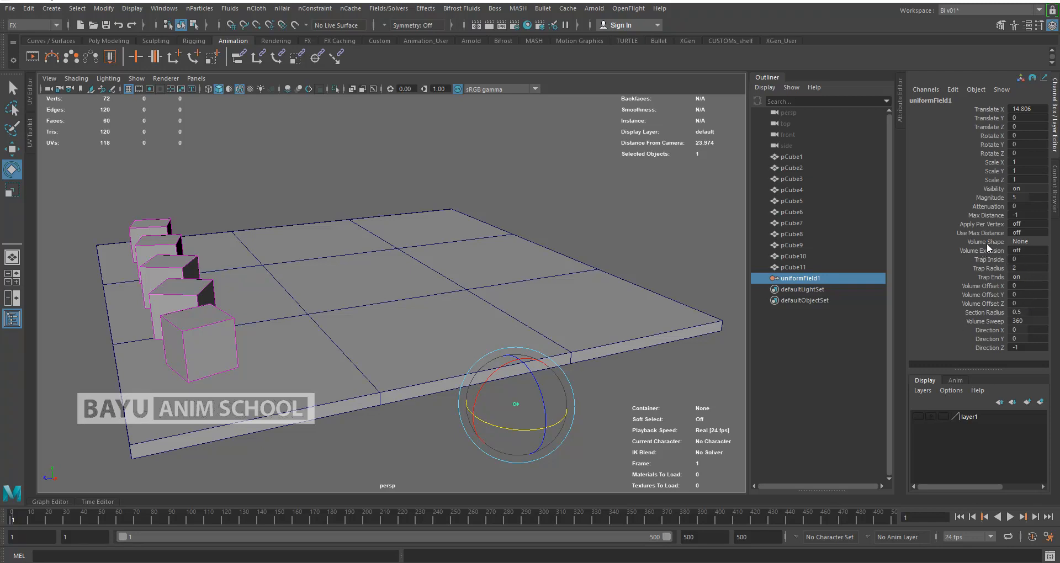
left_click(1021, 245)
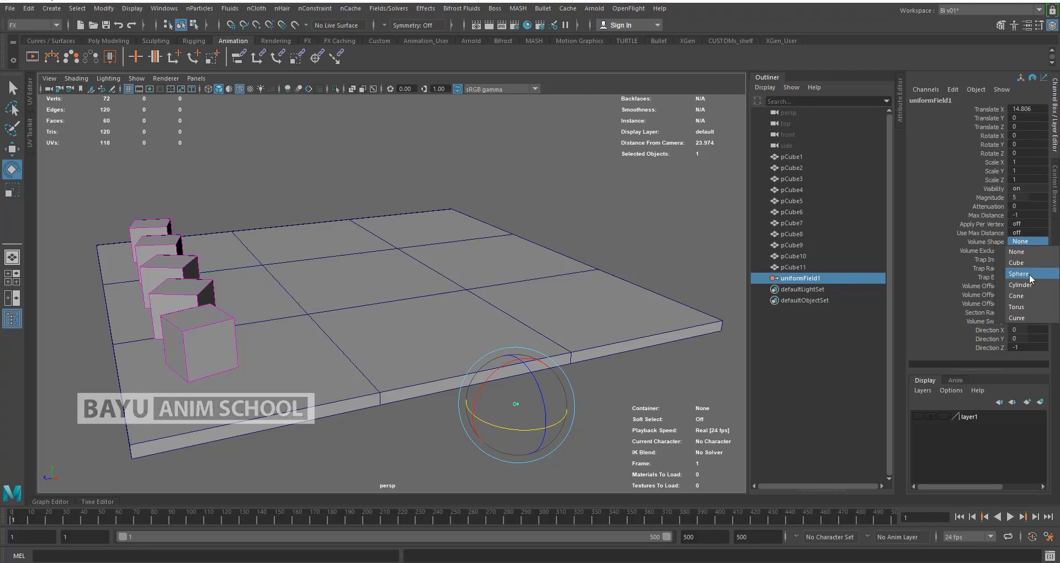
left_click(1029, 277)
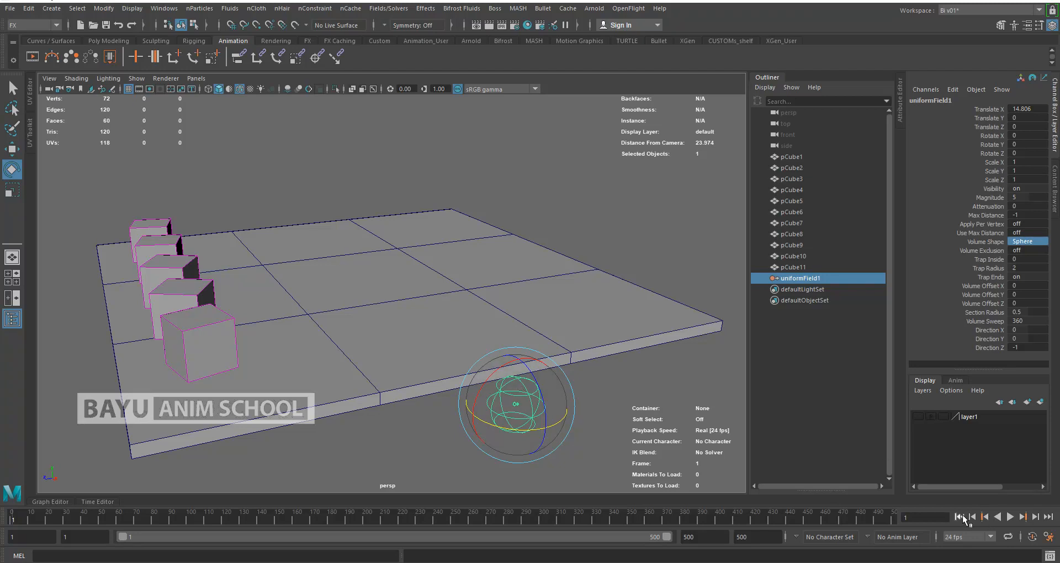
left_click(1010, 517)
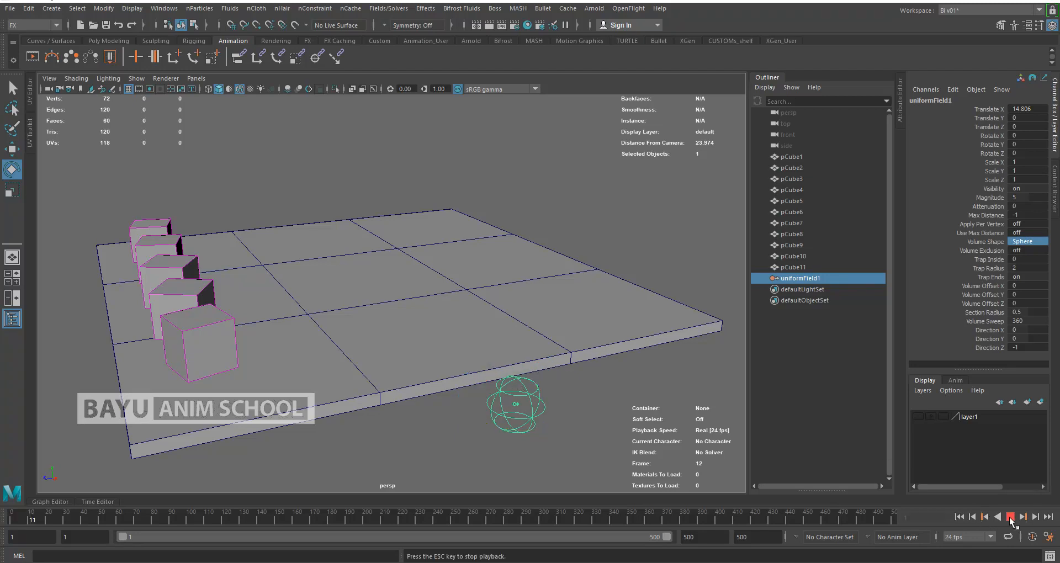
left_click(1010, 518)
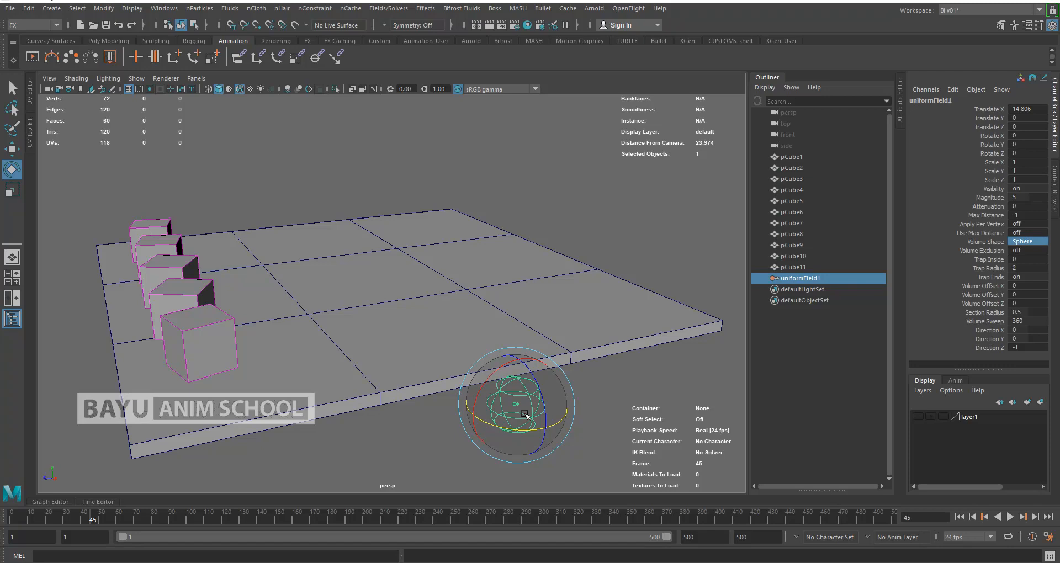
Enlarge the spherical Uniform field to a scale of 5 on all axes and move it to about 5.6 along Z.
key("r")
left_click_drag(515, 405, 1057, 470)
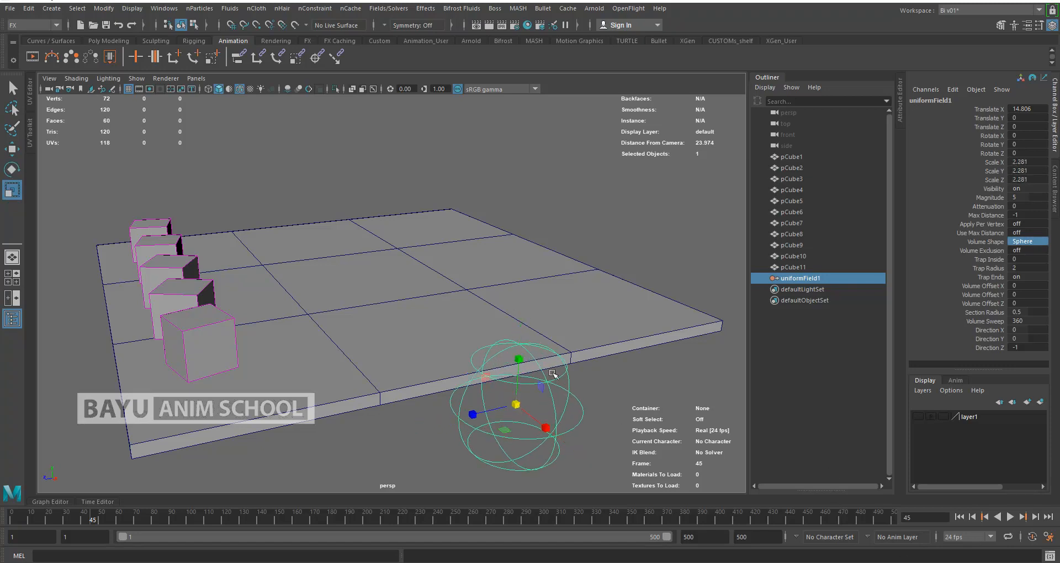
left_click_drag(517, 404, 571, 408)
key("w")
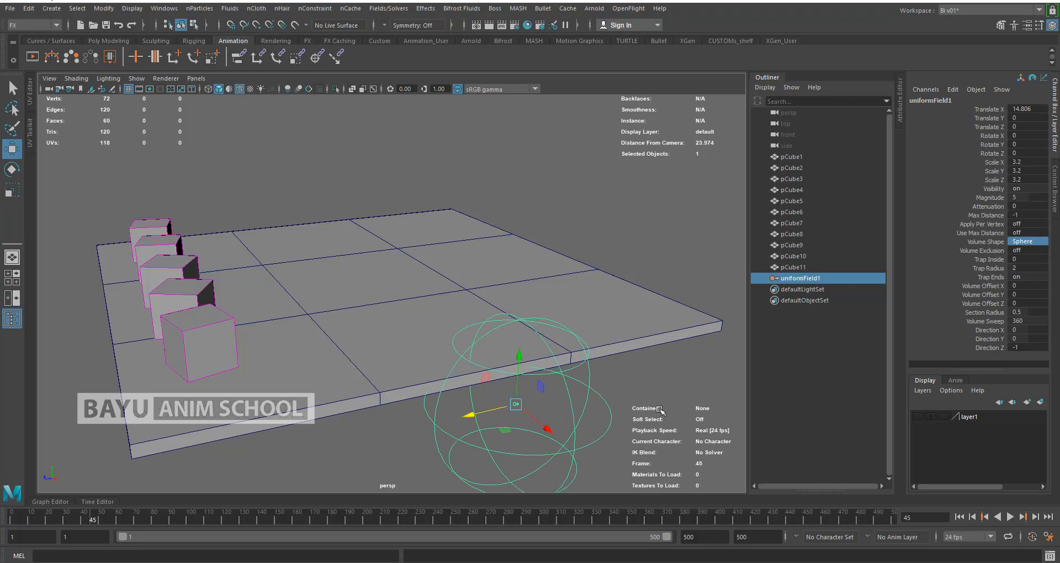
left_click_drag(523, 304, 456, 396, "alt")
left_click_drag(425, 428, 349, 428)
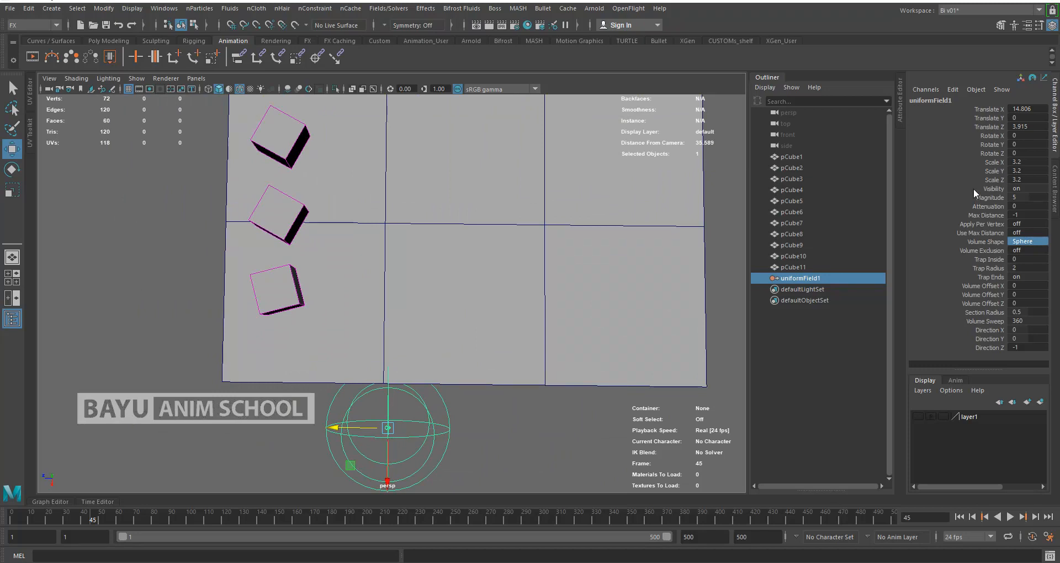
left_click_drag(1027, 161, 1026, 178)
type("5")
key("Return")
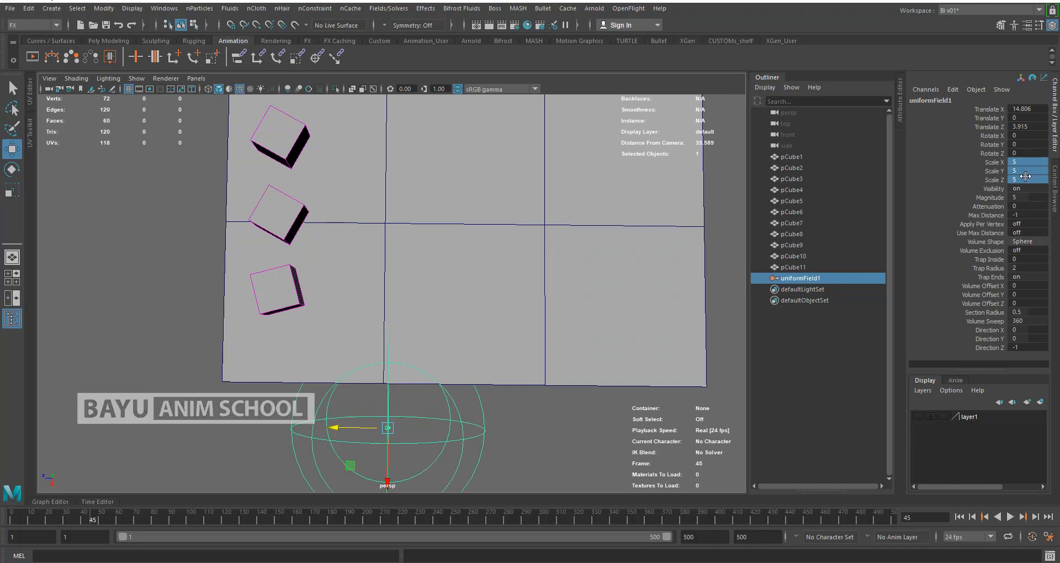
left_click_drag(334, 428, 371, 459)
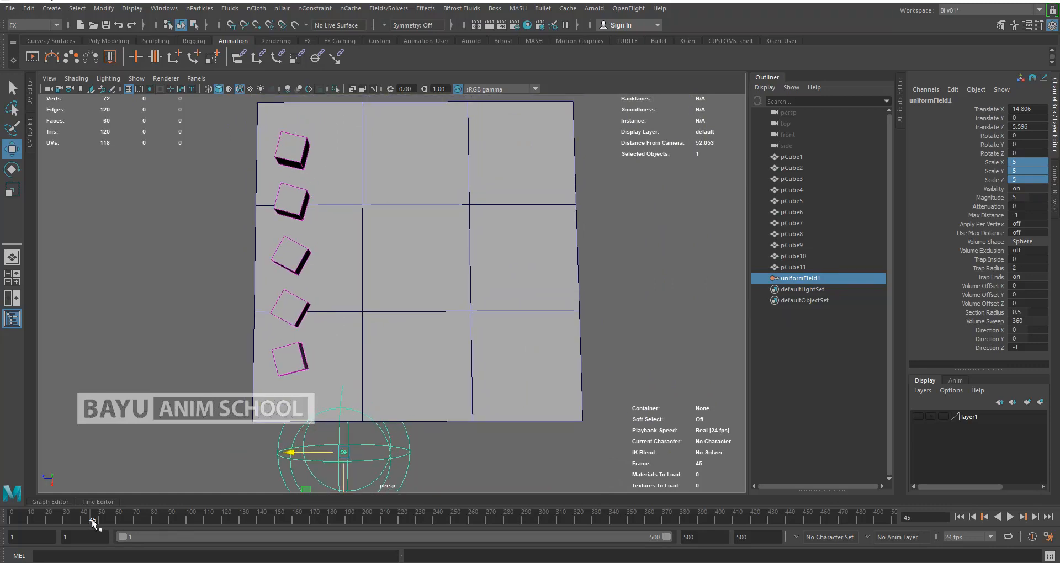
Key the Uniform field's Translate X at frame 30 with the sphere beside the near edge of the floor.
left_click_drag(91, 521, 67, 536)
left_click(989, 108)
right_click_drag(704, 293, 675, 296, "alt")
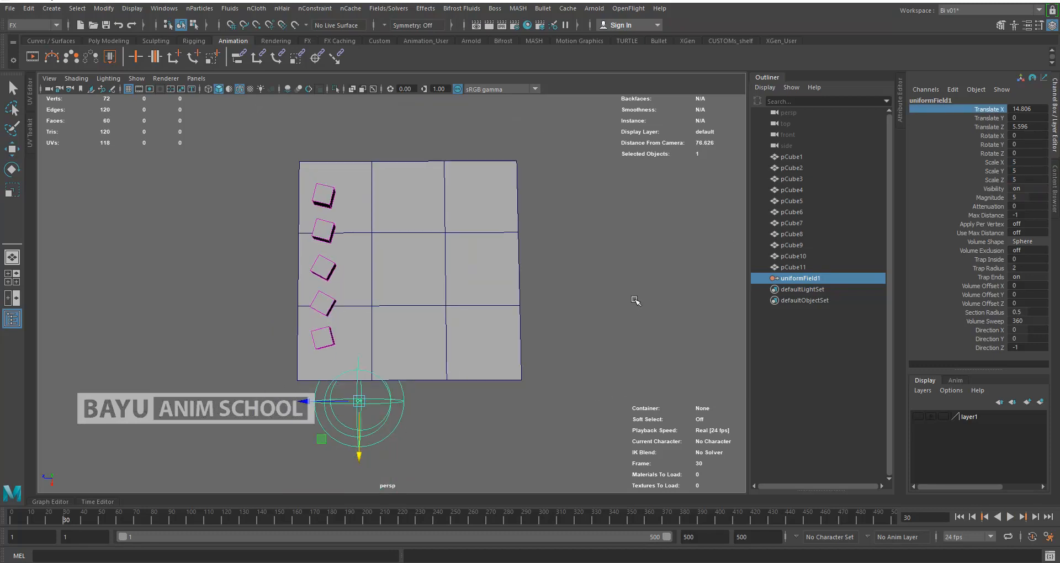
middle_click_drag(632, 305, 615, 336, "alt")
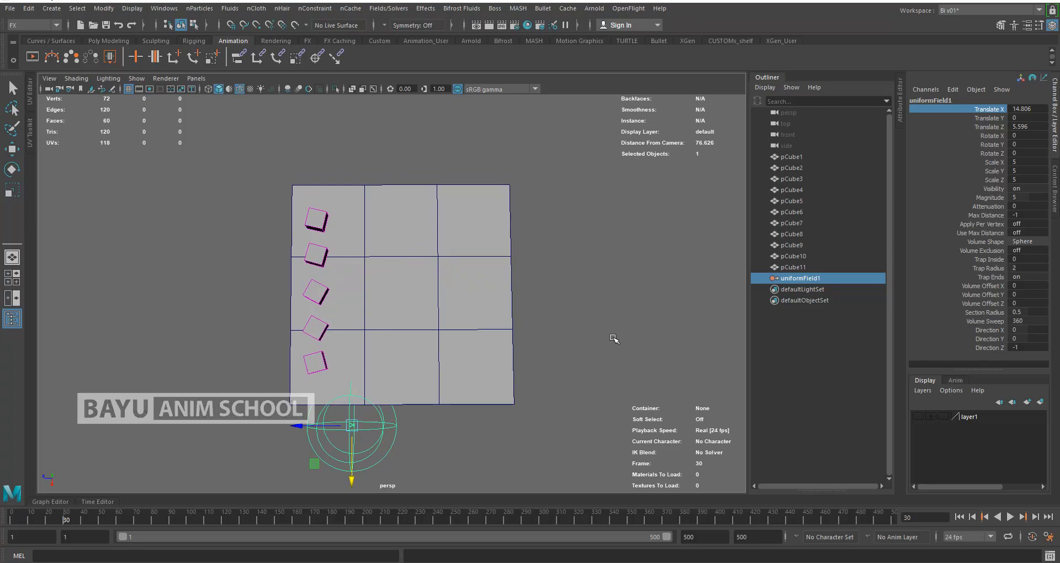
right_click(981, 115)
left_click(984, 133)
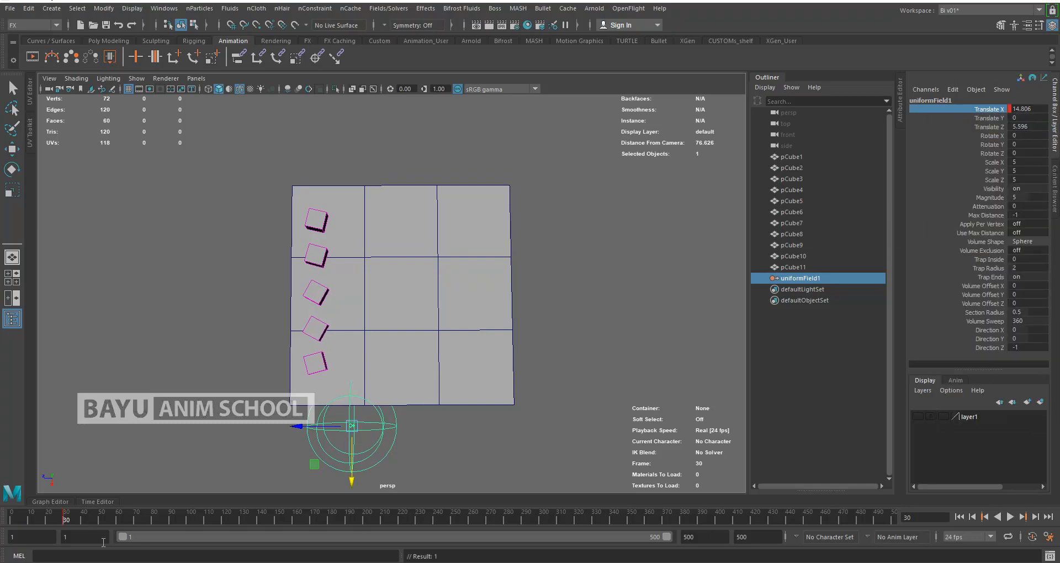
At frame 69, move the Uniform field across the row of cubes to about -15.5 along X and key Translate X.
key("alt+v")
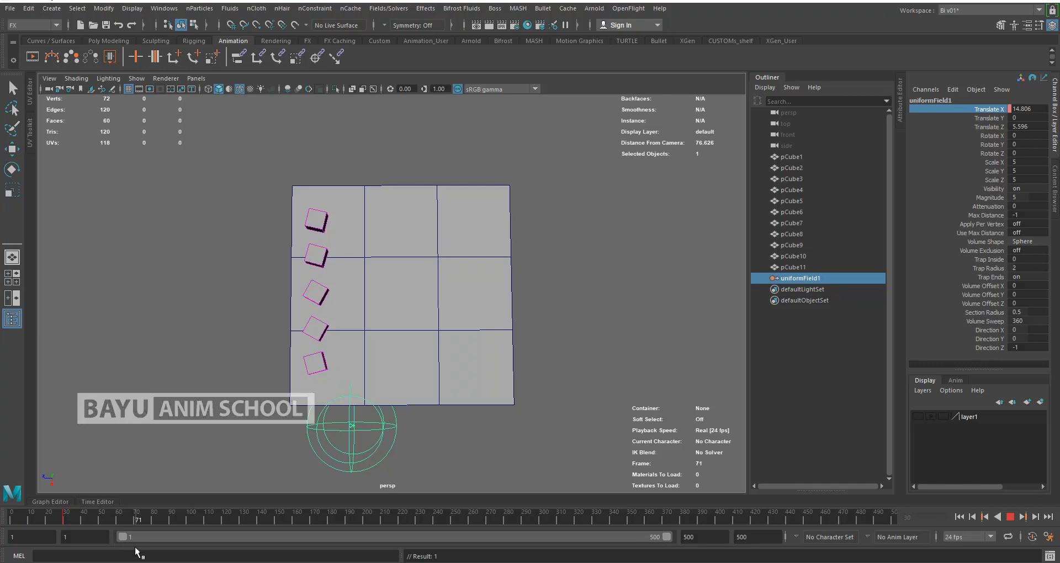
key("alt+v")
key("w")
left_click_drag(351, 480, 368, 214)
right_click(965, 110)
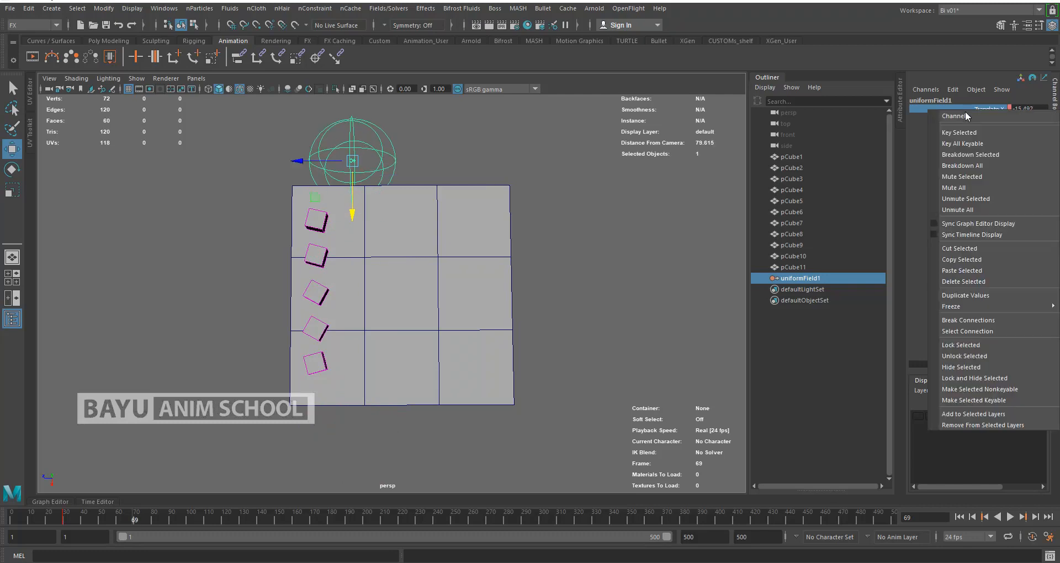
left_click(965, 131)
Play the simulation from frame 1 to check how the moving spherical field pushes the cubes, and rewind.
left_click_drag(508, 396, 463, 451, "alt")
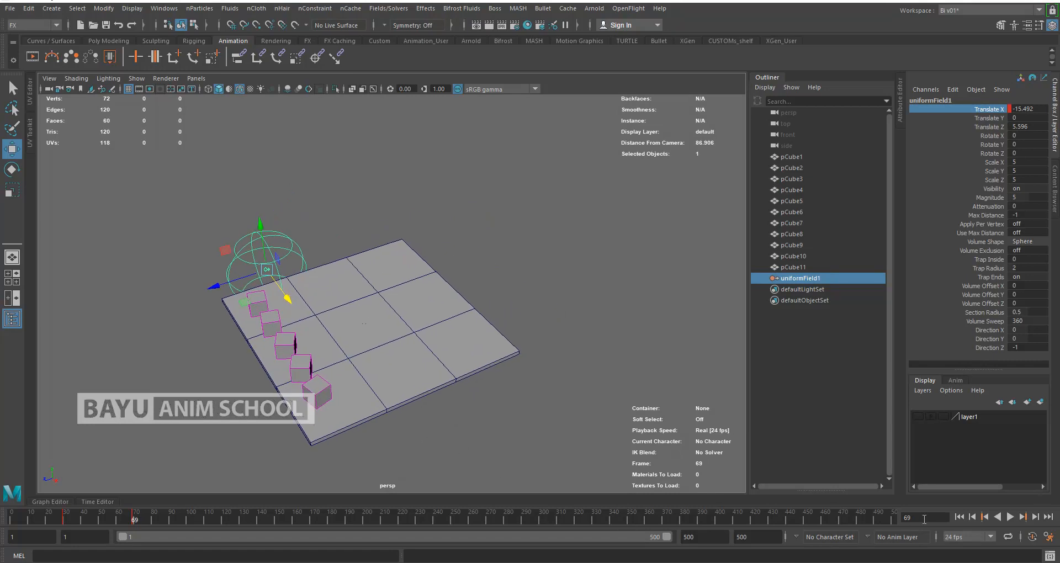
left_click(958, 516)
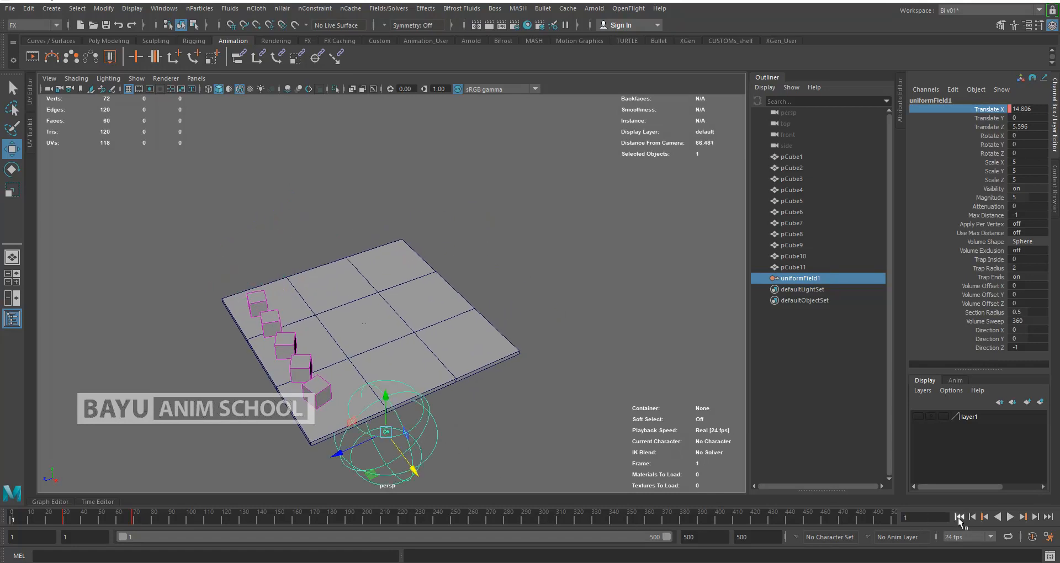
left_click(1010, 516)
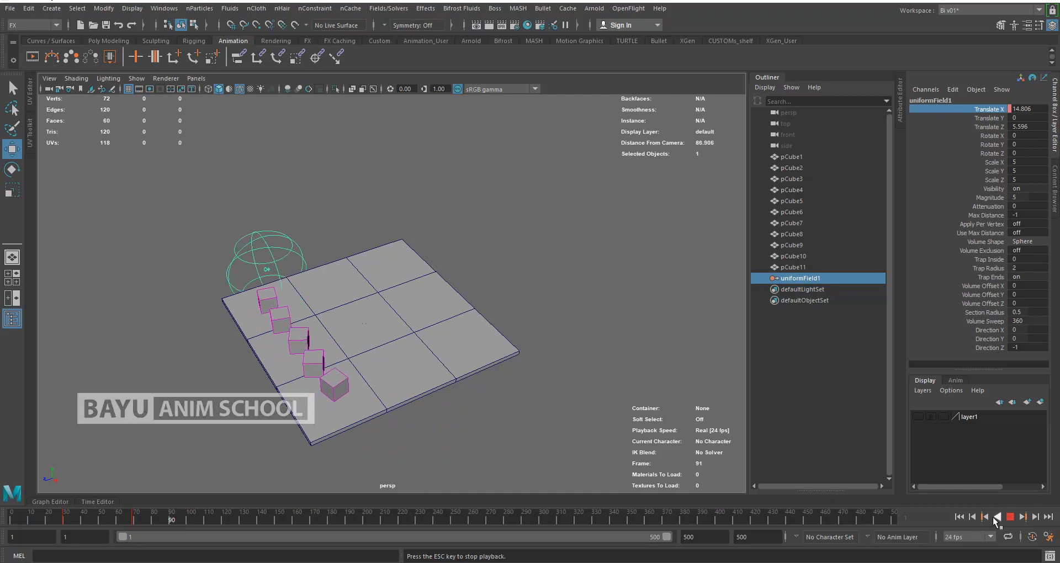
left_click(1009, 517)
left_click(959, 516)
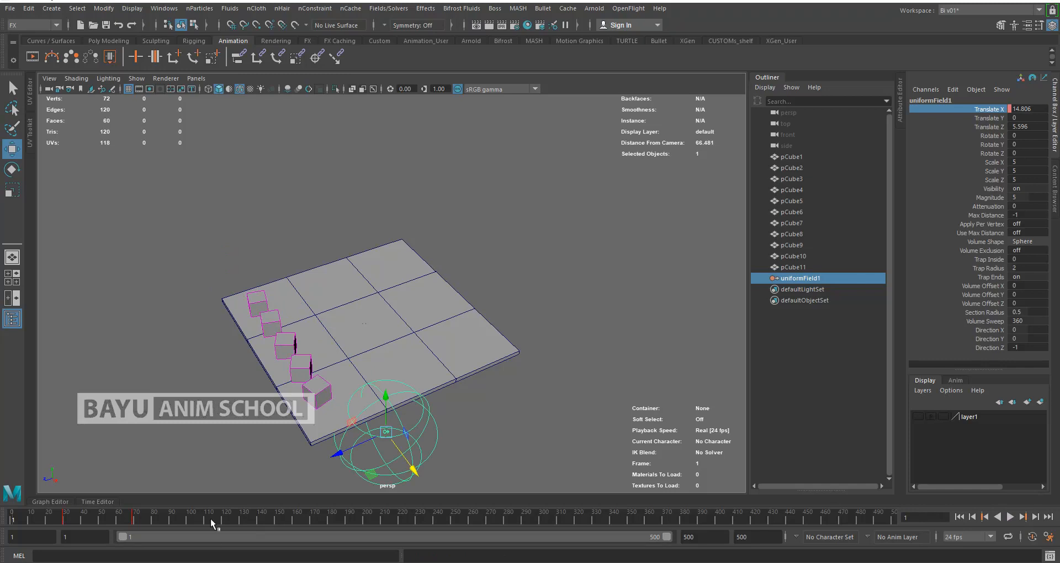
Shift the field's second Translate X key to about frame 150 to slow its movement, and deselect the field.
left_click_drag(123, 523, 152, 524, "shift")
key("alt+v")
left_click_drag(298, 552, 275, 550)
left_click(801, 482)
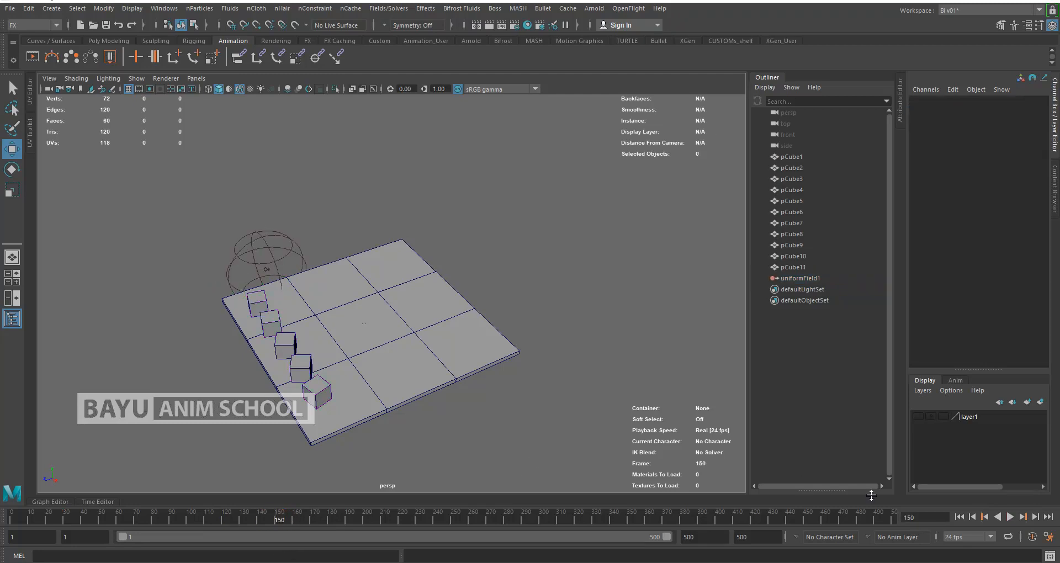
Play the simulation from frame 1 to check the cubes' reaction to the slower field, and rewind to the start.
left_click(958, 517)
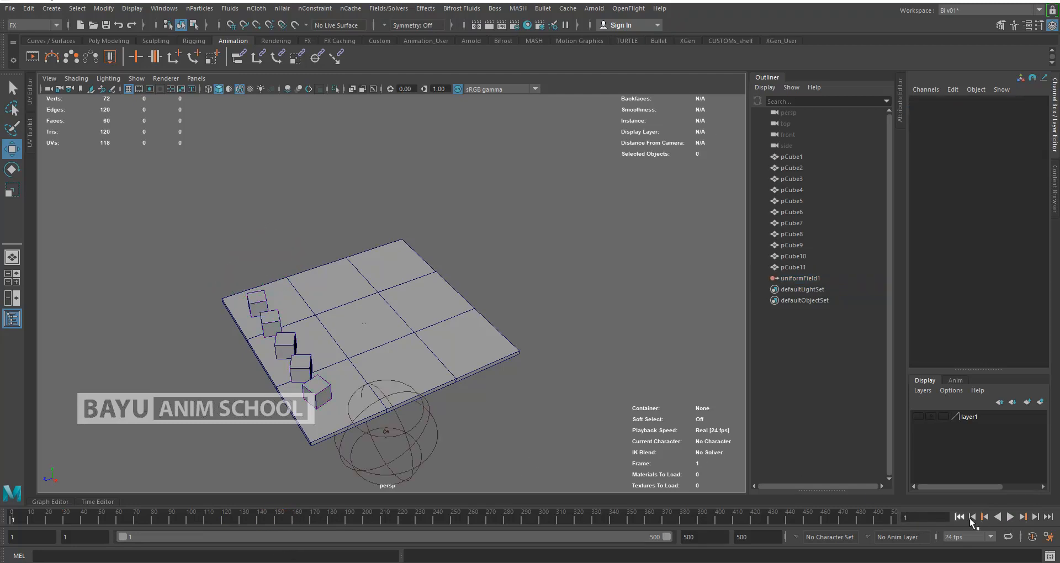
left_click(1009, 517)
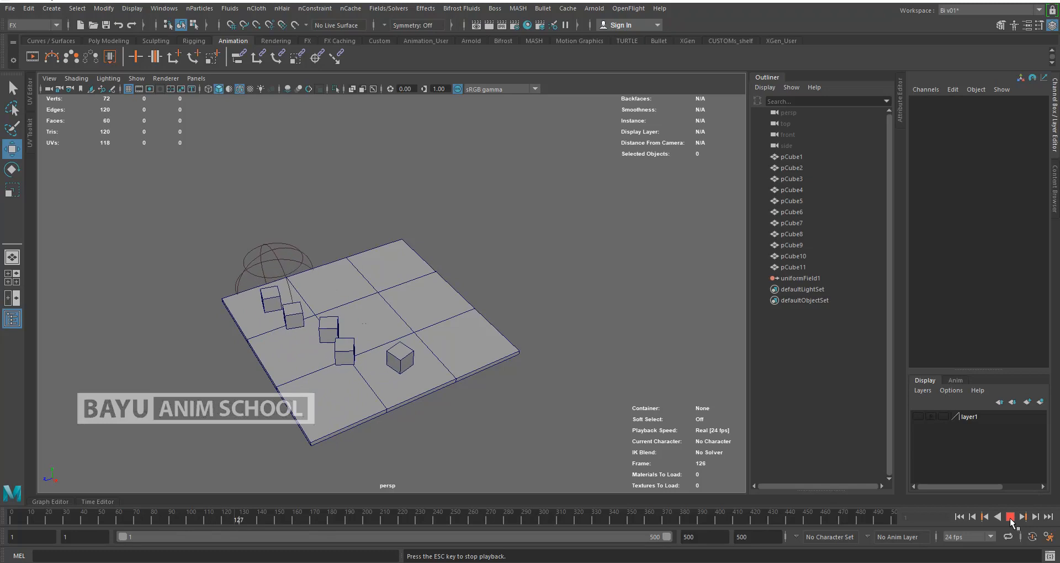
left_click(1009, 517)
left_click(957, 517)
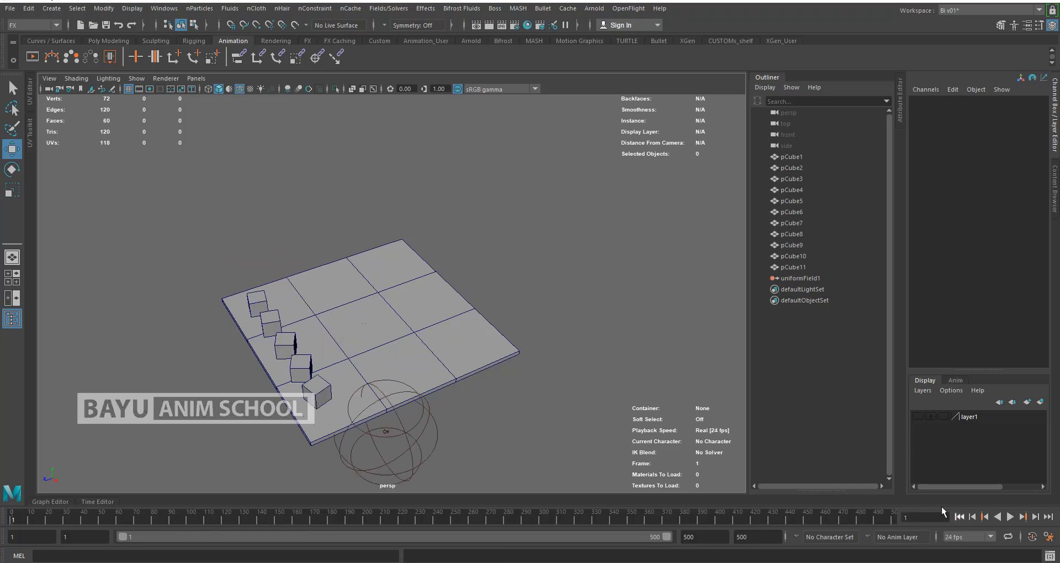
Set the Uniform field's Magnitude to 25, play the simulation to check the stronger push on the cubes, and rewind.
left_click(436, 444)
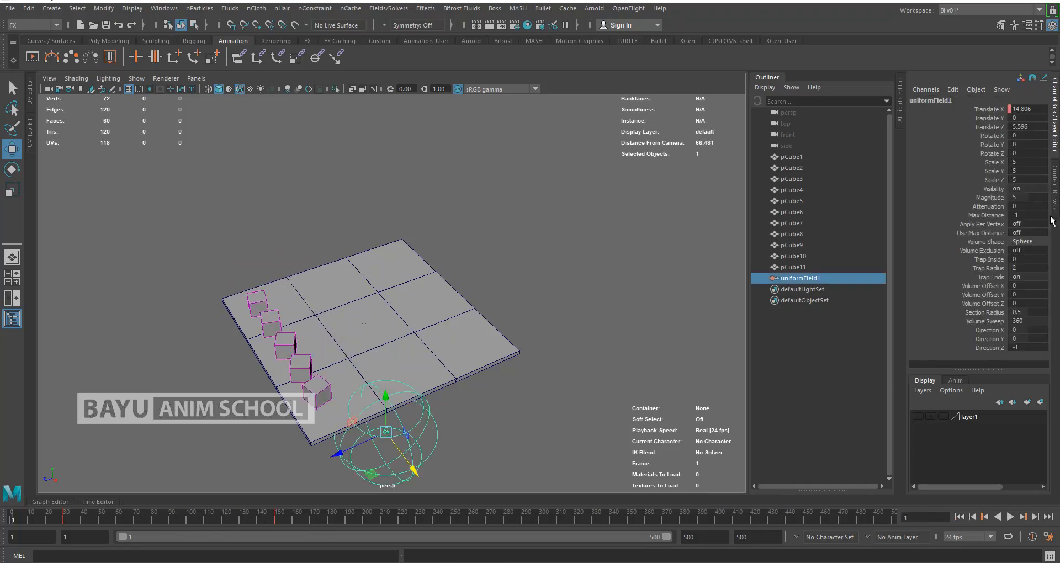
double_click(1038, 197)
key("Return")
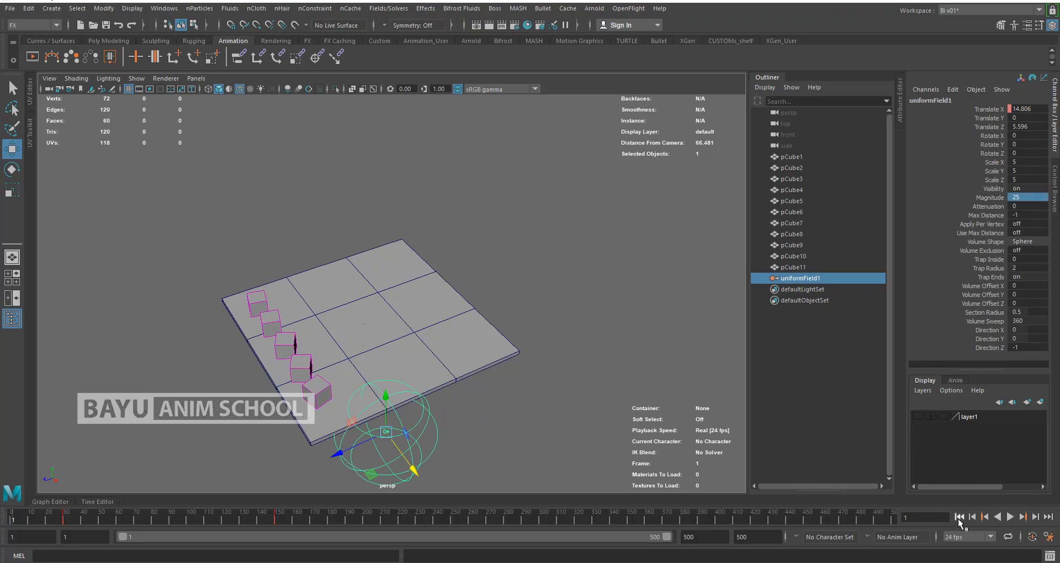
left_click(1010, 519)
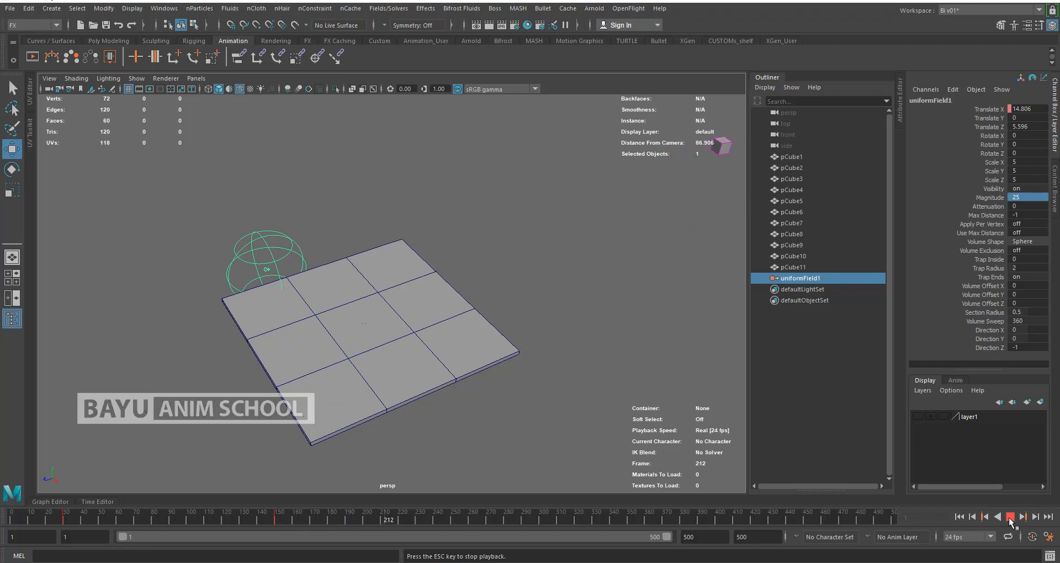
left_click(1010, 517)
left_click(960, 516)
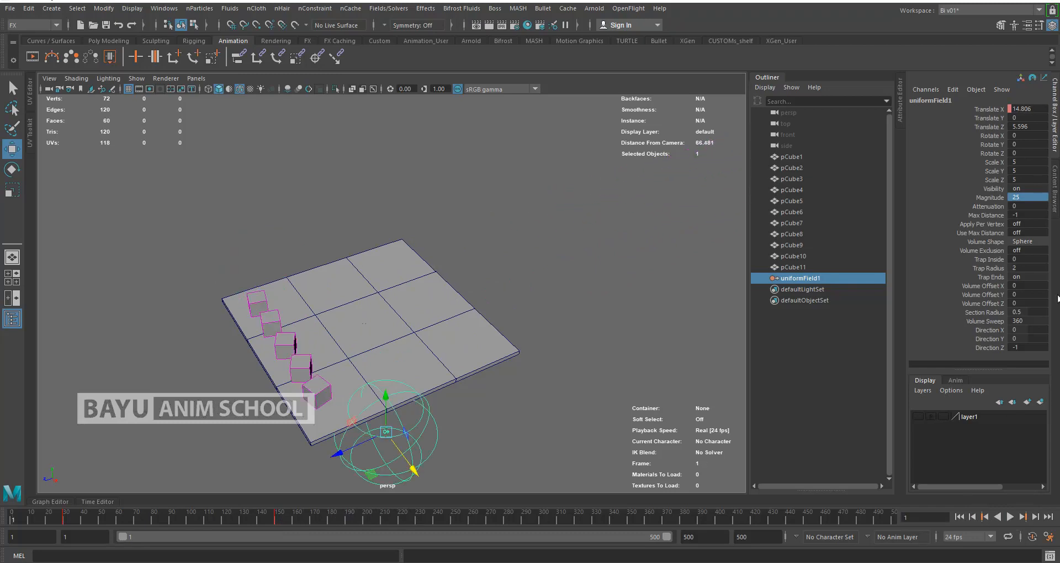
Try a Magnitude of -10 on the Uniform field, play the simulation to check the reversed push, and rewind.
double_click(1031, 194)
key("Return")
left_click(1010, 517)
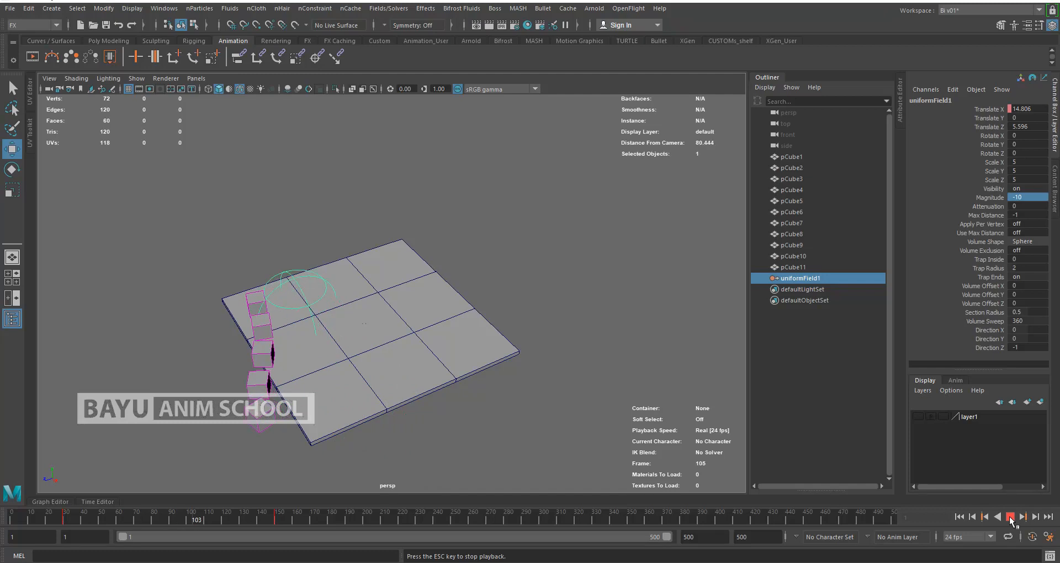
left_click(1010, 517)
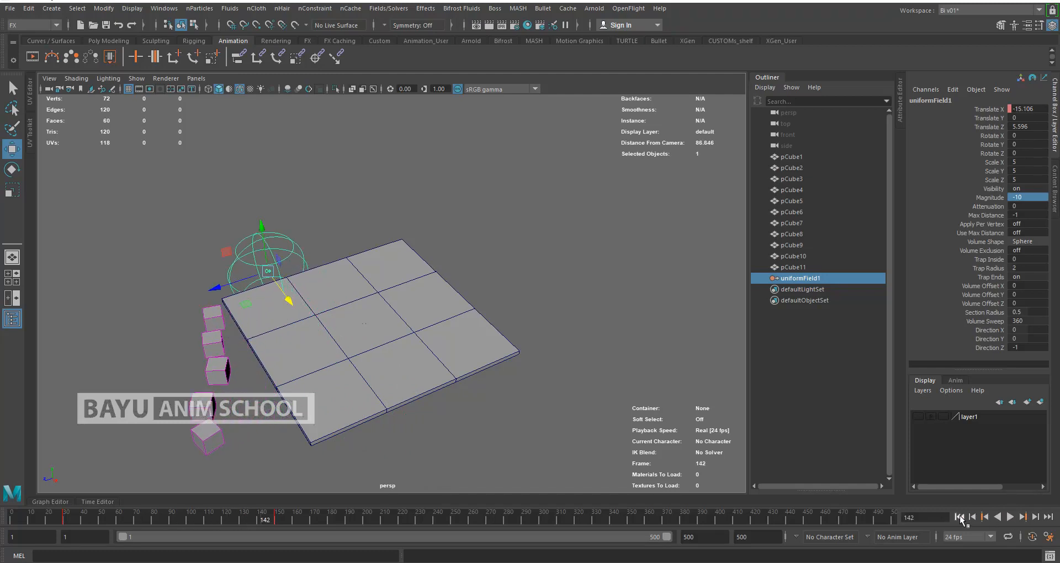
left_click(959, 517)
Set the Uniform field's Magnitude back to 25, replay the simulation, and rewind to frame 1.
double_click(1038, 197)
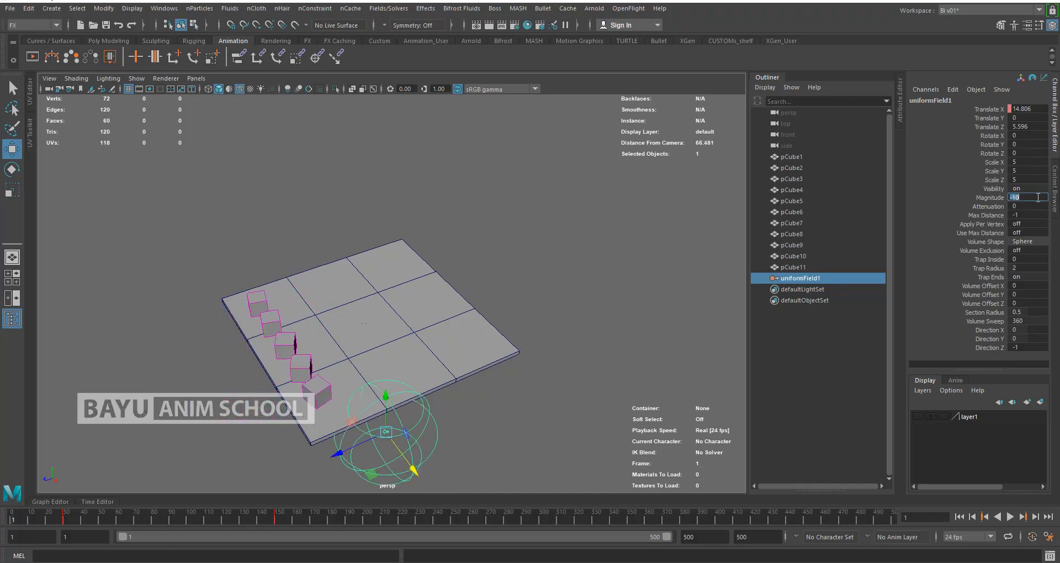
key("Return")
left_click(1010, 517)
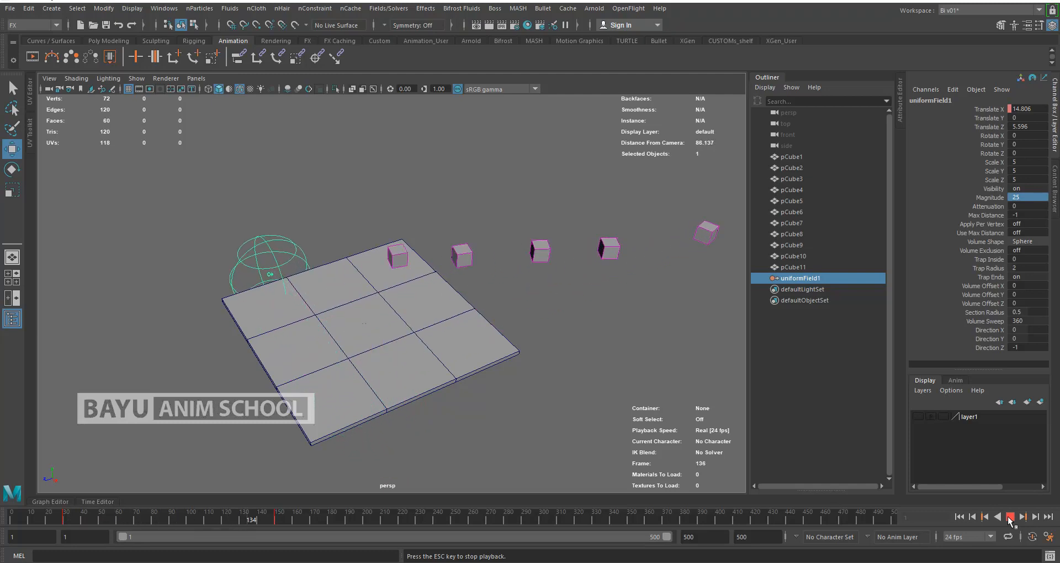
left_click(1010, 517)
left_click(958, 517)
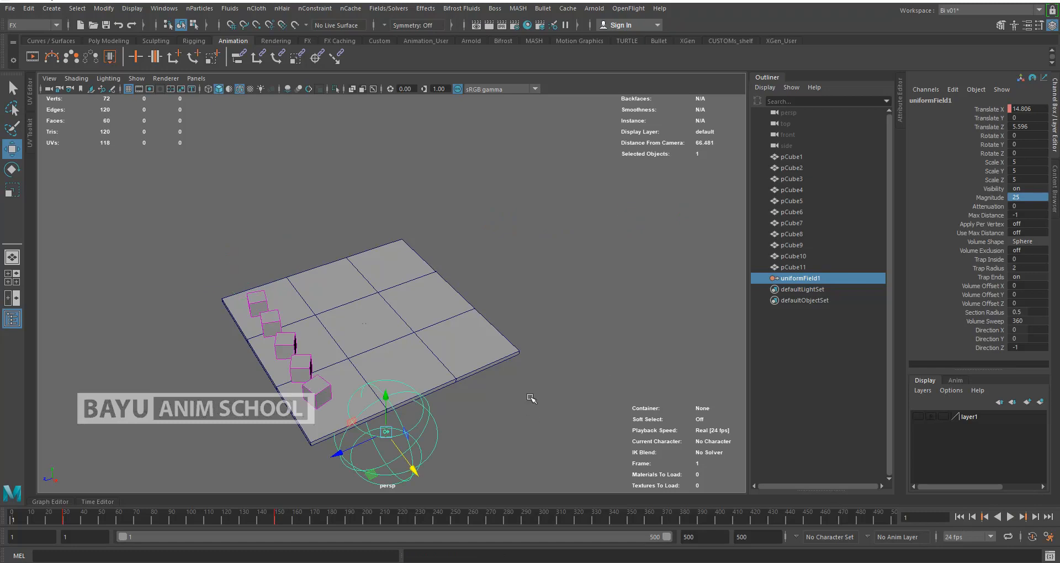
Select the row of five cubes and the Uniform field without the floor, and create a new display layer from them.
left_click_drag(531, 396, 500, 389, "alt")
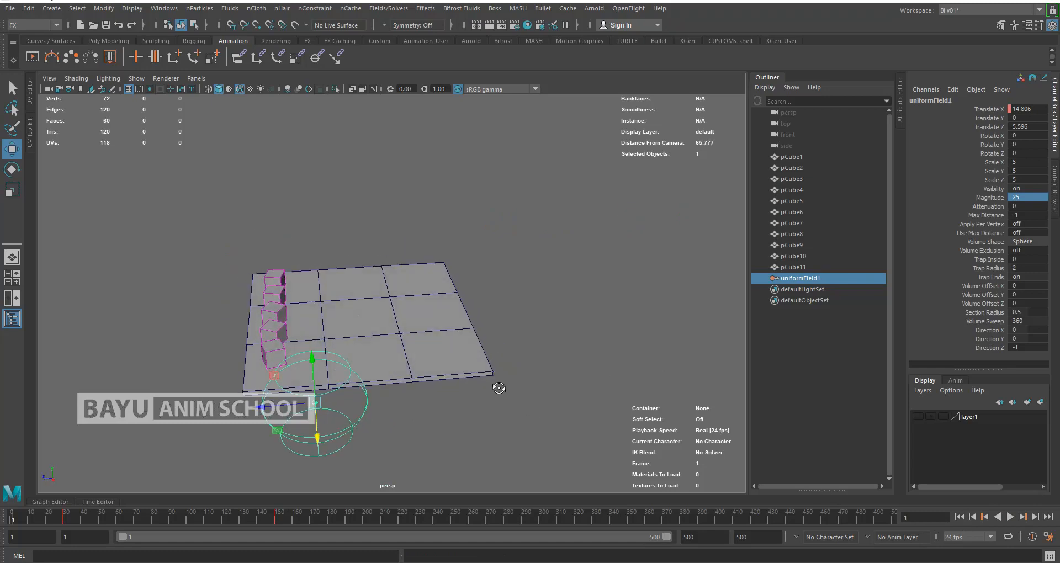
left_click_drag(237, 187, 392, 452)
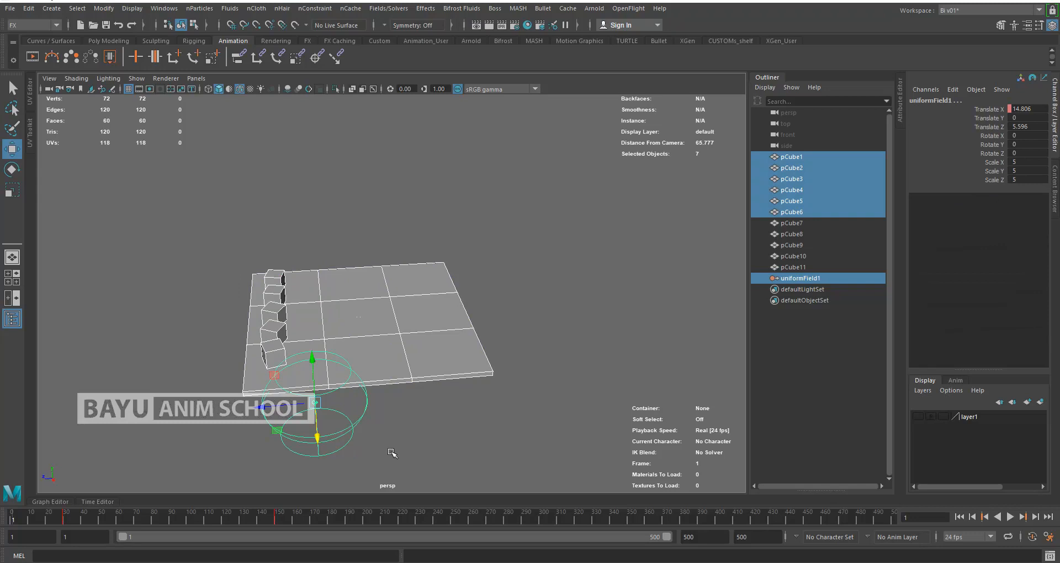
left_click(400, 356, "shift")
left_click(1039, 402)
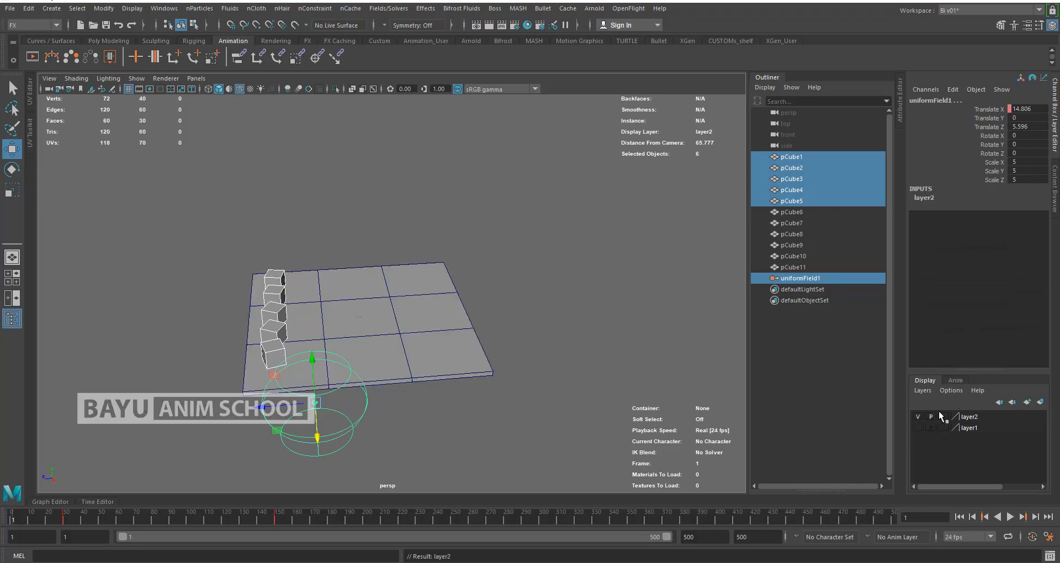
Hide layer2 with the row of cubes, show layer1 with the ring of cubes, and clear the selection.
left_click(918, 417)
left_click(917, 426)
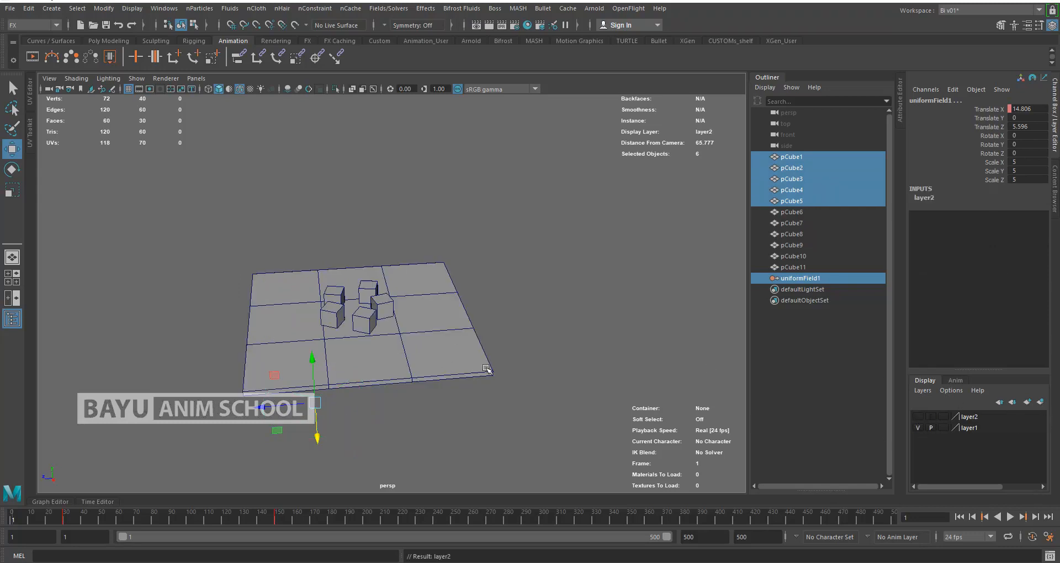
left_click(461, 429)
Select pCube8, pCube9, pCube10 and pCube11 in the ring, leaving out pCube7, and make them active rigid bodies.
scroll(390, 391, "up", 6)
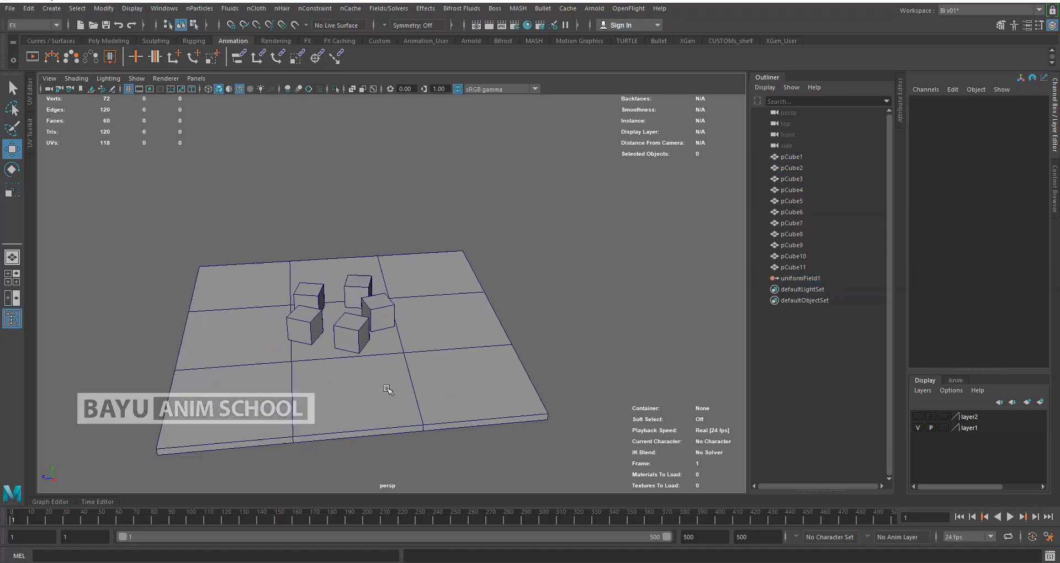
left_click_drag(371, 397, 435, 383, "alt")
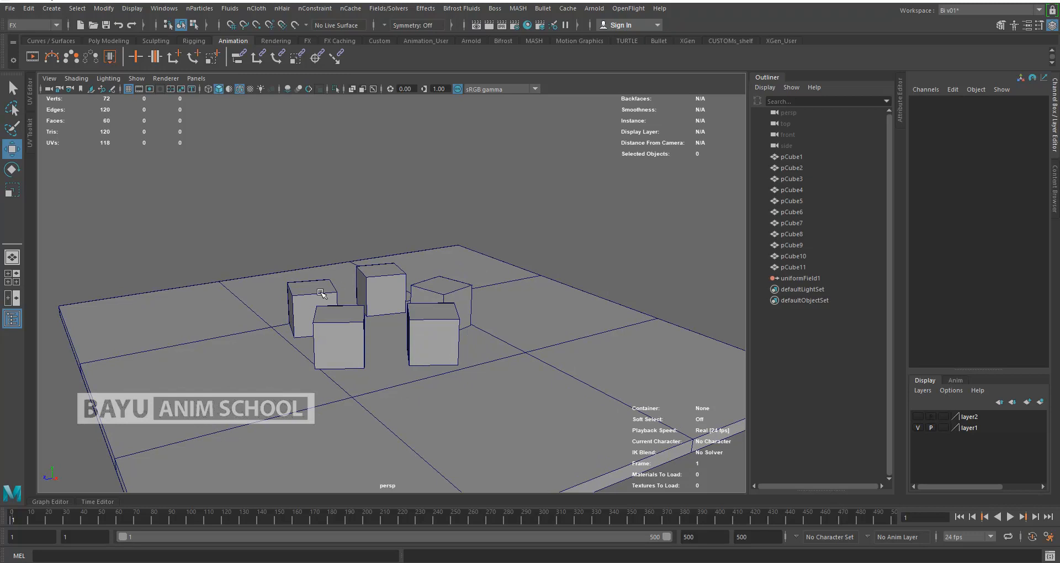
left_click(322, 294)
left_click(372, 283, "shift")
left_click(428, 287, "shift")
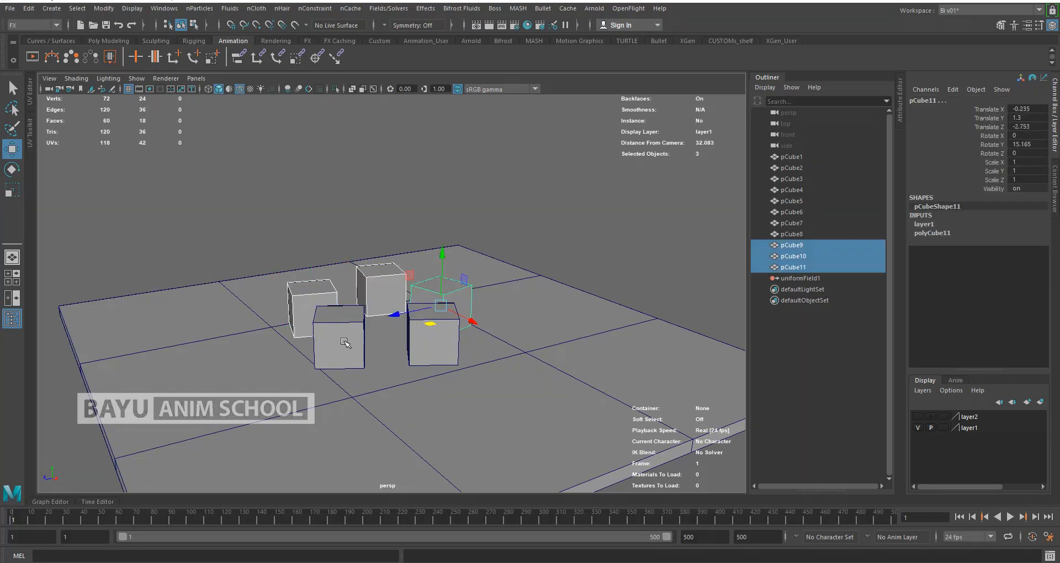
left_click(346, 338, "shift")
left_click(393, 11)
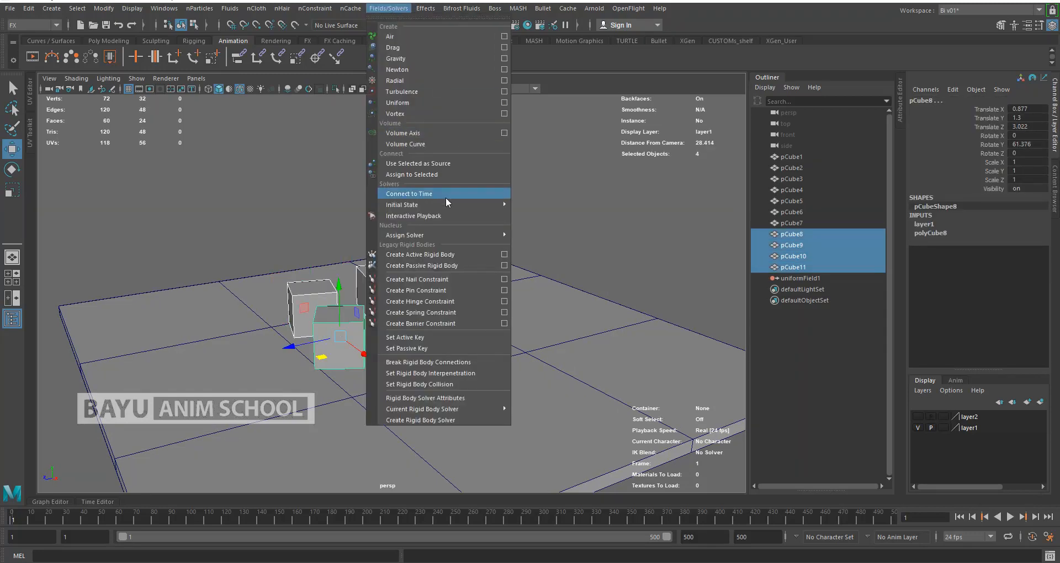
left_click(420, 257)
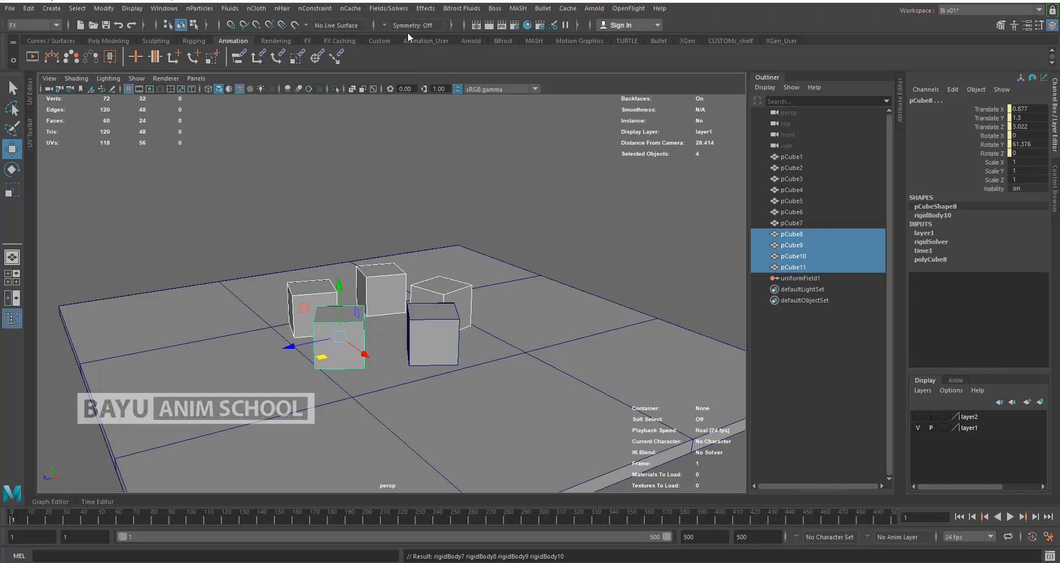
Create a Radial field for the four selected cubes and lower it to Translate Y -2.
left_click(393, 9)
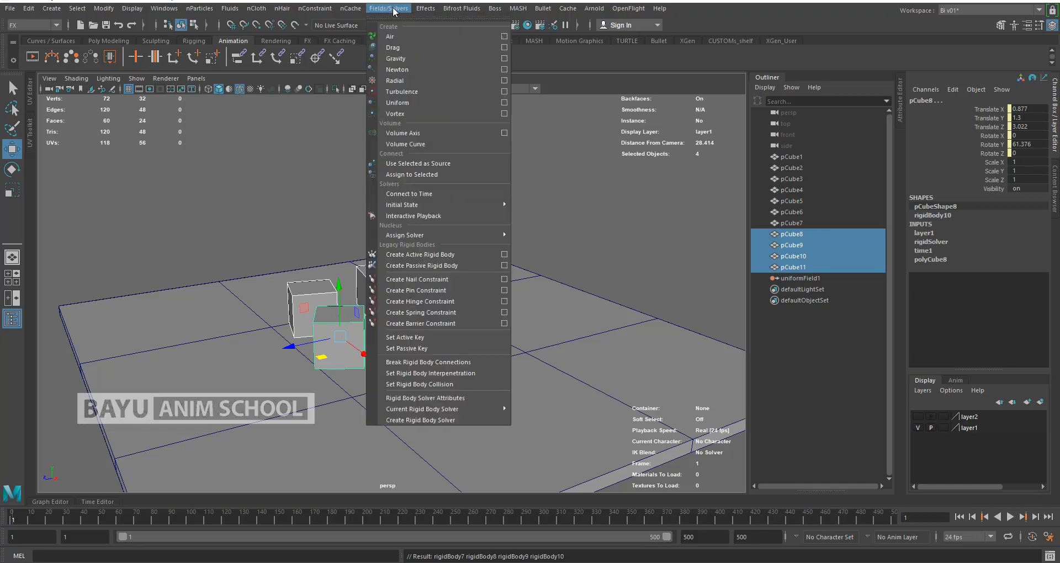
left_click(456, 78)
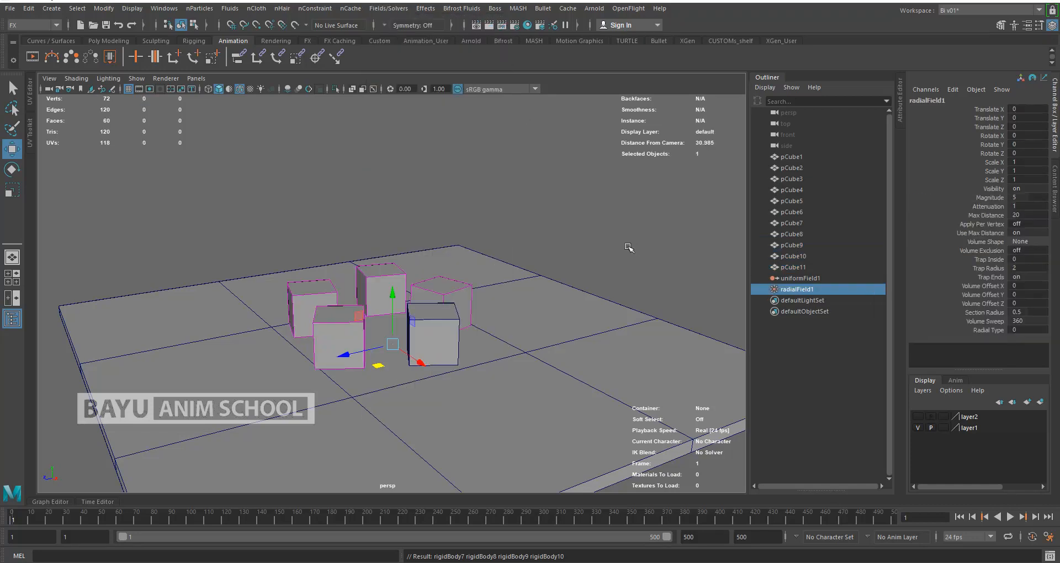
key("4")
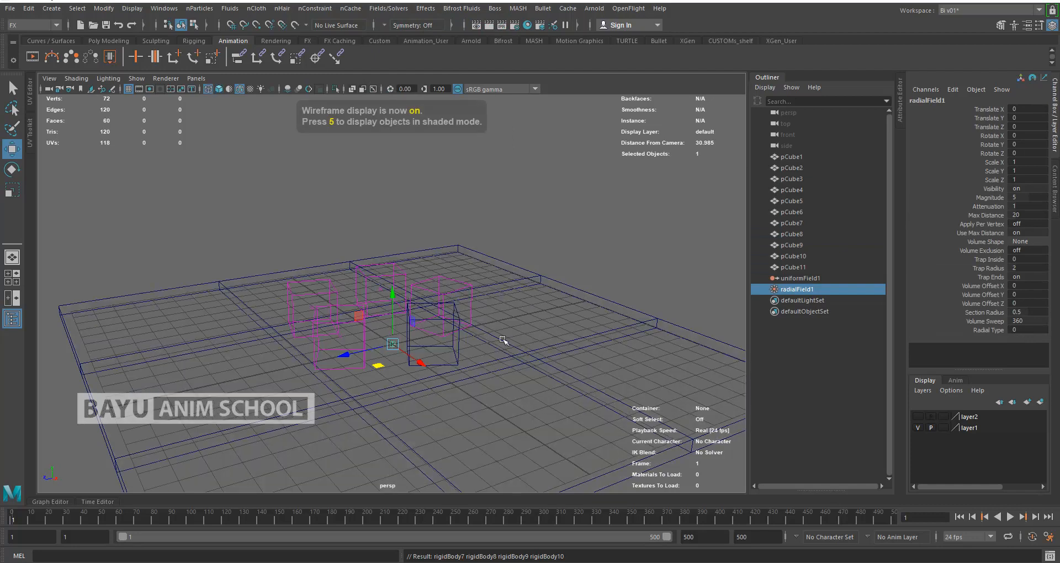
left_click_drag(502, 340, 433, 377, "alt")
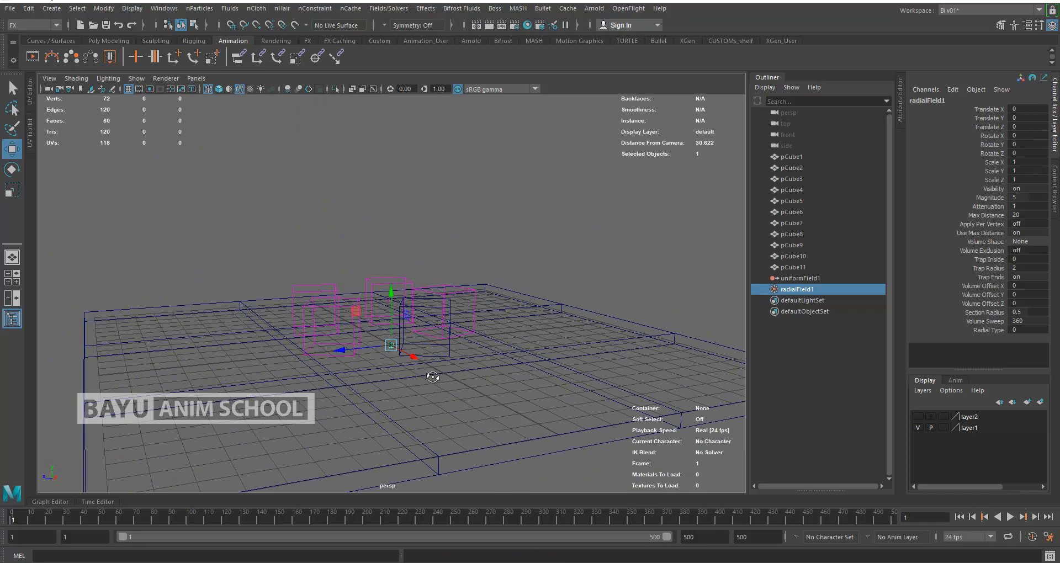
left_click_drag(391, 294, 390, 339)
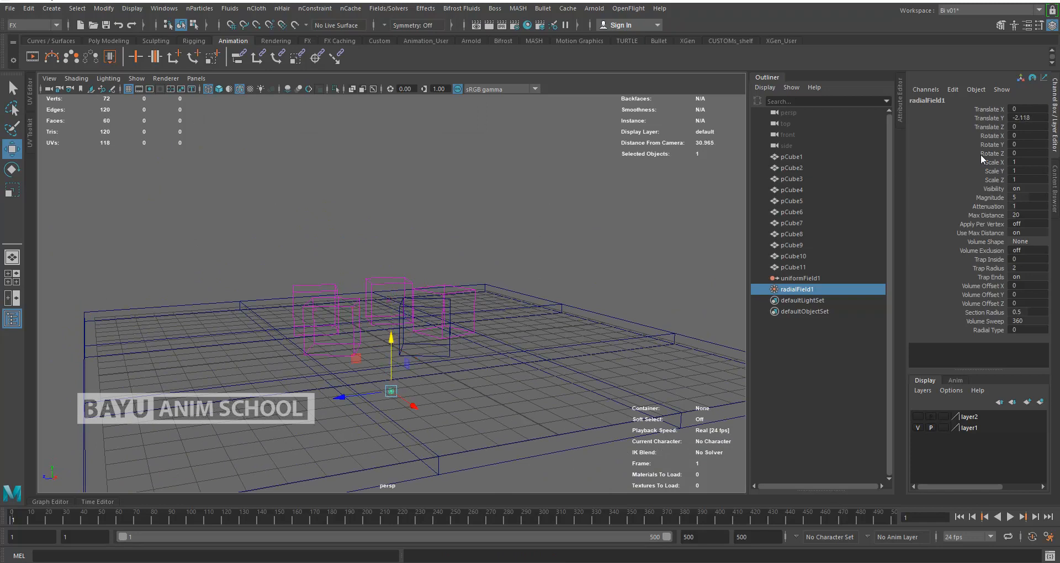
left_click(1025, 119)
type("-2")
key("Return")
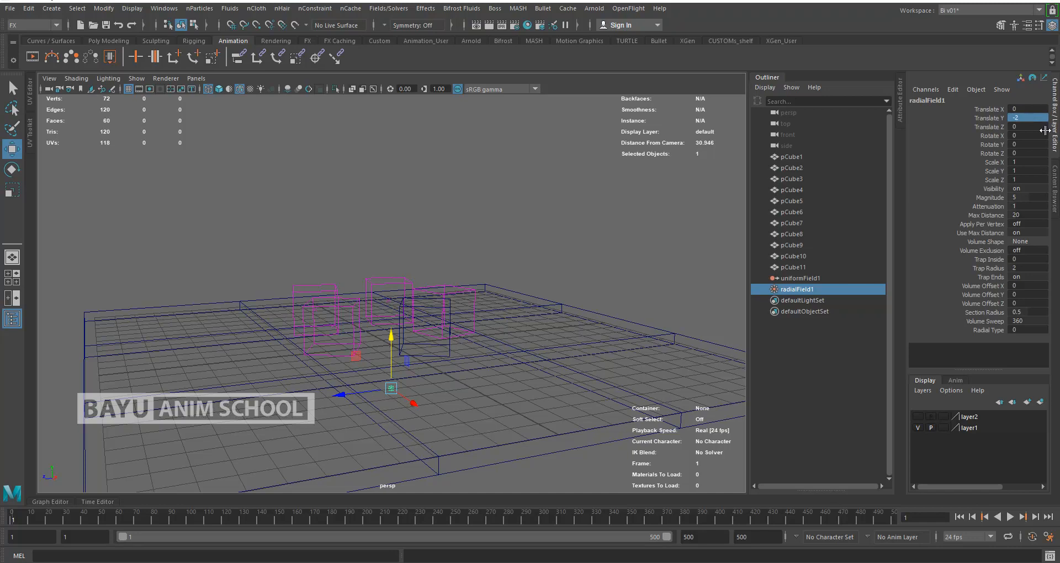
Set the Radial field's Attenuation to 0 and Magnitude to 25, restore the shaded display, and deselect the field.
left_click(1026, 207)
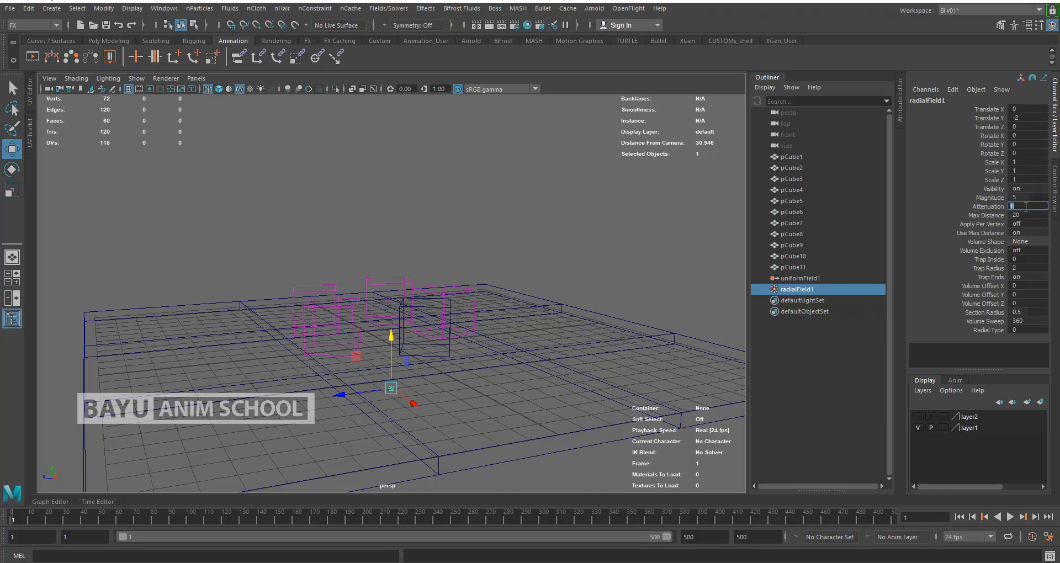
type("0")
left_click(1025, 197)
key("Return")
key("5")
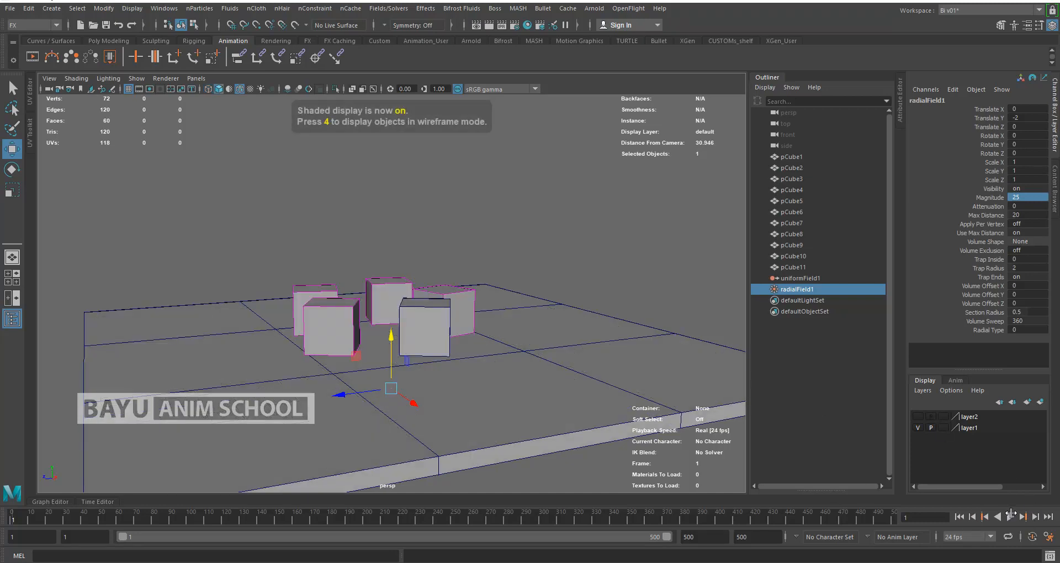
left_click(813, 433)
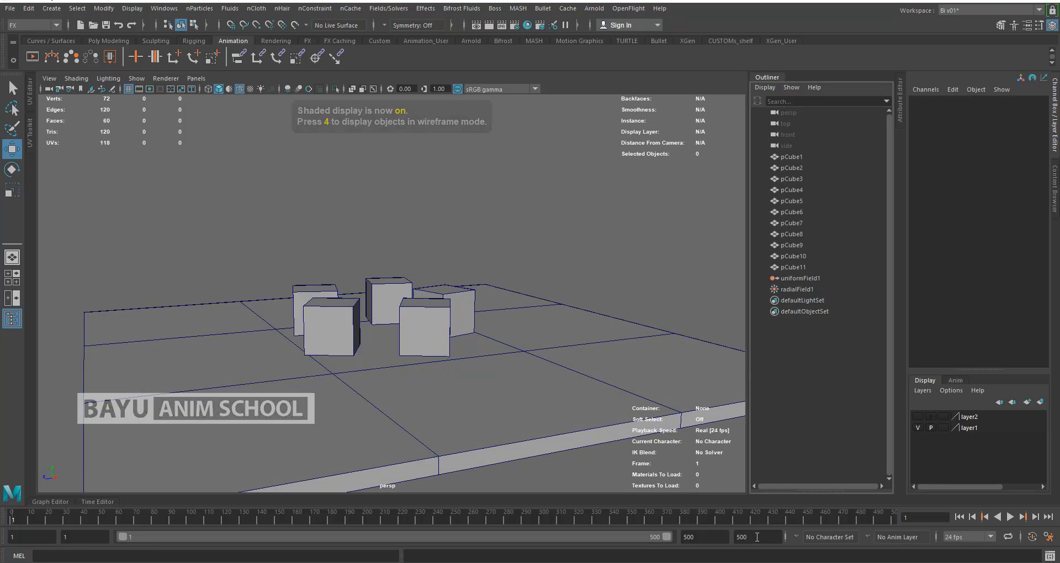
Play the simulation twice from frame 1 to check how the Radial field blasts the ring of cubes, and rewind.
left_click(1010, 518)
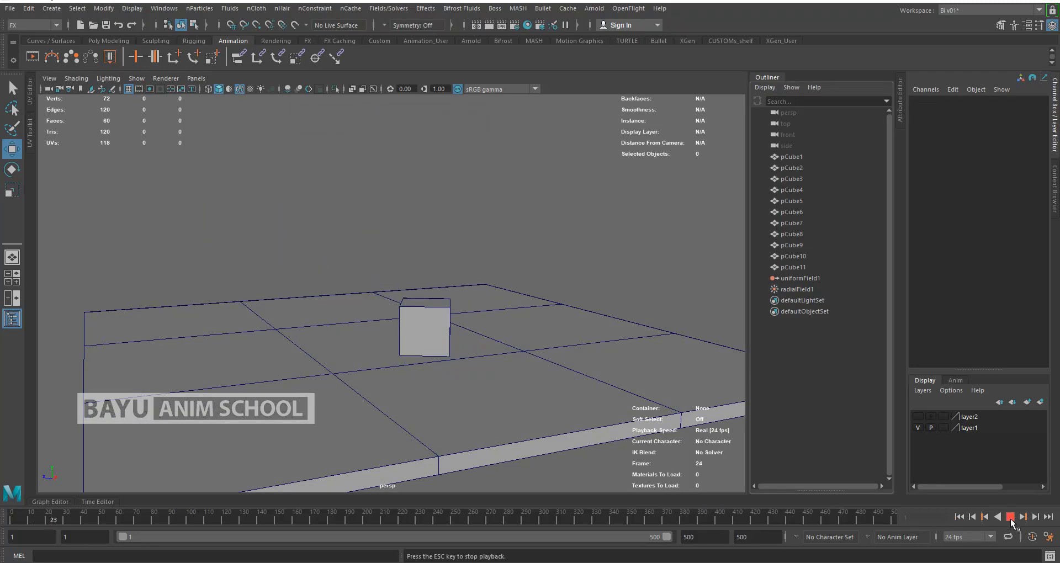
left_click(1011, 518)
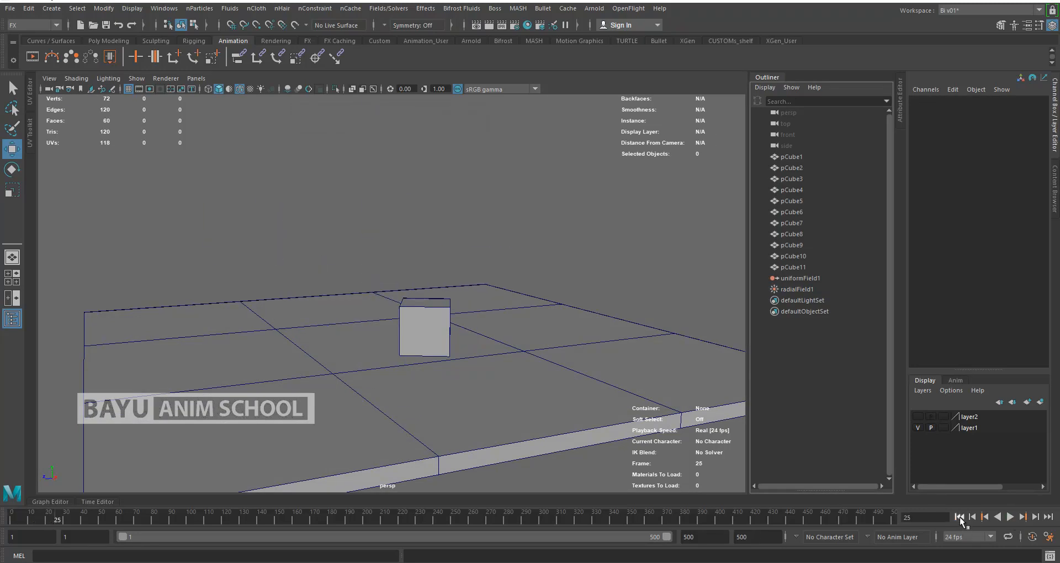
left_click(959, 517)
left_click(1010, 518)
left_click(1010, 518)
left_click(960, 517)
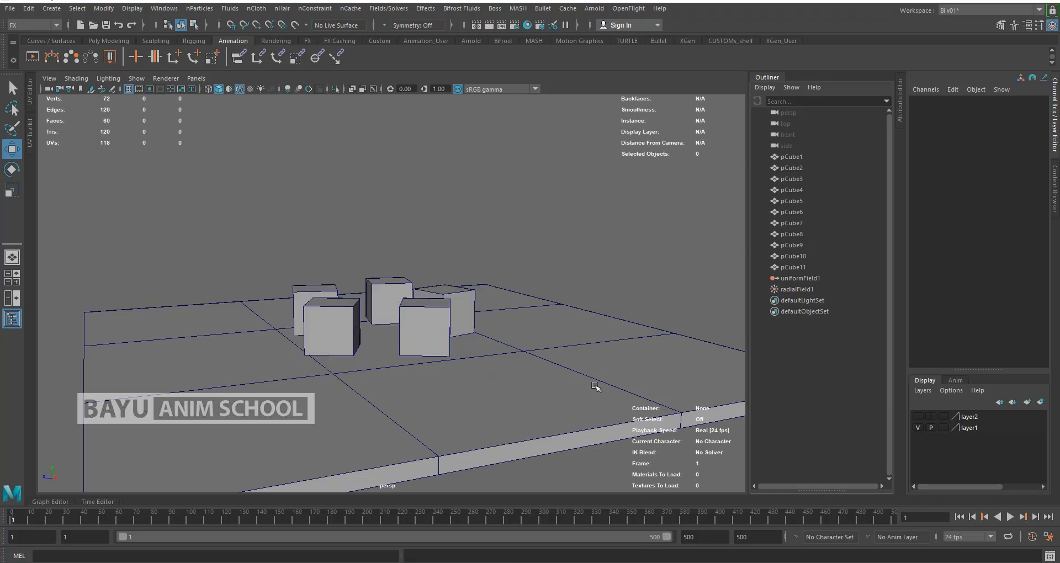
Connect pCube7, the ring's remaining cube, to radialField1 in the Dynamic Relationships Editor.
left_click(413, 336)
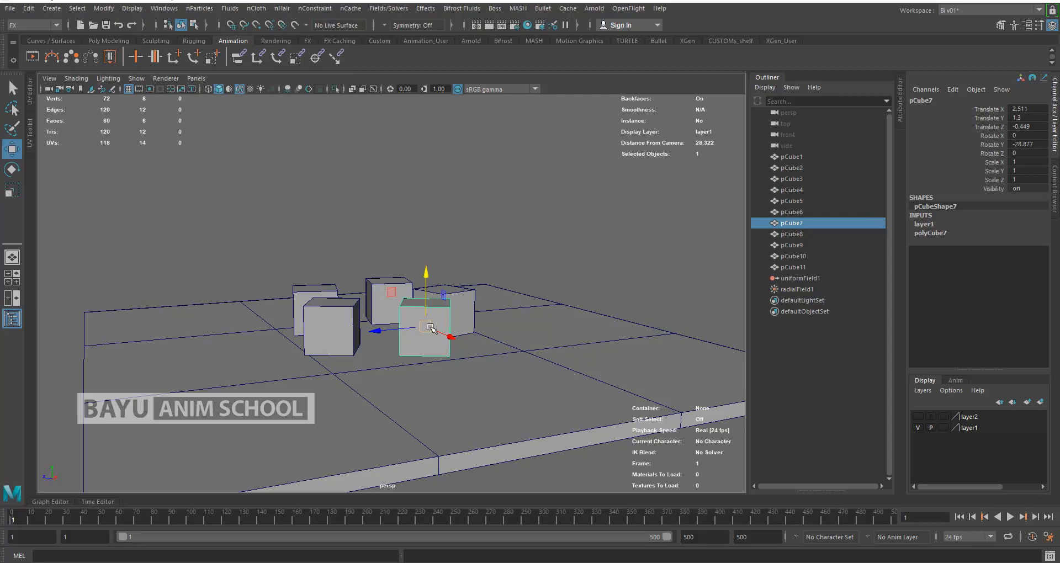
left_click(163, 8)
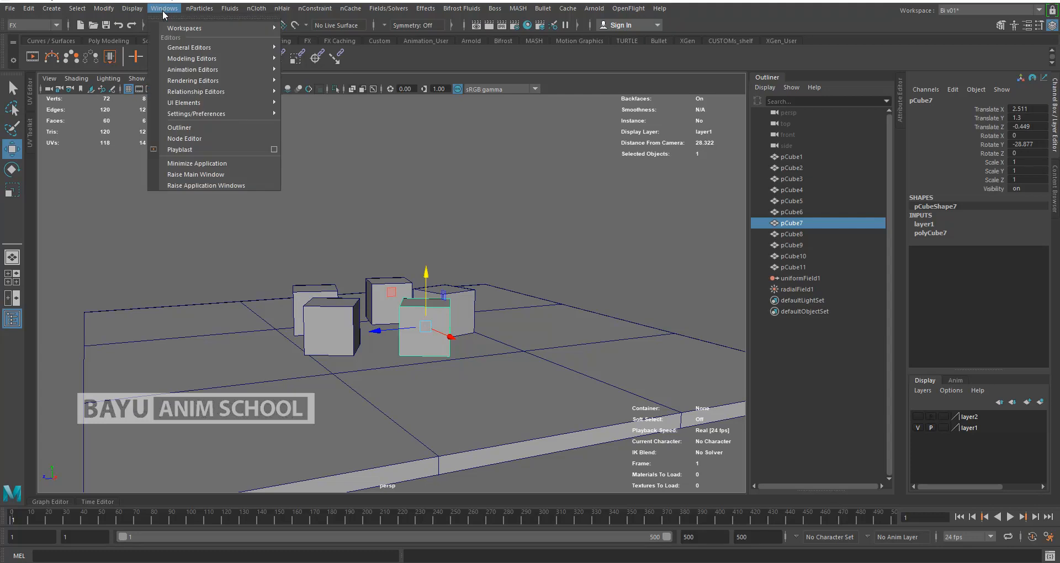
mouse_move(250, 91)
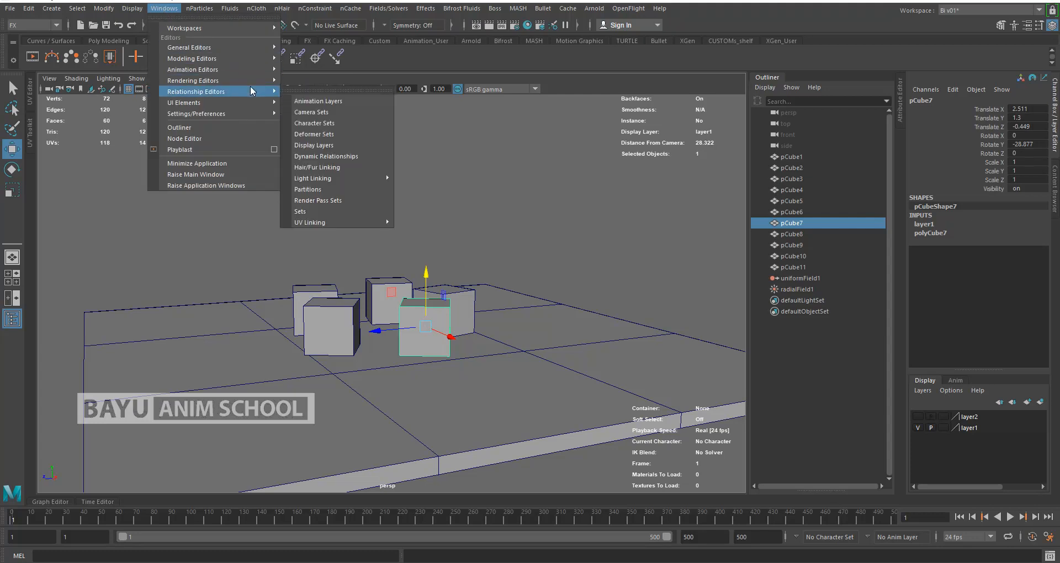
left_click(356, 157)
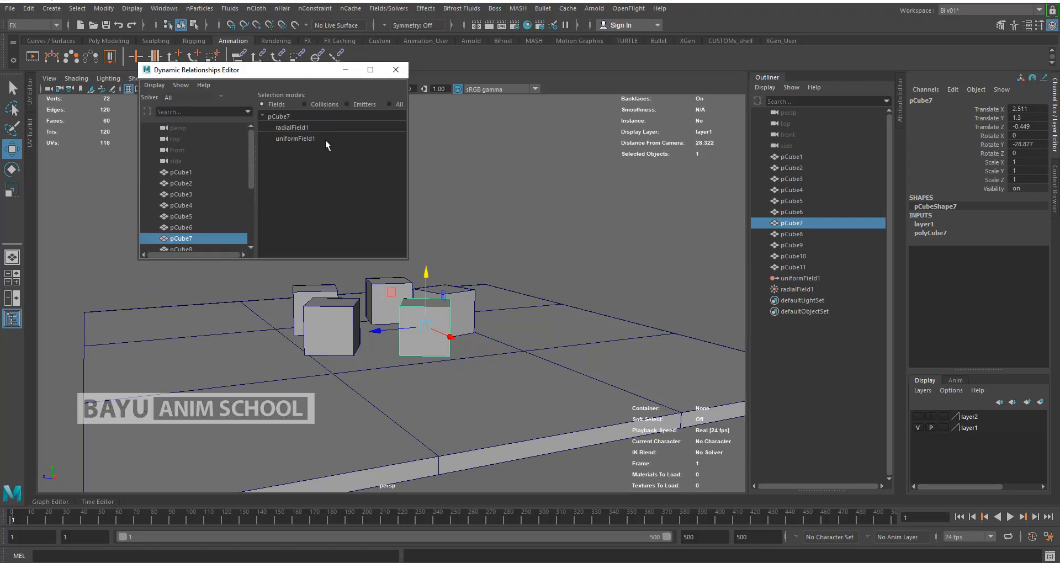
left_click(310, 127)
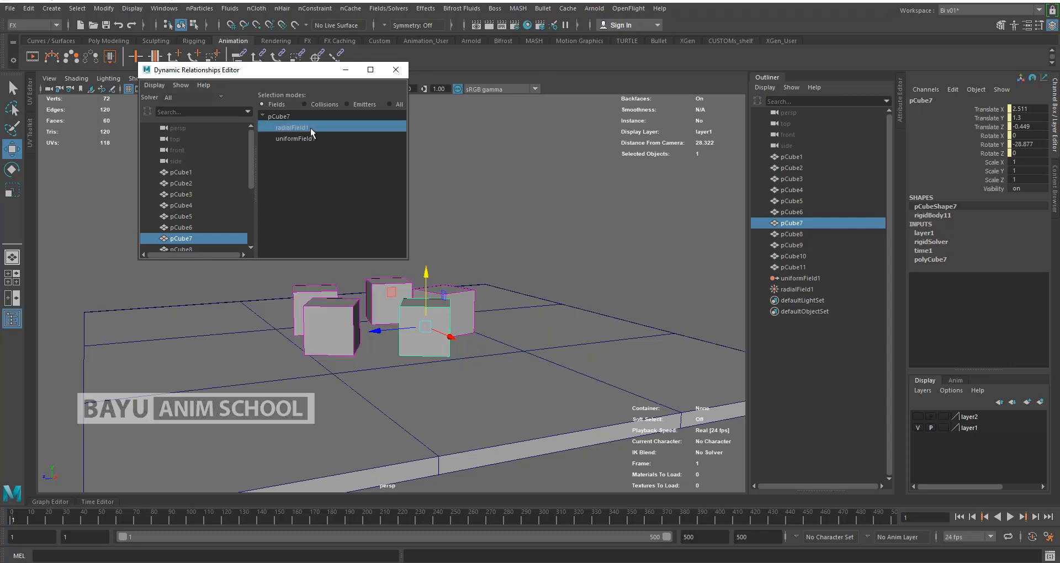
Close the Dynamic Relationships Editor and play the simulation twice from frame 1 to check pCube7's reaction to the Radial field, rewinding after each run.
left_click(396, 69)
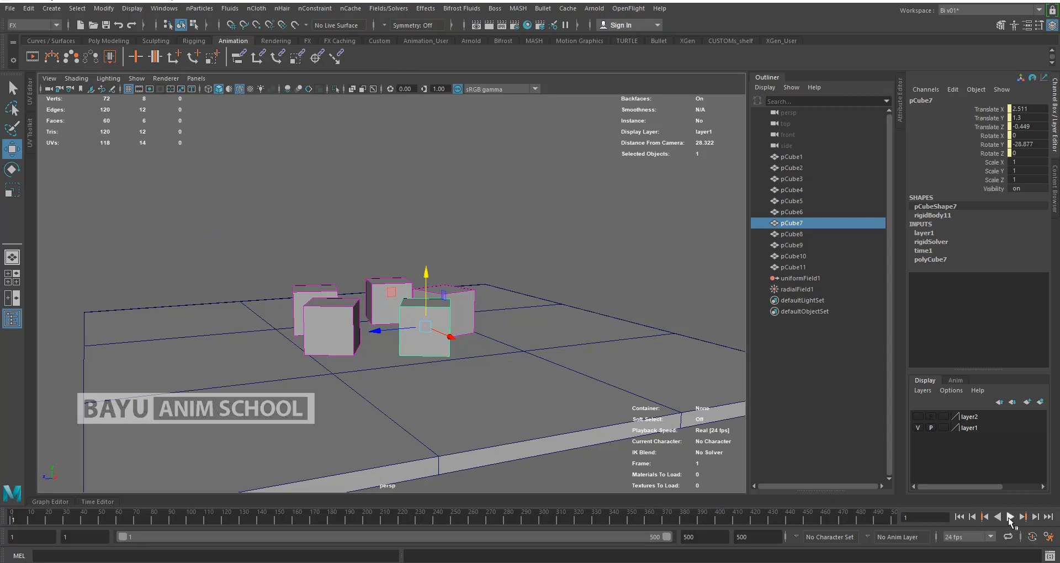
left_click(1009, 517)
left_click(1008, 517)
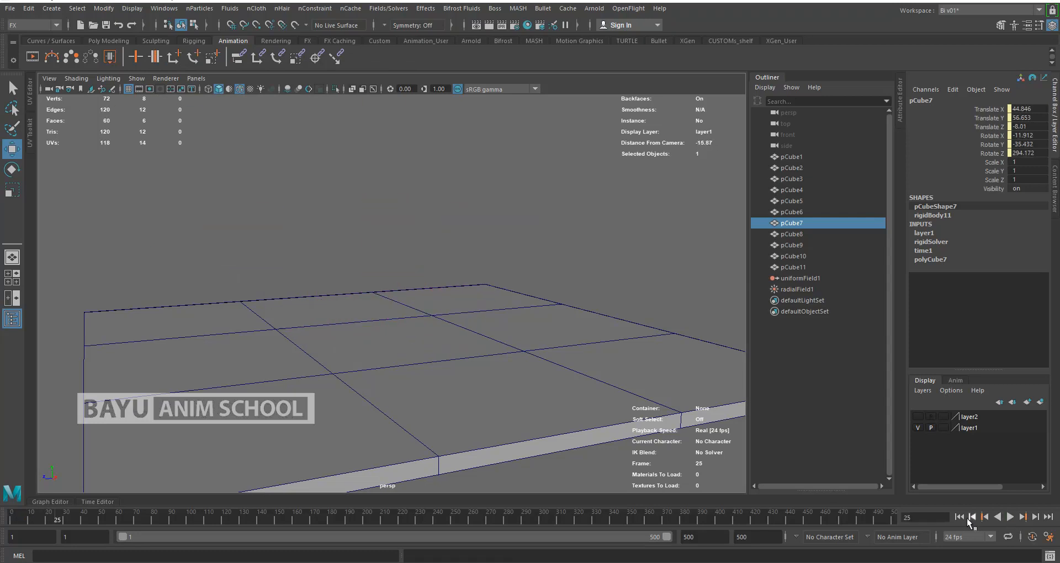
left_click(961, 517)
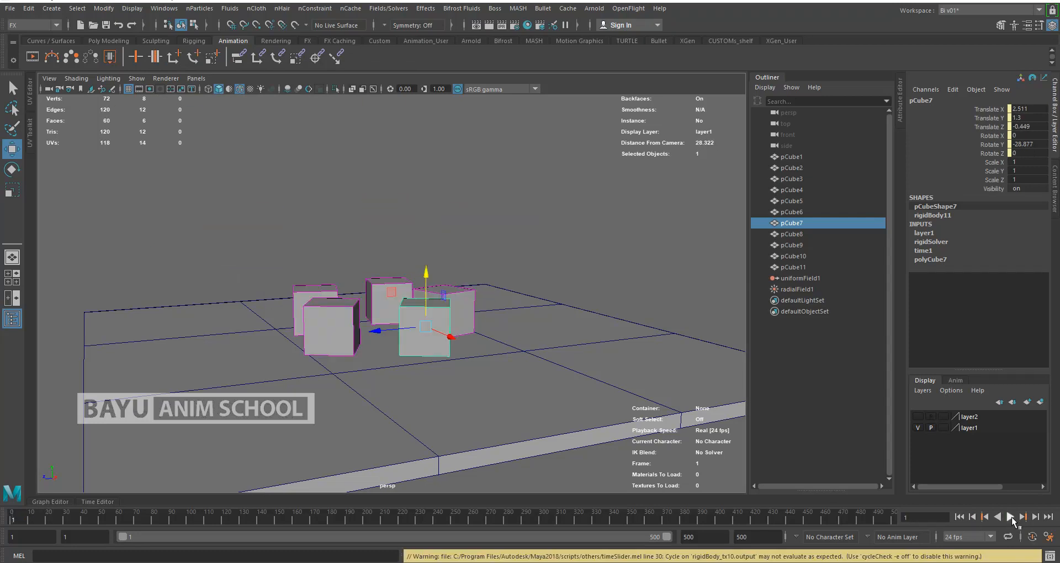
left_click(1009, 517)
left_click(1009, 517)
left_click(960, 517)
Set uniformField1's Magnitude to 15, play the simulation from frame 1, and rewind.
left_click(802, 280)
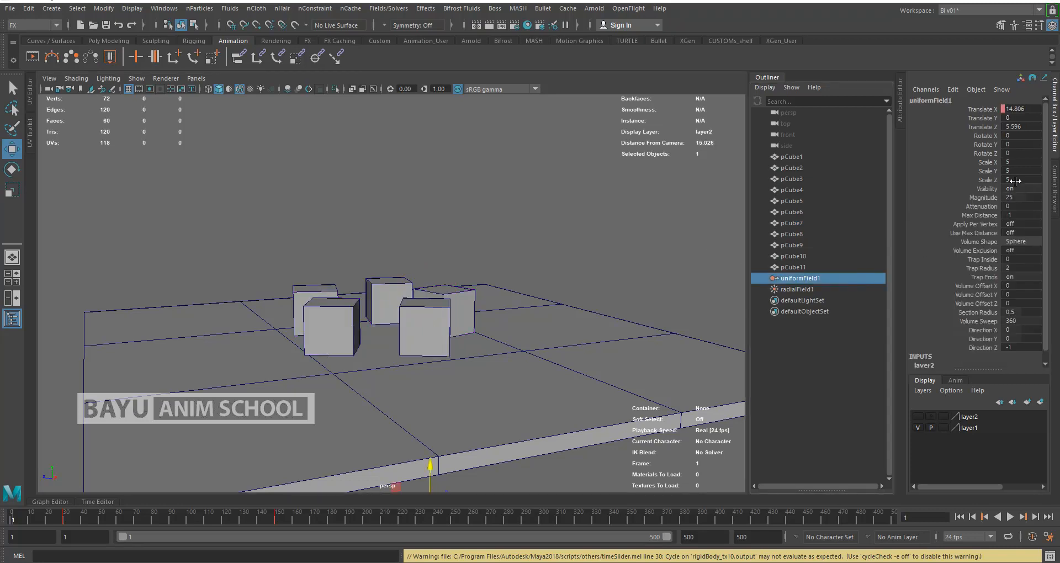
left_click(1022, 197)
type("15")
key("Return")
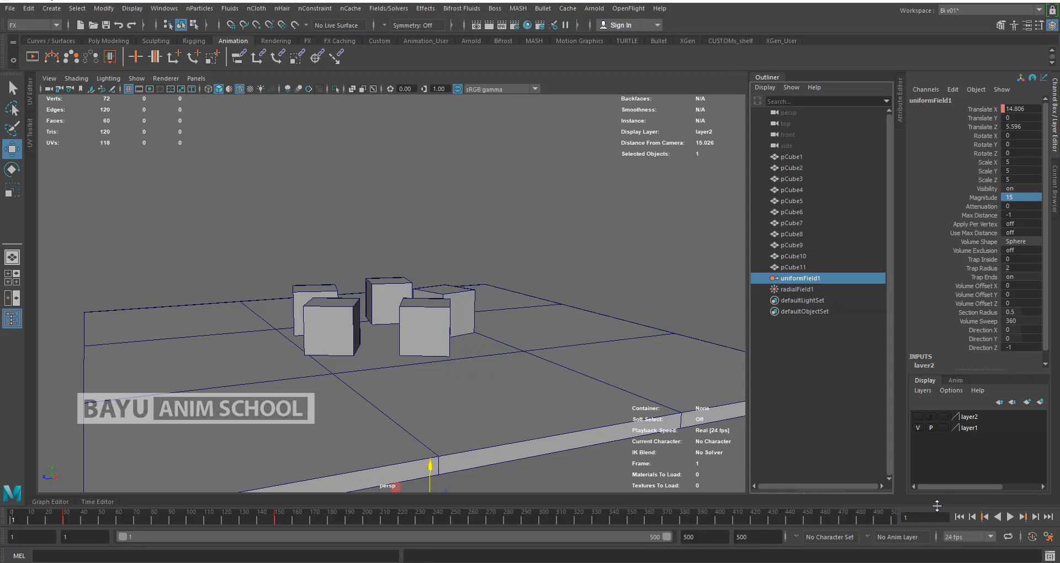
left_click(1010, 517)
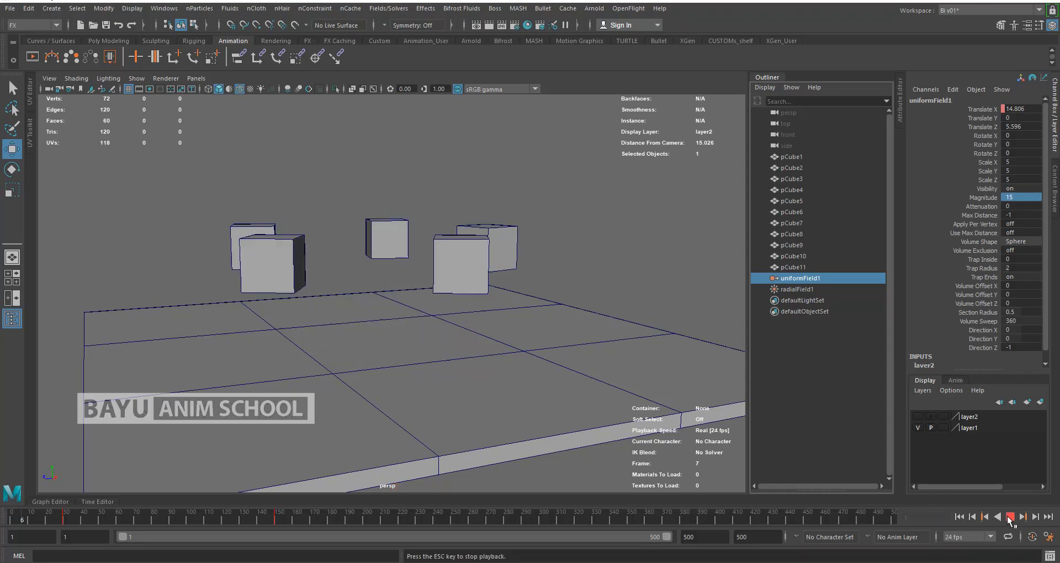
left_click(1009, 518)
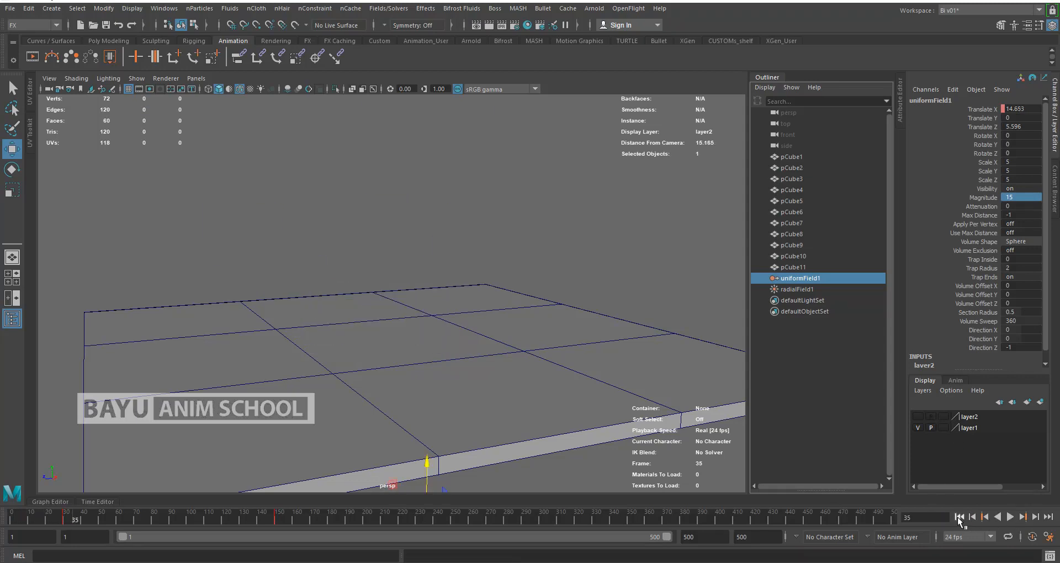
left_click(959, 517)
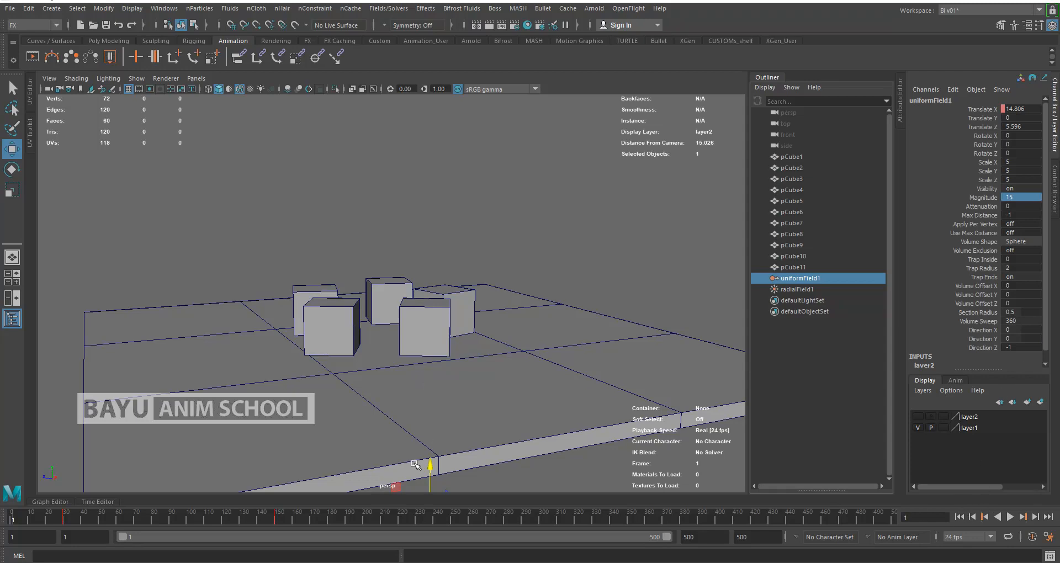
left_click_drag(430, 469, 417, 115)
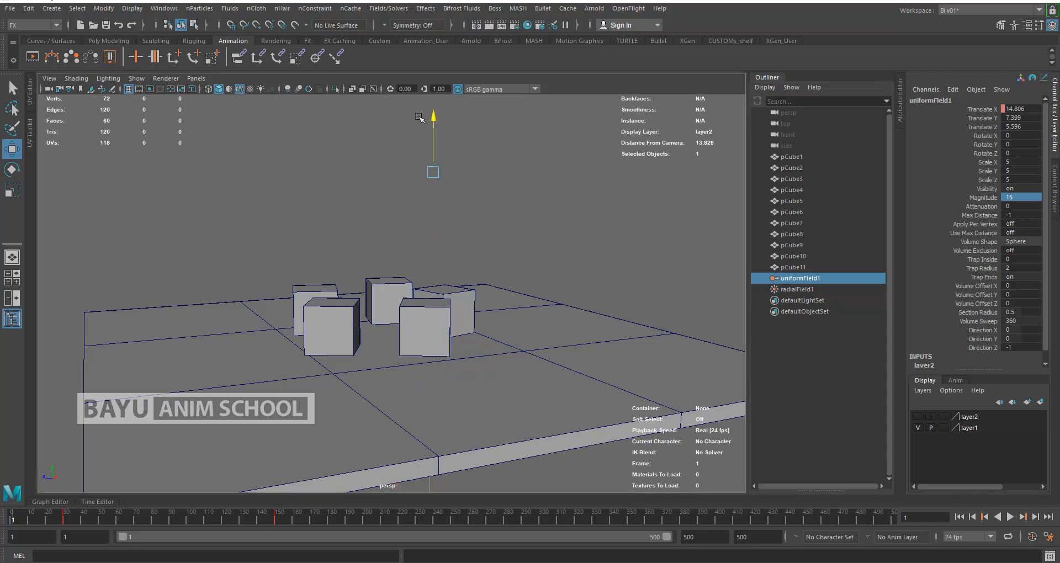
left_click_drag(486, 326, 462, 329, "alt")
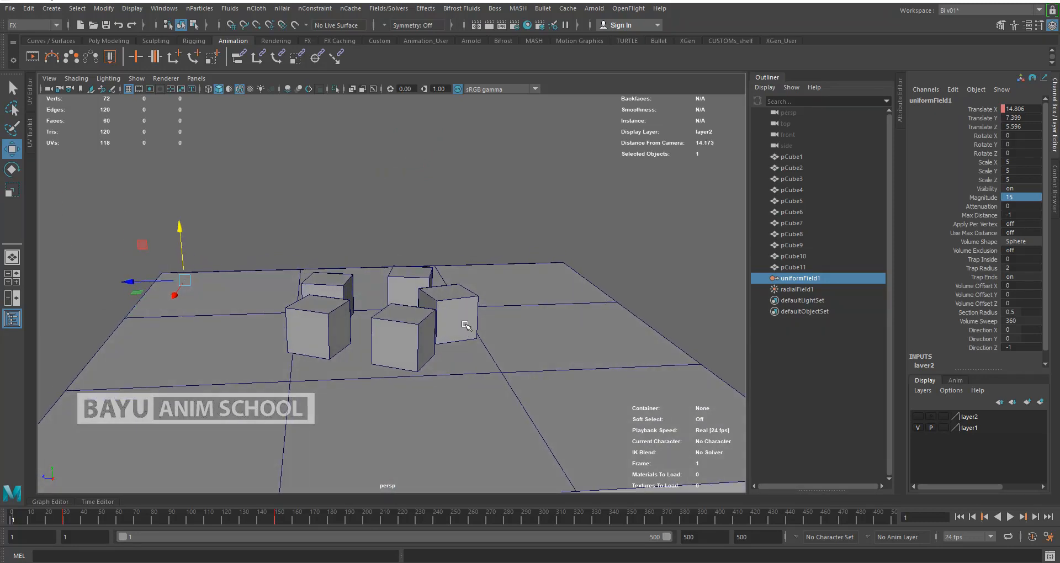
key("ctrl+z")
Select radialField1, play the simulation from frame 1 to check its effect on the cubes, and rewind.
left_click(799, 289)
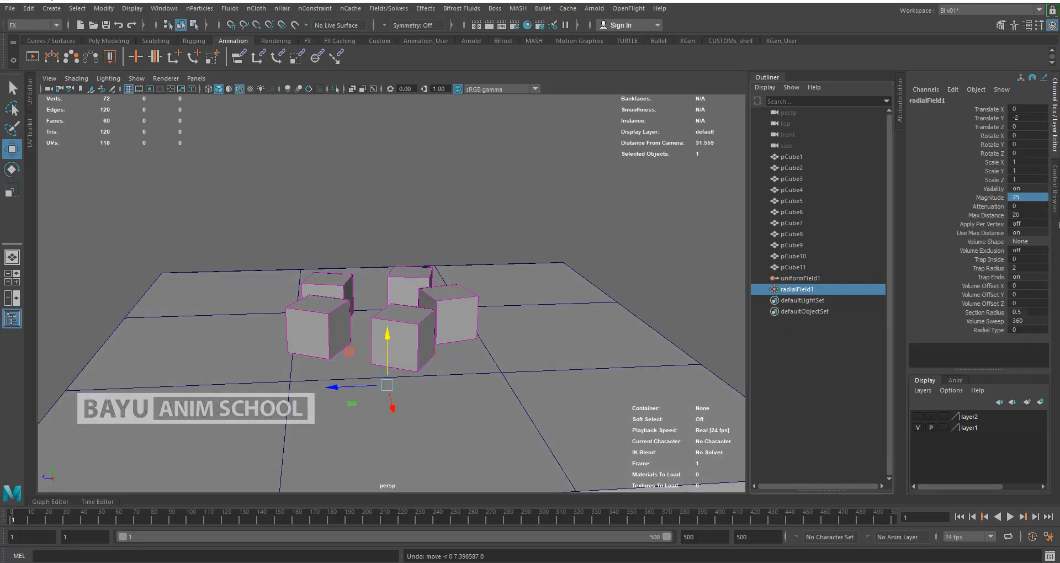
double_click(1027, 198)
left_click(1009, 517)
left_click(1009, 517)
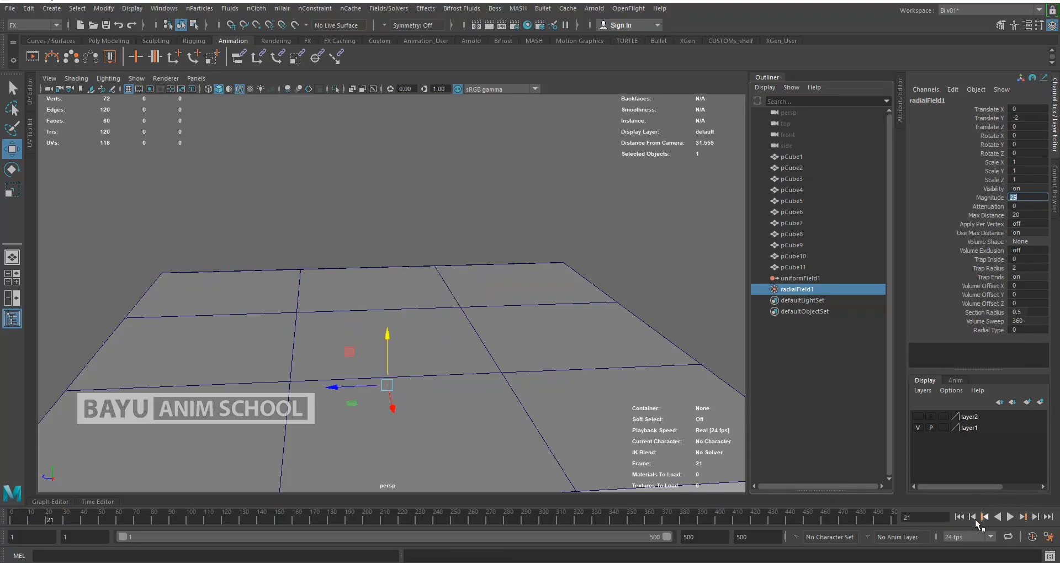
left_click(960, 517)
Raise radialField1 above the cubes to about Translate Y 3.5, play the simulation from frame 1, and rewind.
left_click_drag(395, 337, 403, 223)
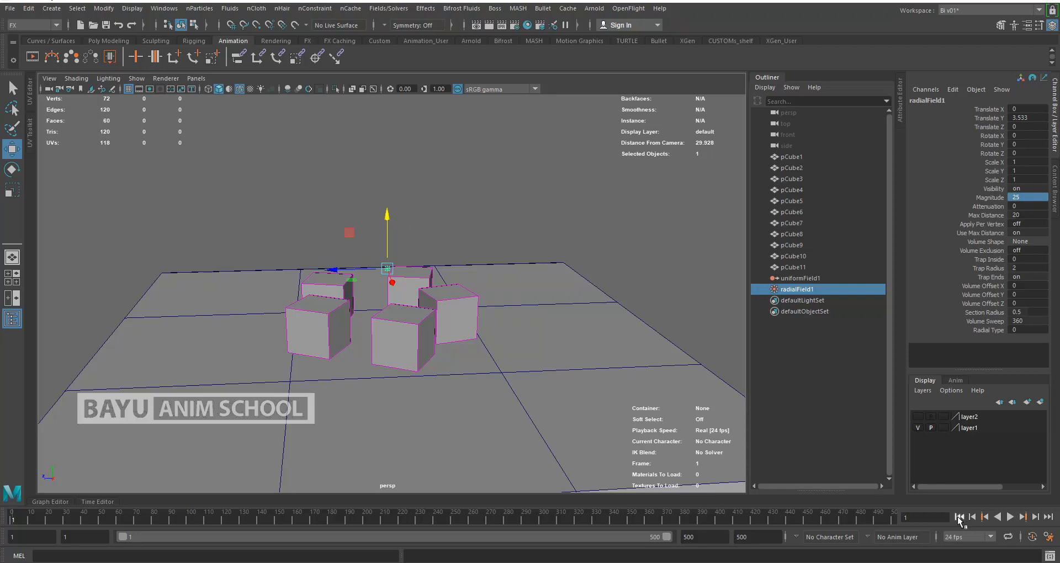
left_click(1011, 518)
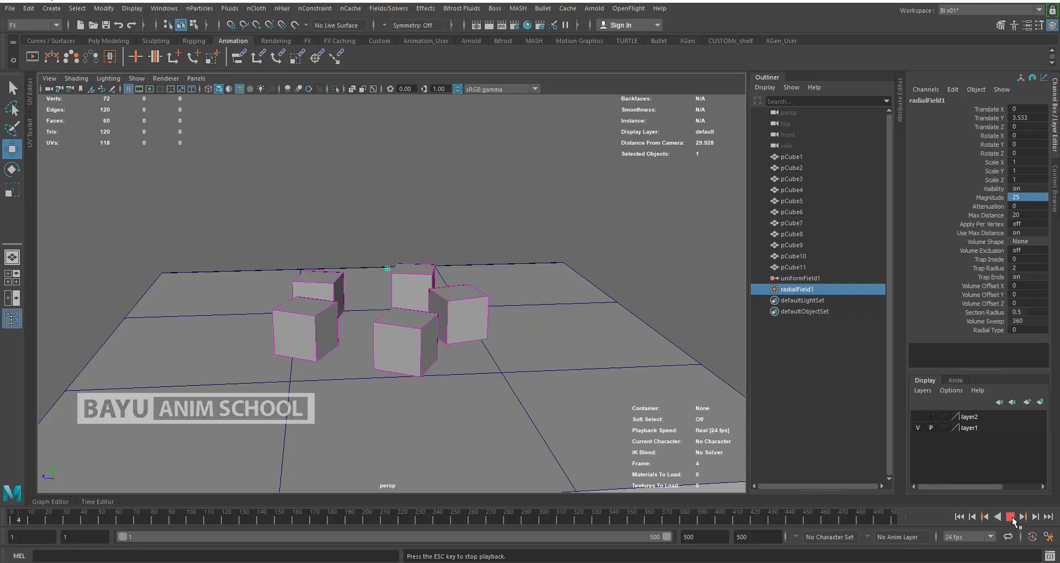
left_click(1012, 519)
left_click(958, 518)
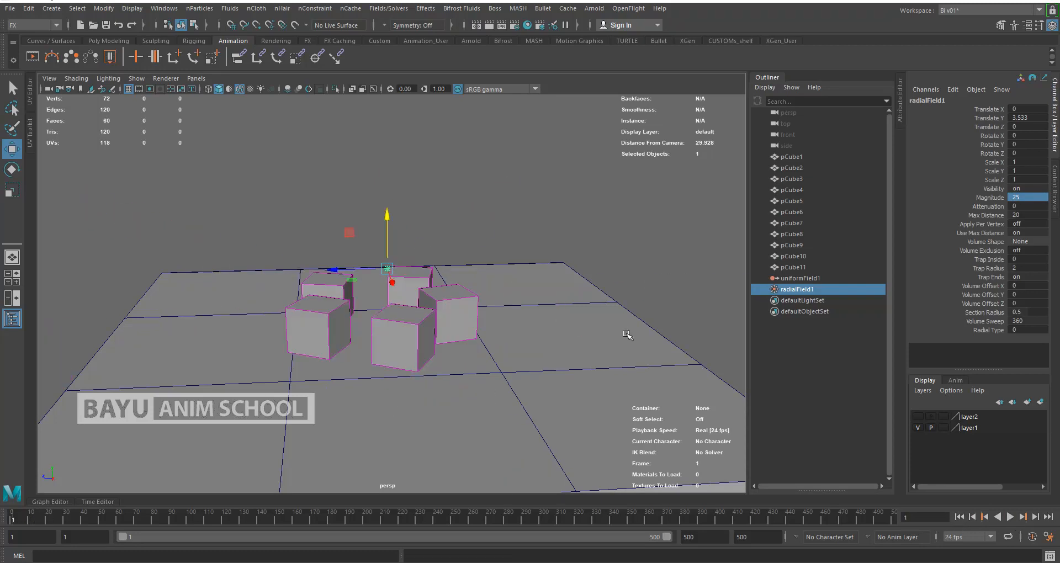
Raise radialField1 to about Translate Y 8.5 and set its Magnitude to -25.
left_click_drag(385, 220, 394, 103)
left_click_drag(536, 352, 548, 324, "alt")
double_click(1028, 198)
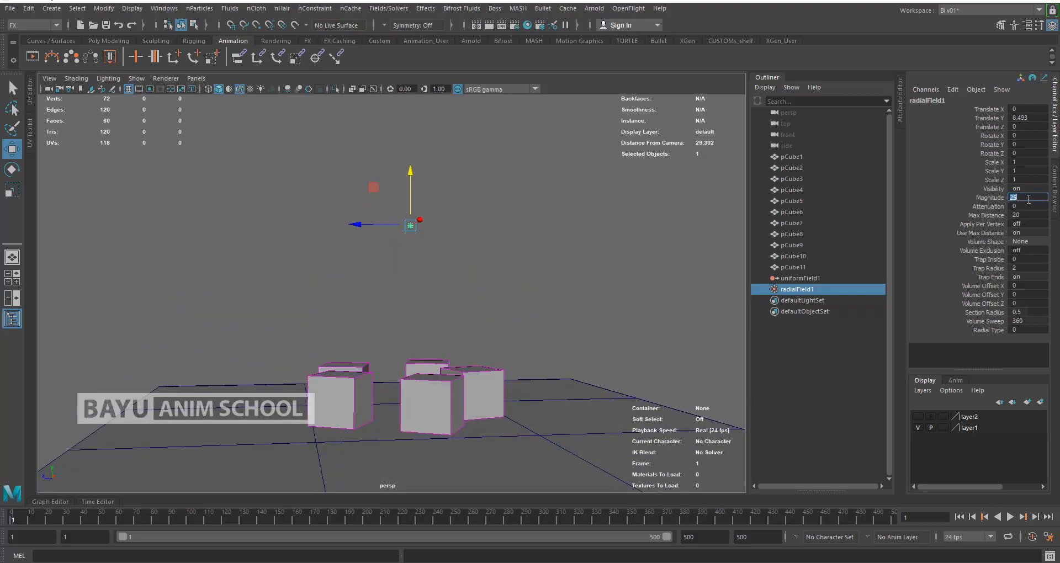
type("-25")
key("Return")
Play the simulation from frame 1 to check how the negative Magnitude attracts the cubes, and rewind.
left_click(1010, 516)
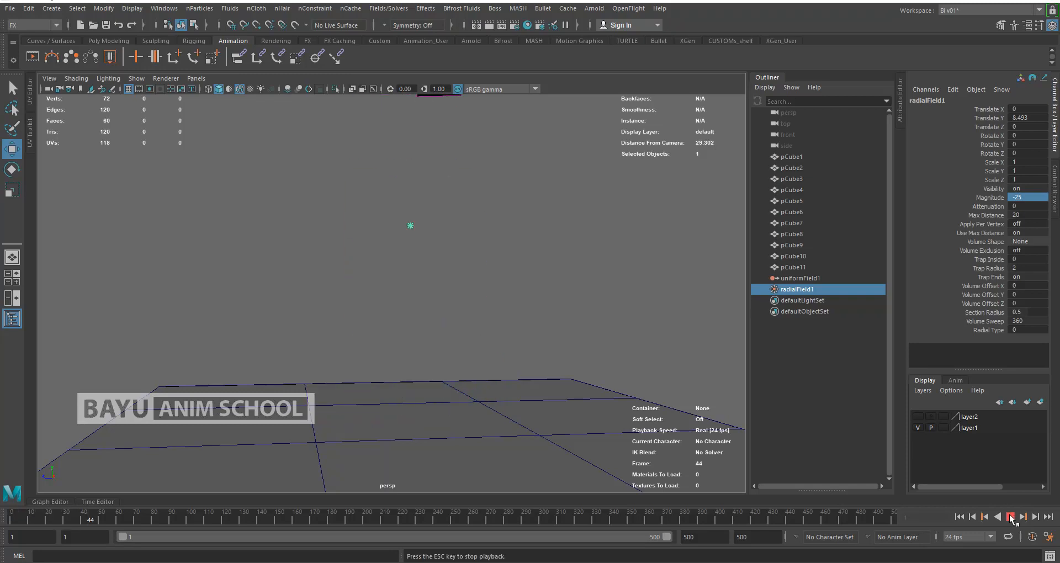
left_click(1010, 516)
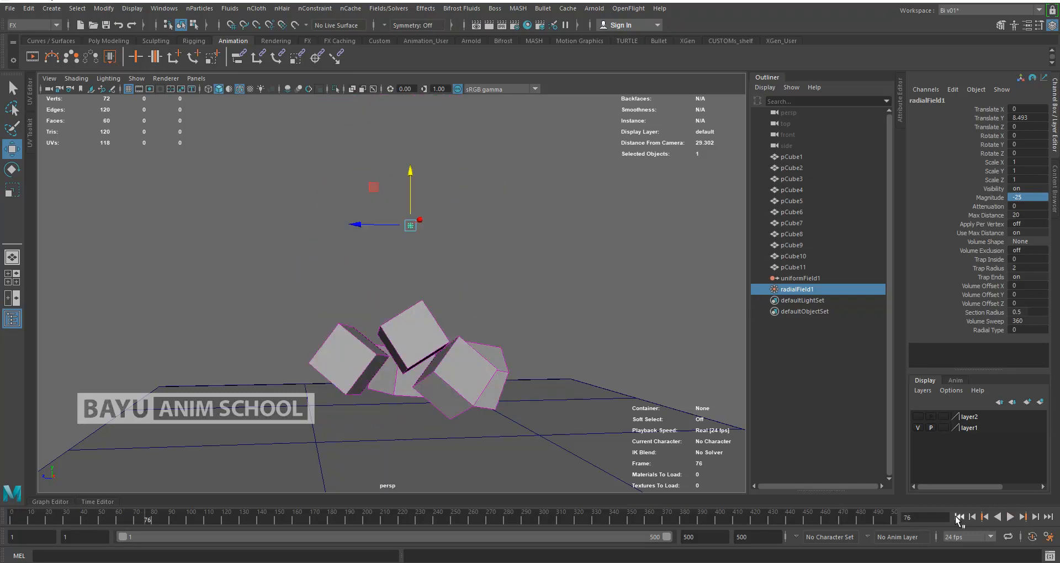
left_click(959, 517)
Set radialField1's Magnitude to -10, play the simulation from frame 1, and rewind.
left_click(1028, 198)
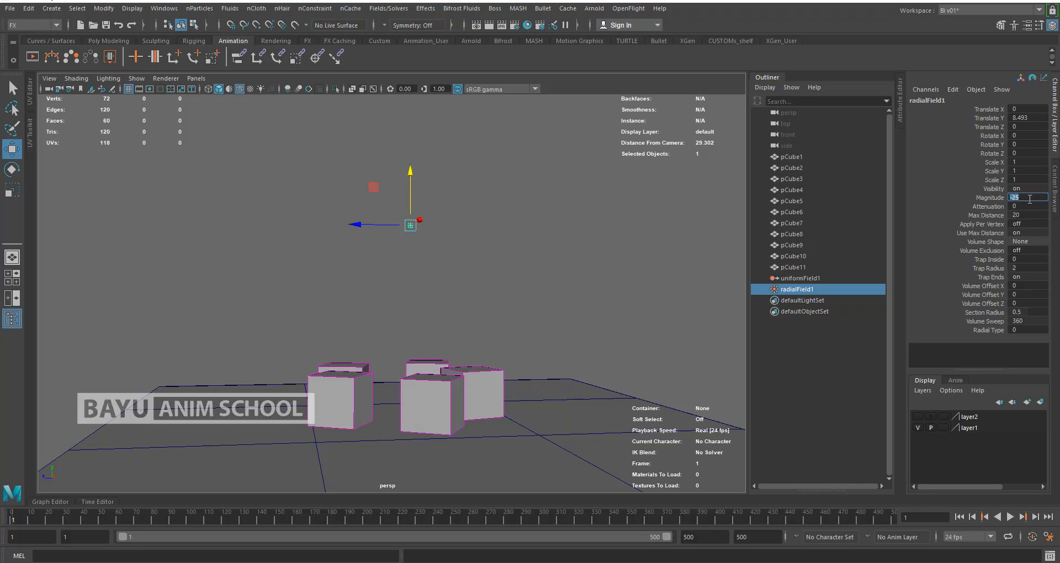
type("-10")
key("Return")
left_click(1009, 517)
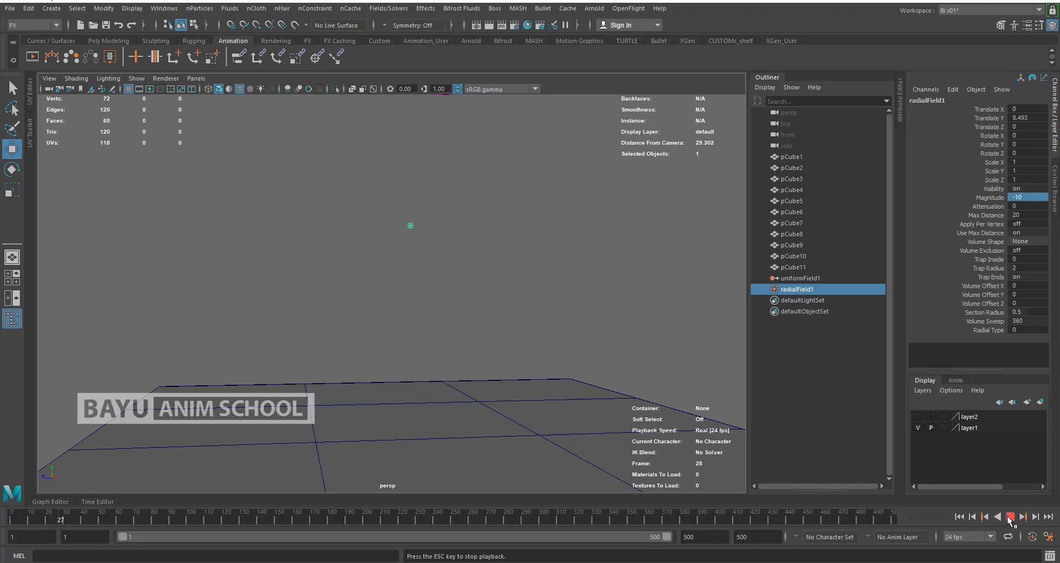
left_click(1009, 516)
left_click(959, 517)
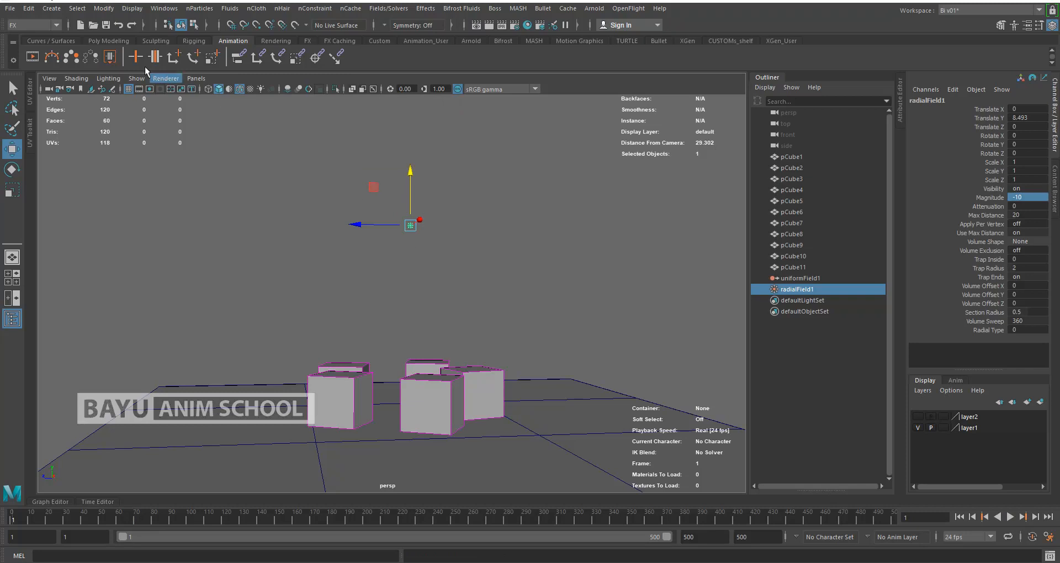
Create a polygon sphere at the origin and set its Radius to 3.
left_click(50, 10)
left_click(51, 10)
left_click(76, 14)
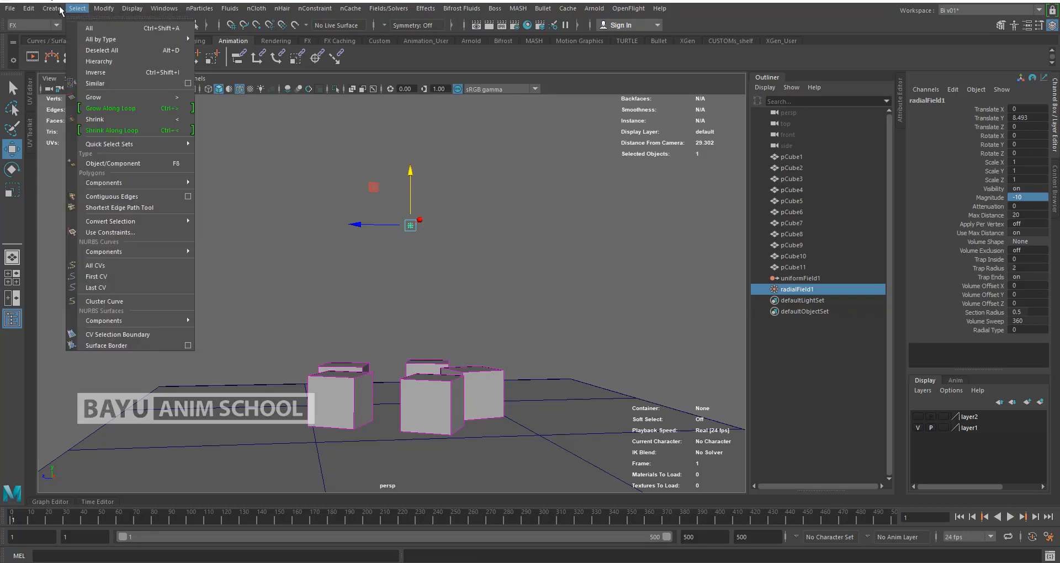
mouse_move(55, 10)
mouse_move(81, 47)
left_click(213, 57)
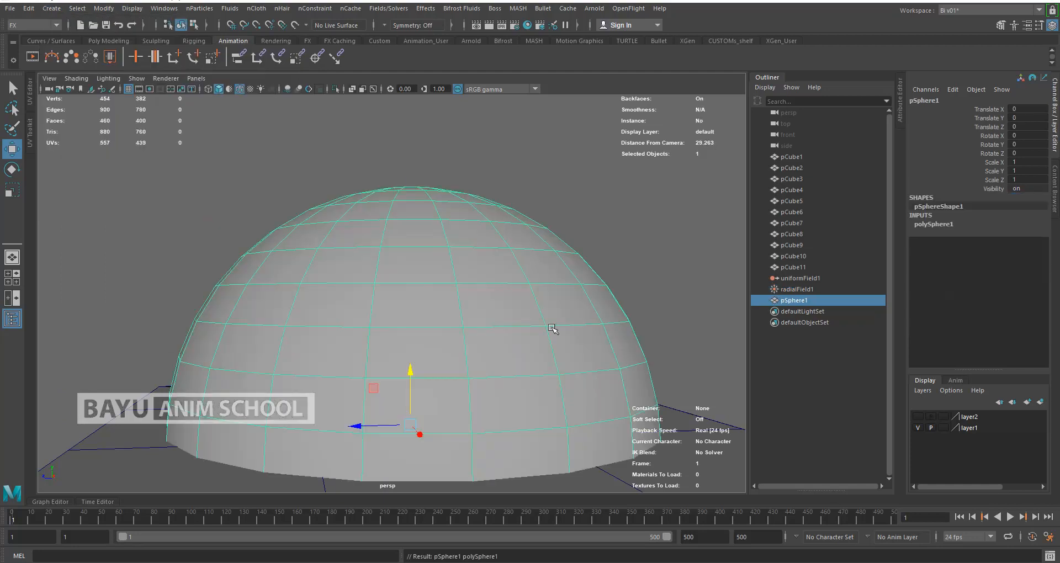
left_click(940, 225)
left_click(1030, 233)
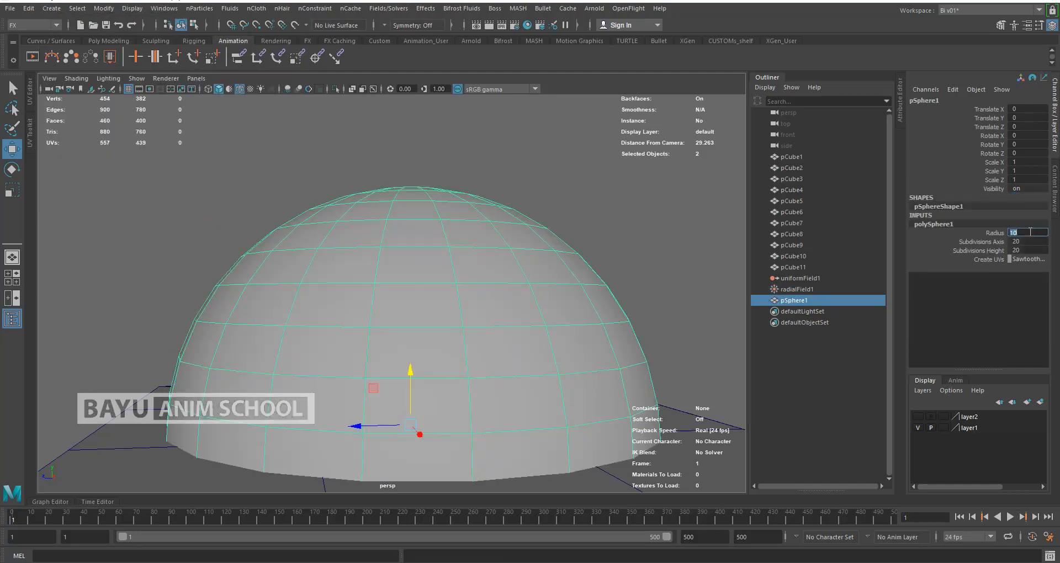
type("3")
key("Return")
Raise the sphere to about Translate Y 8.46 so it surrounds the Radial field, using wireframe display to align it.
left_click_drag(411, 372, 395, 164)
key("4")
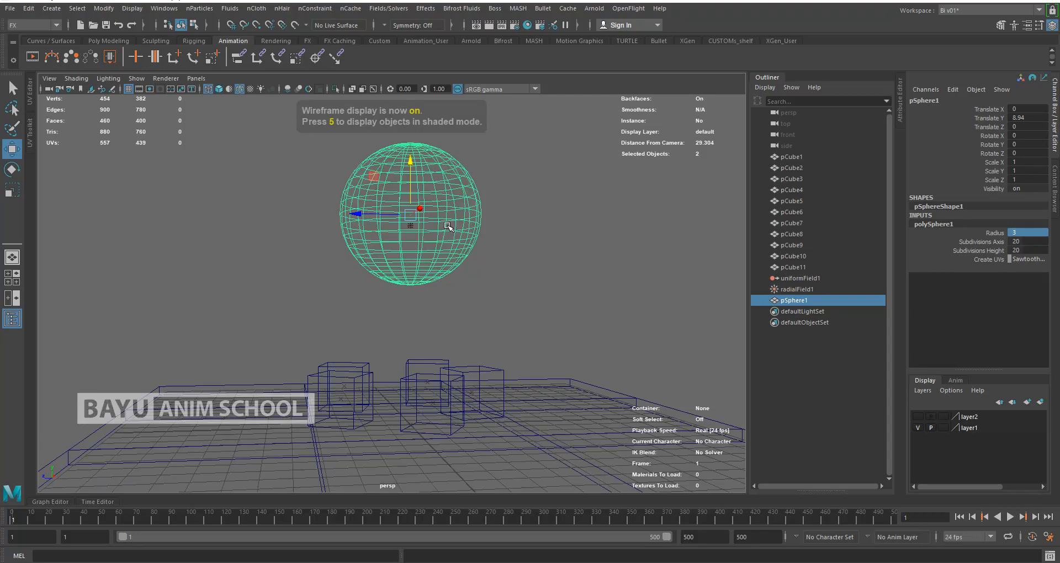
left_click_drag(464, 253, 457, 265, "alt")
left_click_drag(413, 177, 413, 189)
Set the sphere's Radius to 2, Subdivisions Axis to 10 and Subdivisions Height to 8.
double_click(1036, 233)
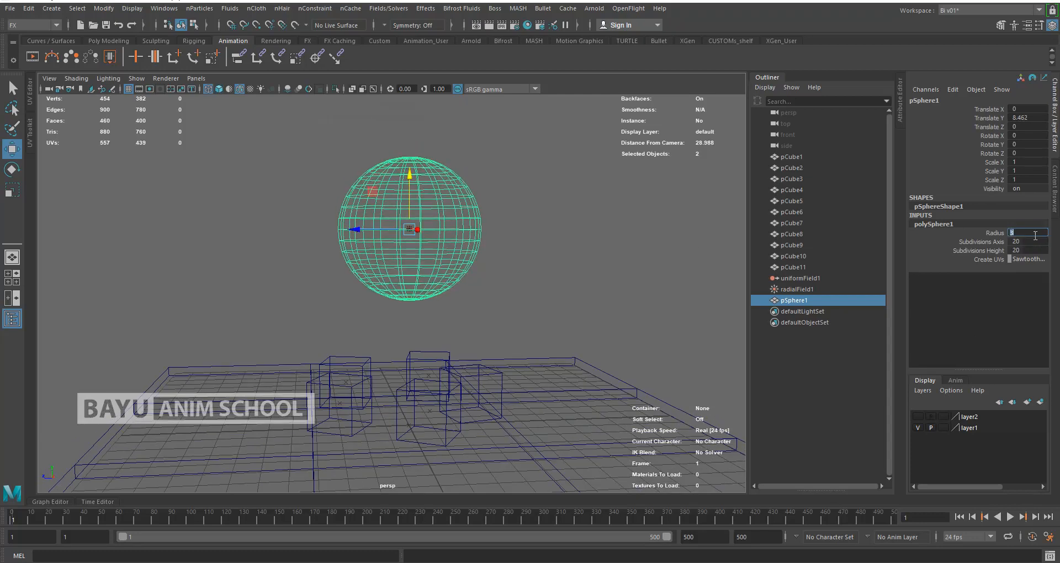
type("2")
key("Tab")
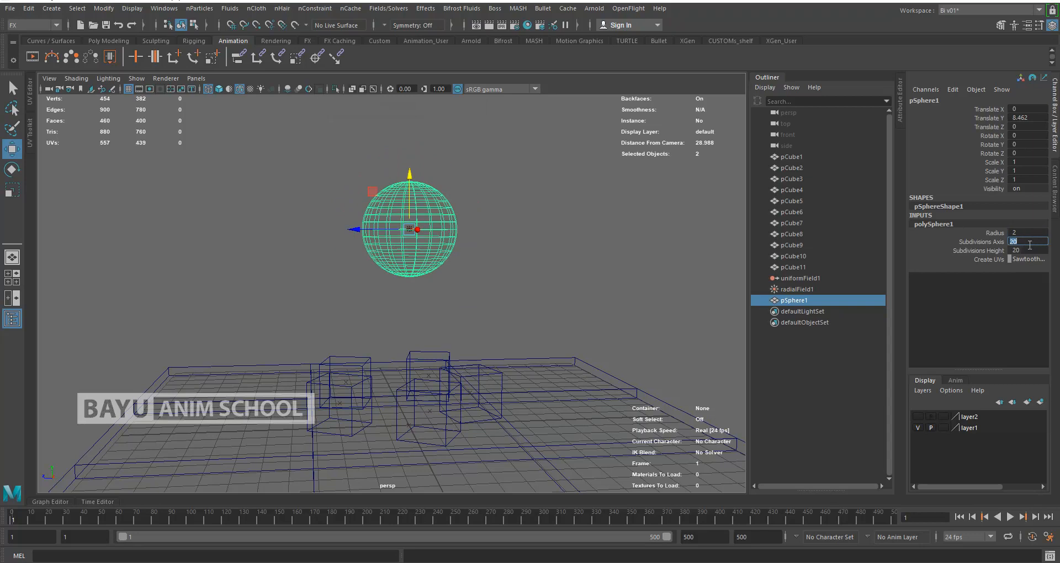
key("Return")
double_click(1028, 249)
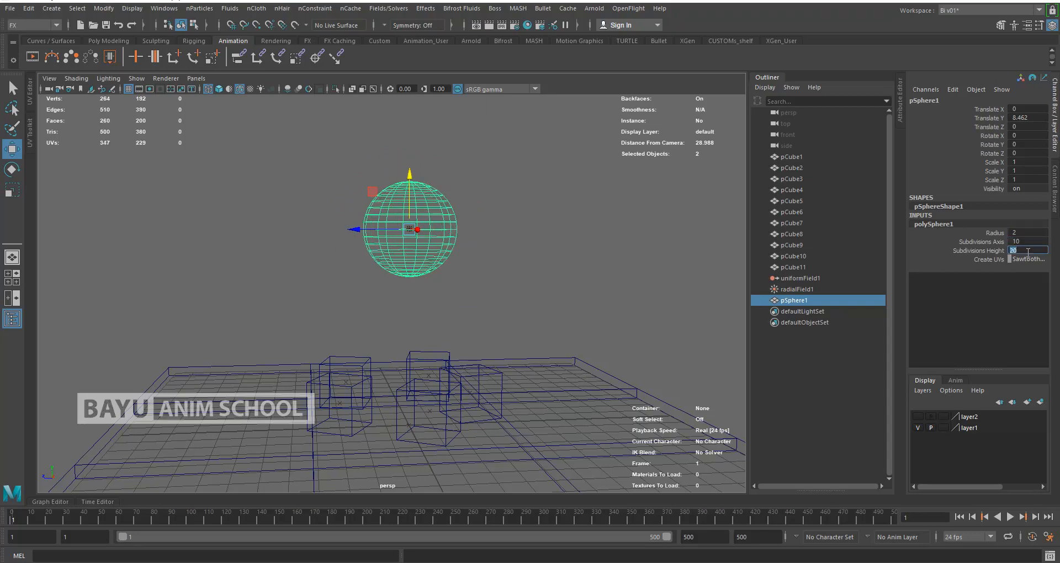
key("Return")
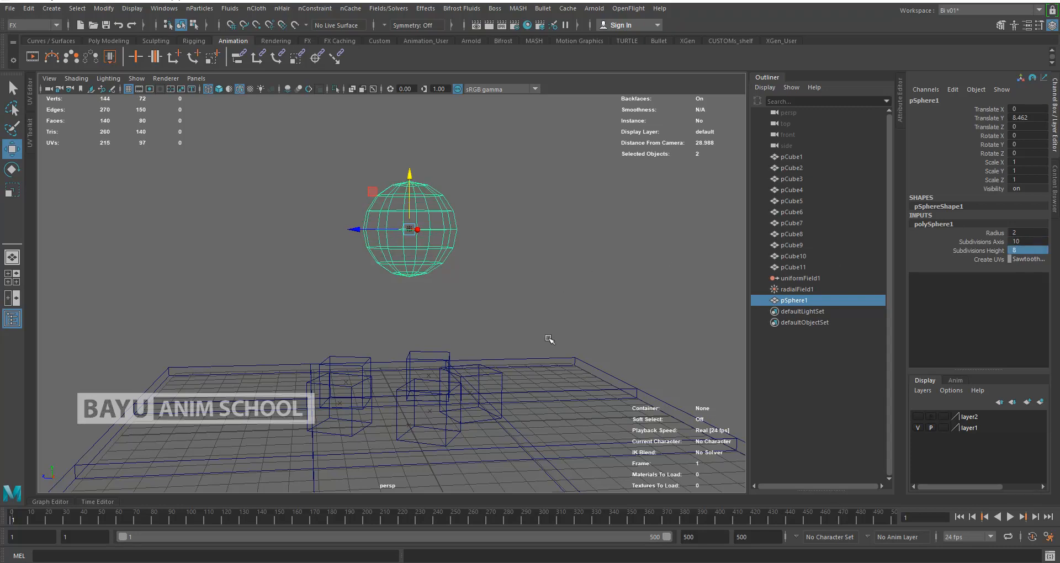
Select radialField1 and the sphere together, and parent the field to the sphere.
mouse_move(394, 339)
left_mouse_down("alt")
mouse_move(419, 335)
mouse_move(409, 334)
left_mouse_up("alt")
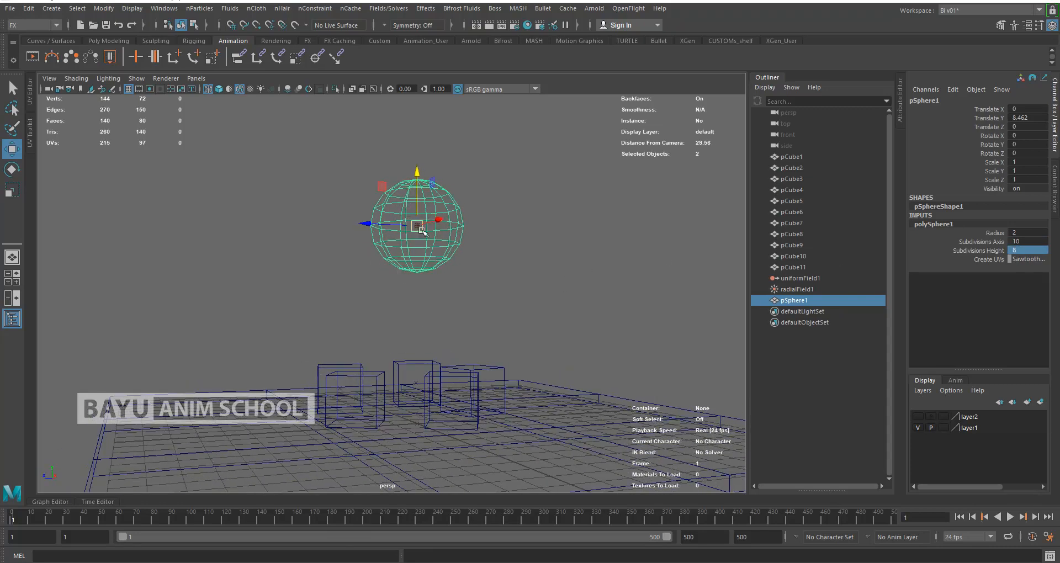
left_click_drag(485, 203, 457, 301)
left_click_drag(397, 262, 474, 294, "shift")
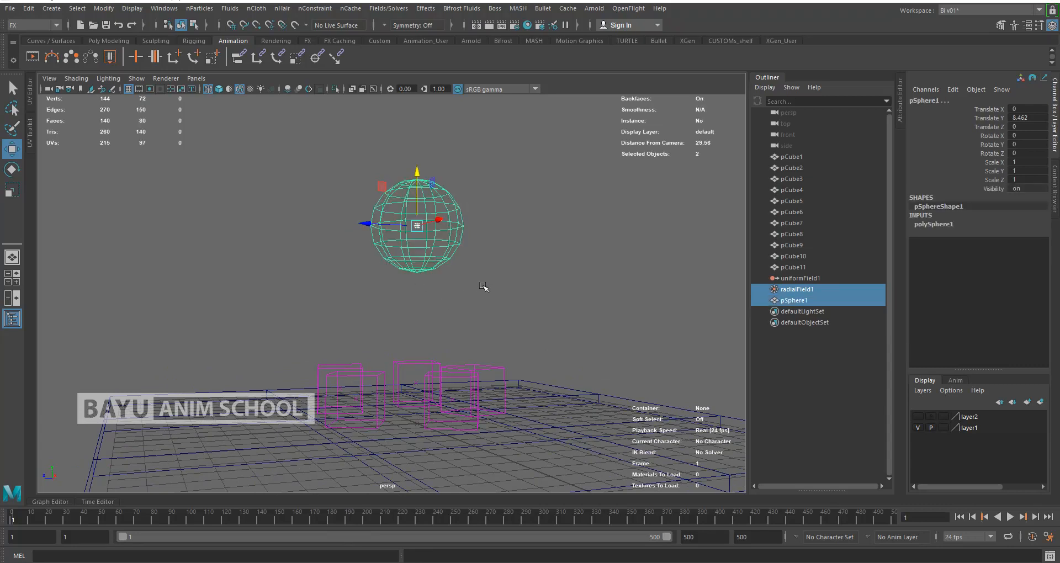
key("p")
Make the sphere a passive rigid body, deselect it, and restore the shaded display.
left_click(437, 274)
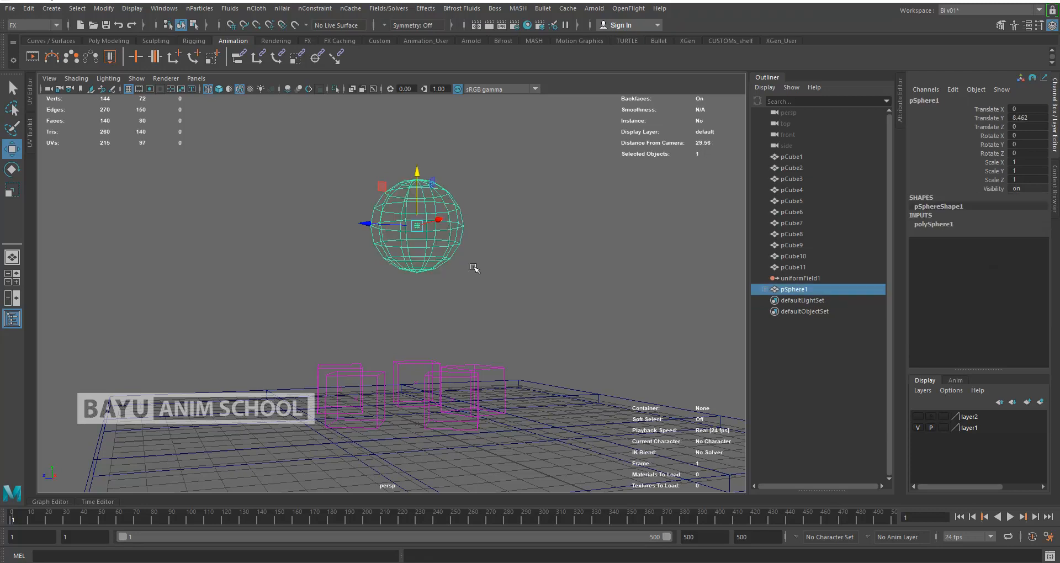
left_click(407, 12)
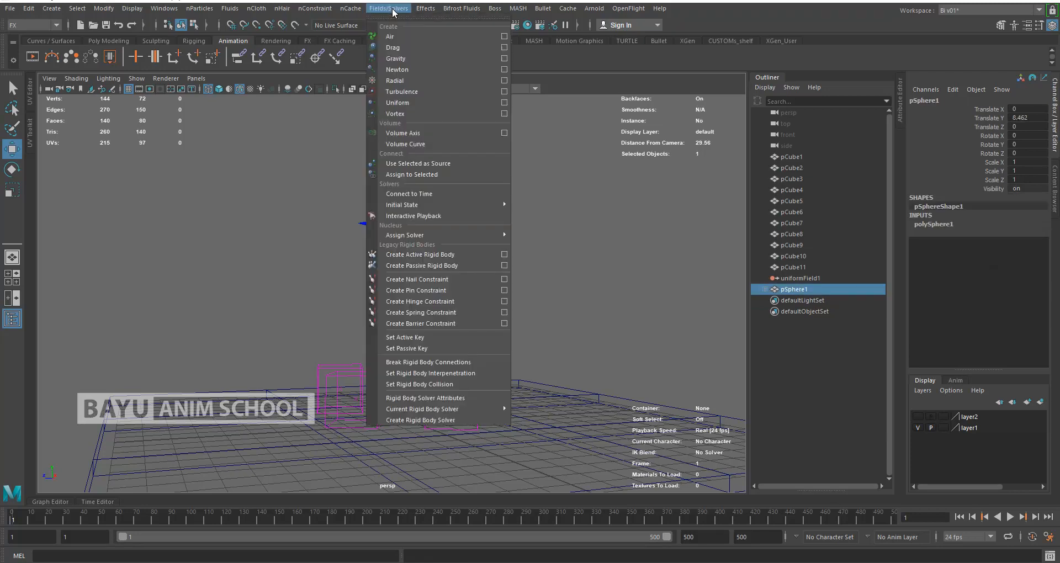
left_click(469, 263)
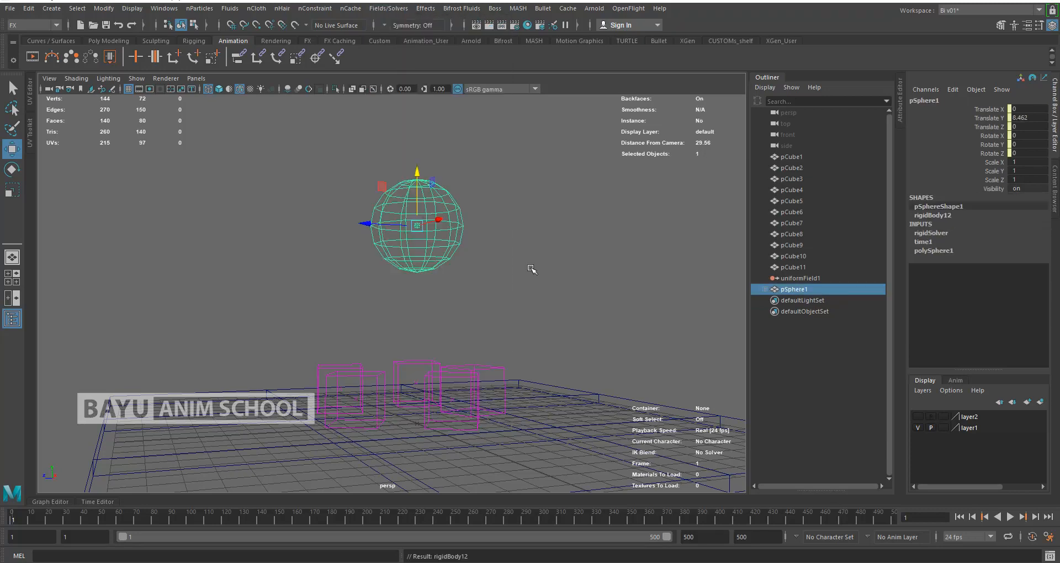
left_click(568, 260)
key("5")
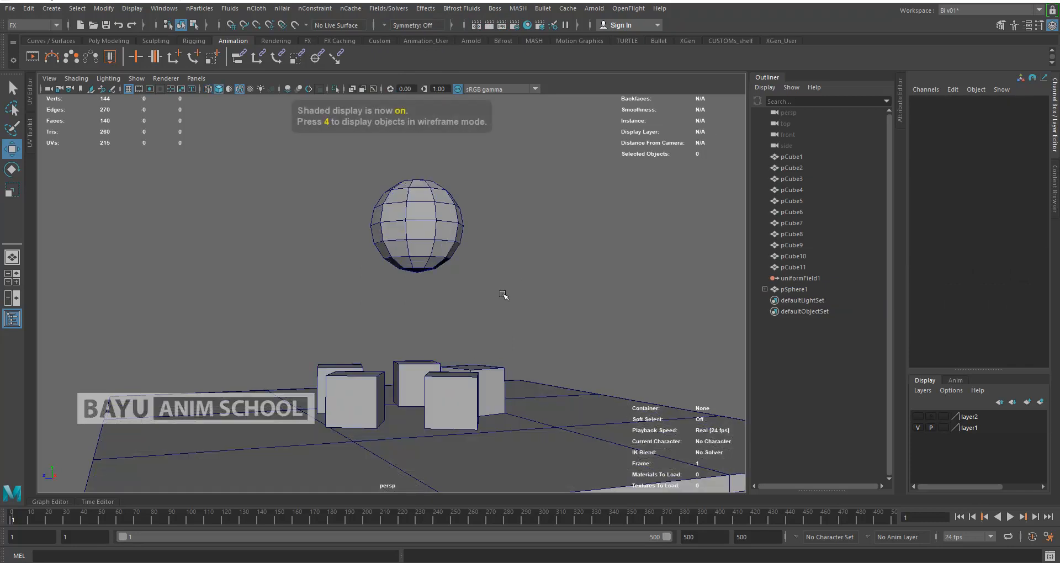
Play the simulation to check how the cubes gather around the passive sphere, and rewind to the first frame.
mouse_move(419, 325)
left_mouse_down("alt")
mouse_move(440, 341)
mouse_move(424, 340)
left_mouse_up("alt")
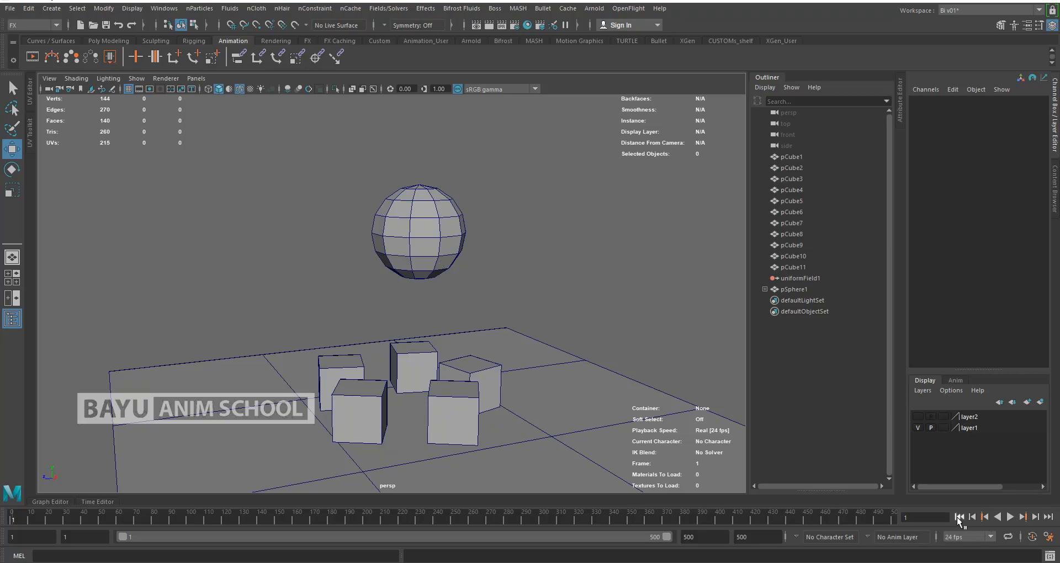
left_click(1009, 517)
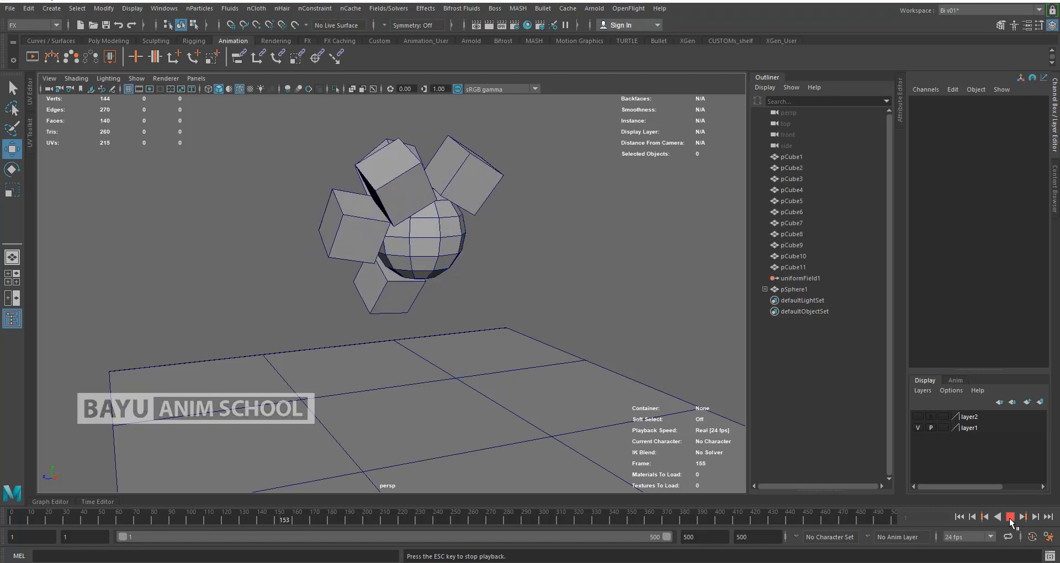
left_click(1010, 519)
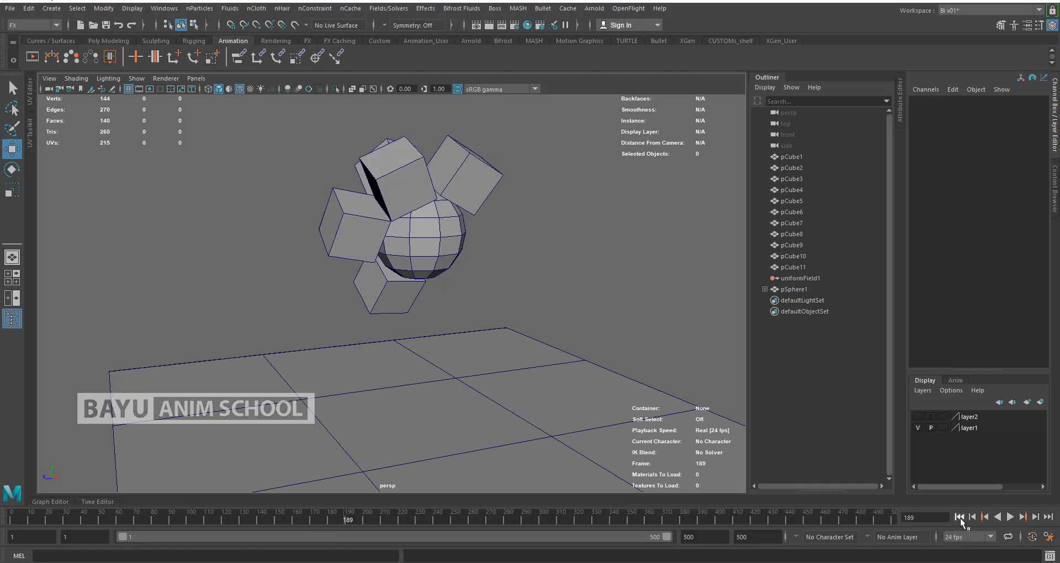
left_click(959, 517)
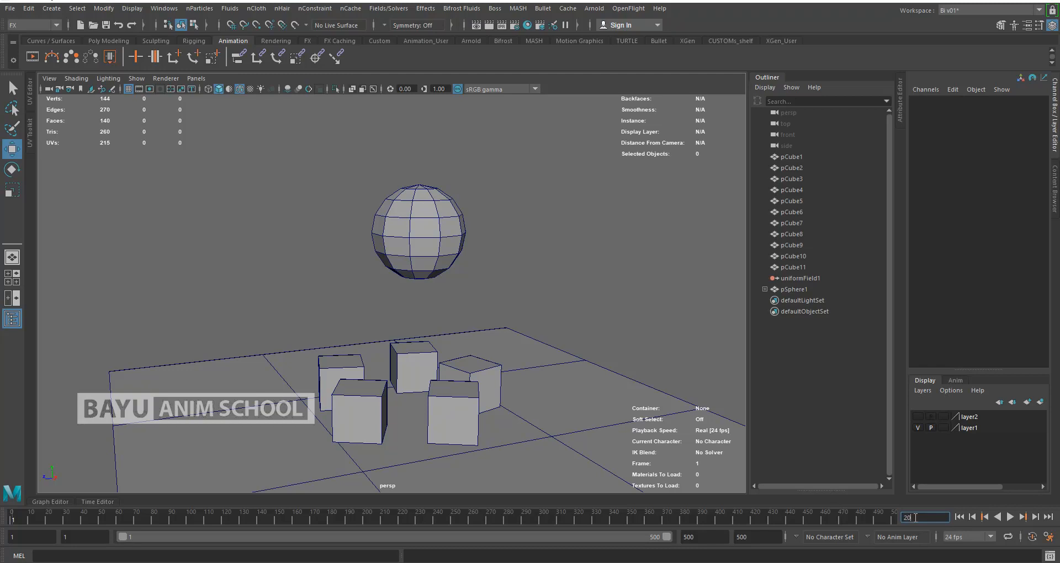
Go to frame 200 and key the sphere's Translate Z at its current position.
key("Return")
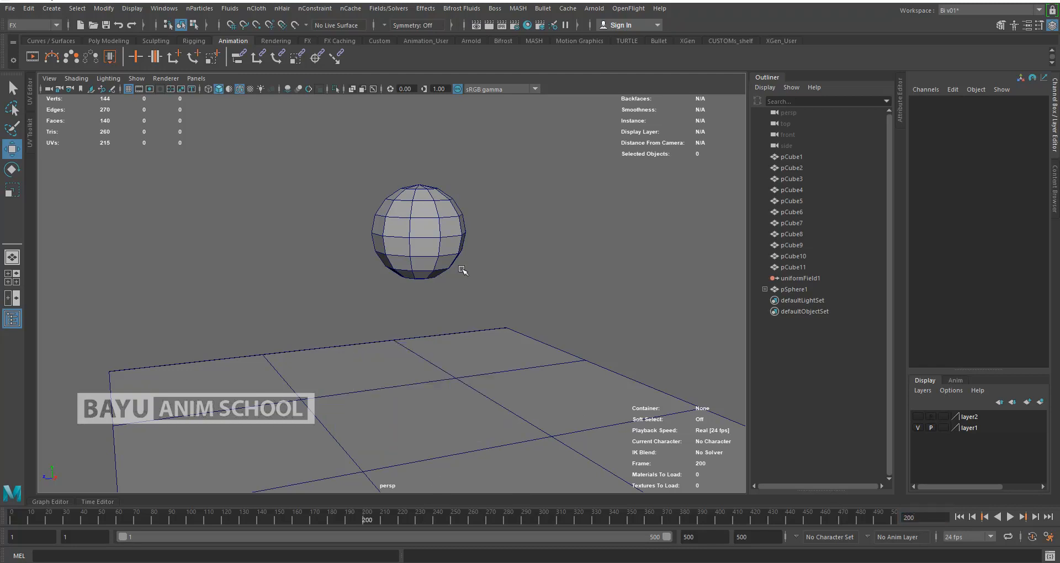
left_click(436, 272)
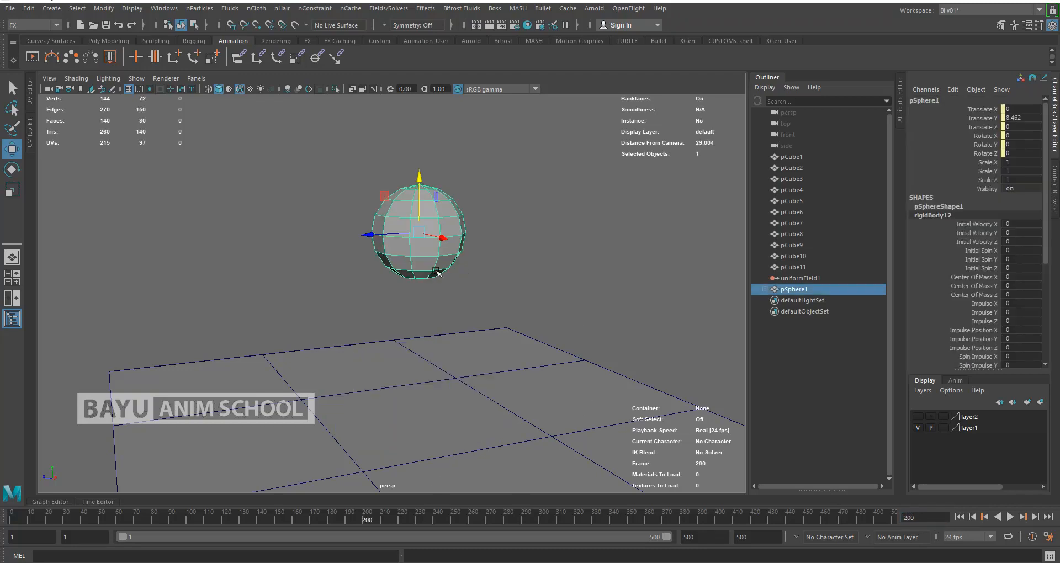
left_click(981, 127)
right_click(981, 131)
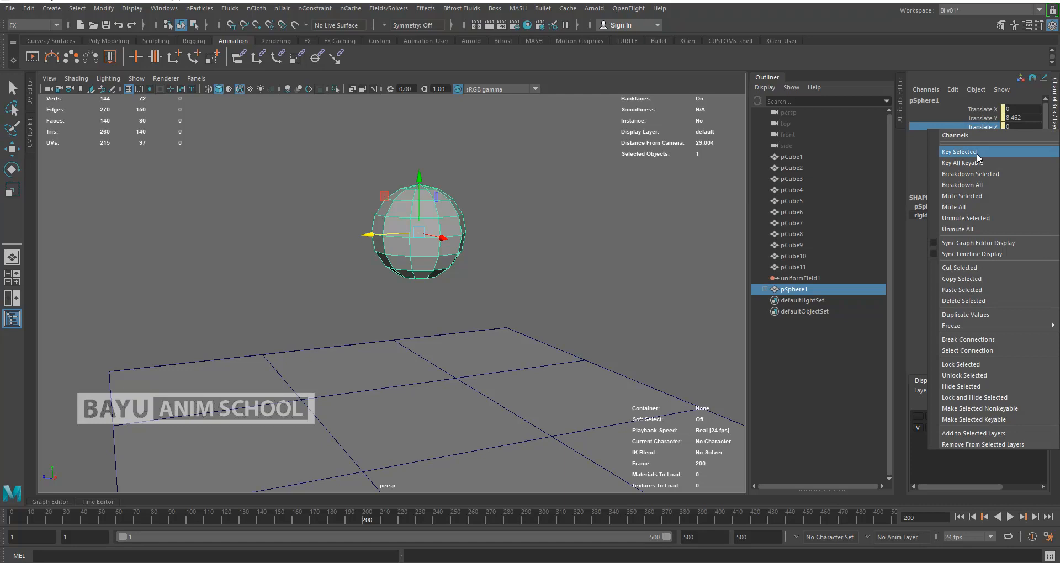
left_click(972, 152)
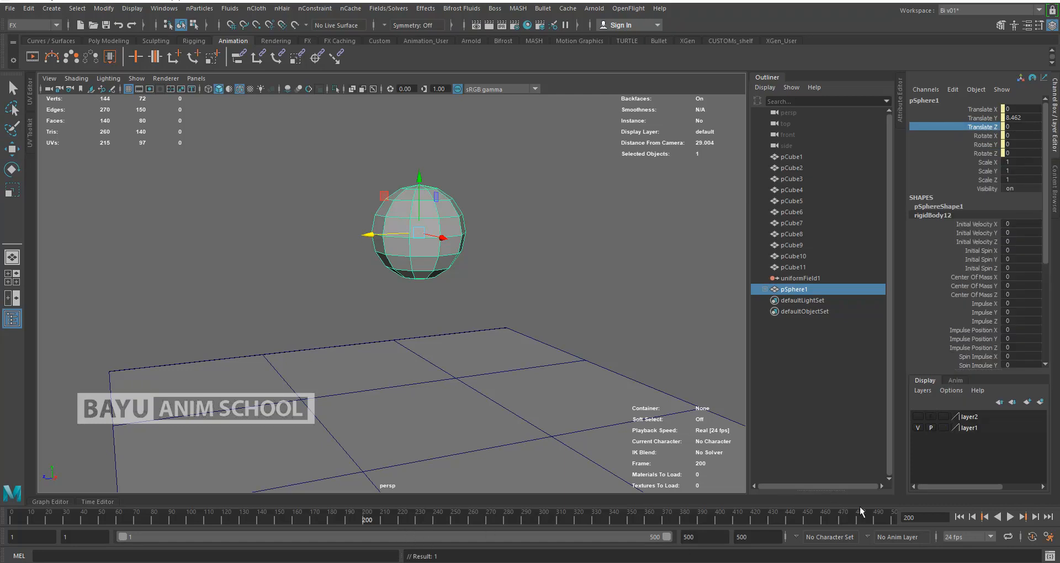
At frame 250, move the sphere to Translate Z 10 and key that channel.
left_click(922, 517)
type("250")
key("Return")
middle_click_drag(289, 248, 127, 259)
double_click(1029, 126)
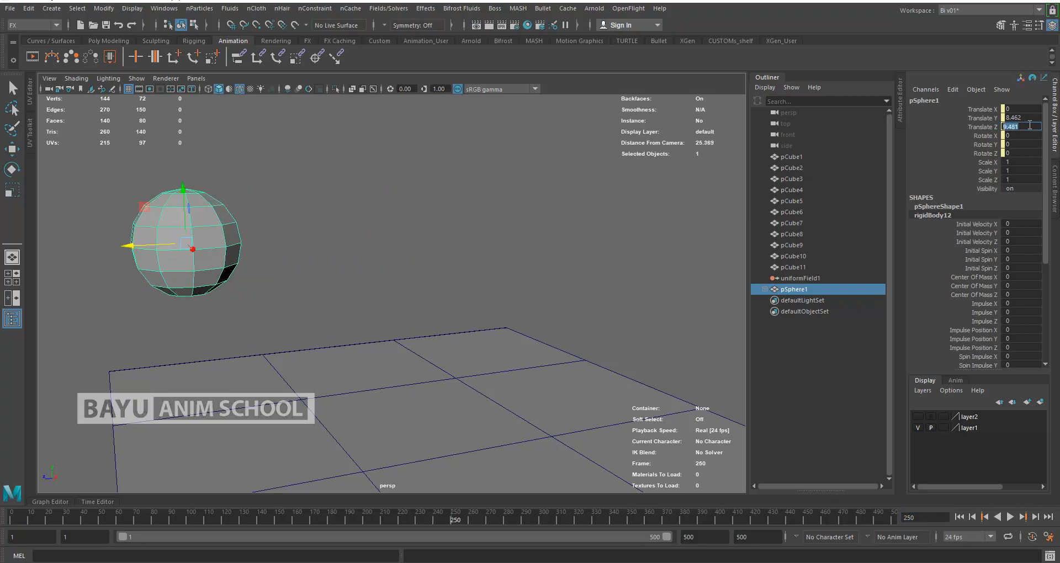
key("Return")
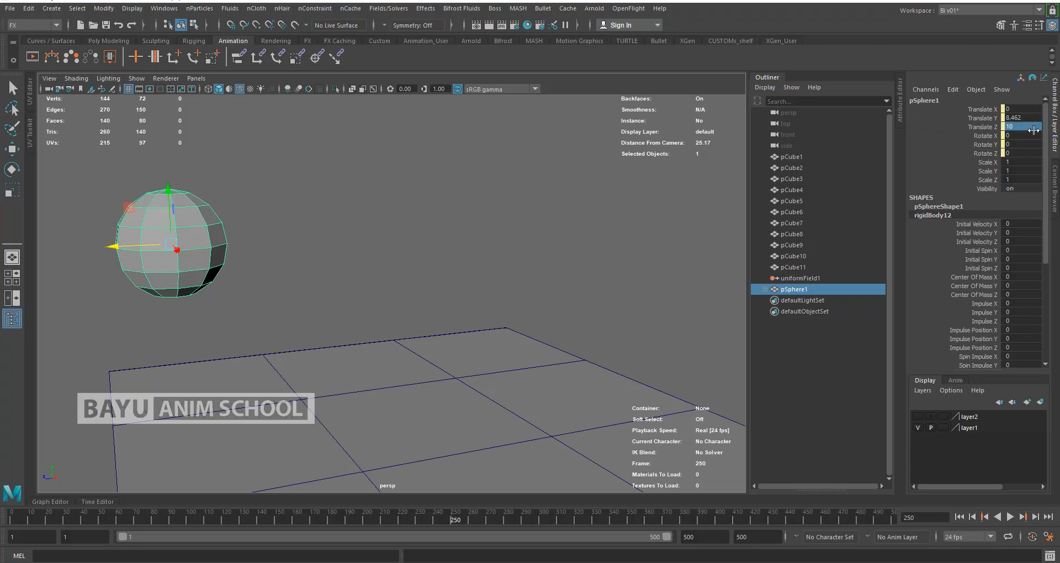
left_click(982, 128)
right_click(981, 128)
left_click(977, 149)
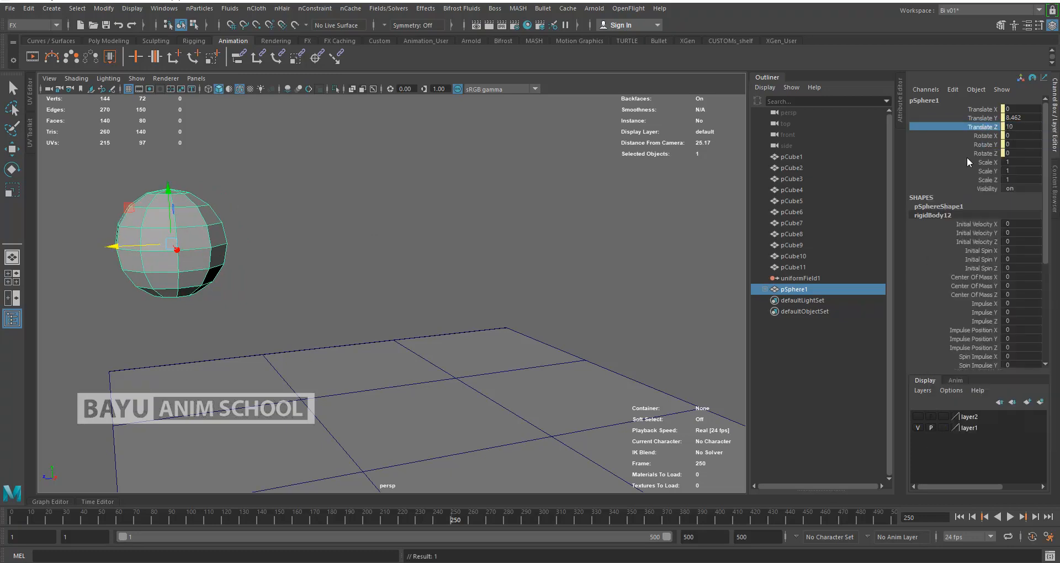
Deselect the sphere and play the simulation from the first frame to check how the cubes follow its movement, then rewind.
scroll(512, 337, "down", 2)
left_click_drag(478, 386, 453, 363, "alt")
left_click(958, 516)
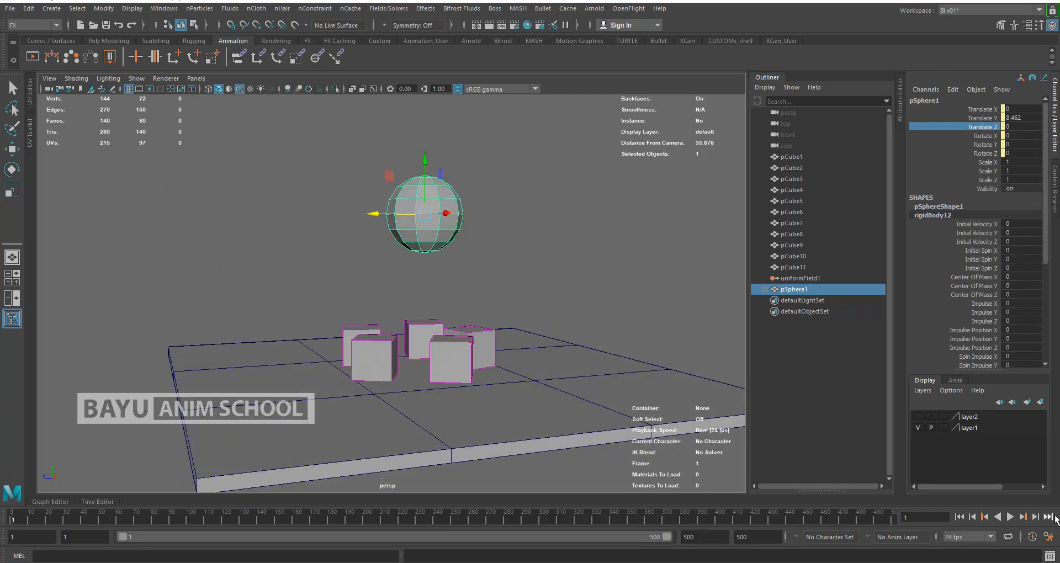
left_click(662, 311)
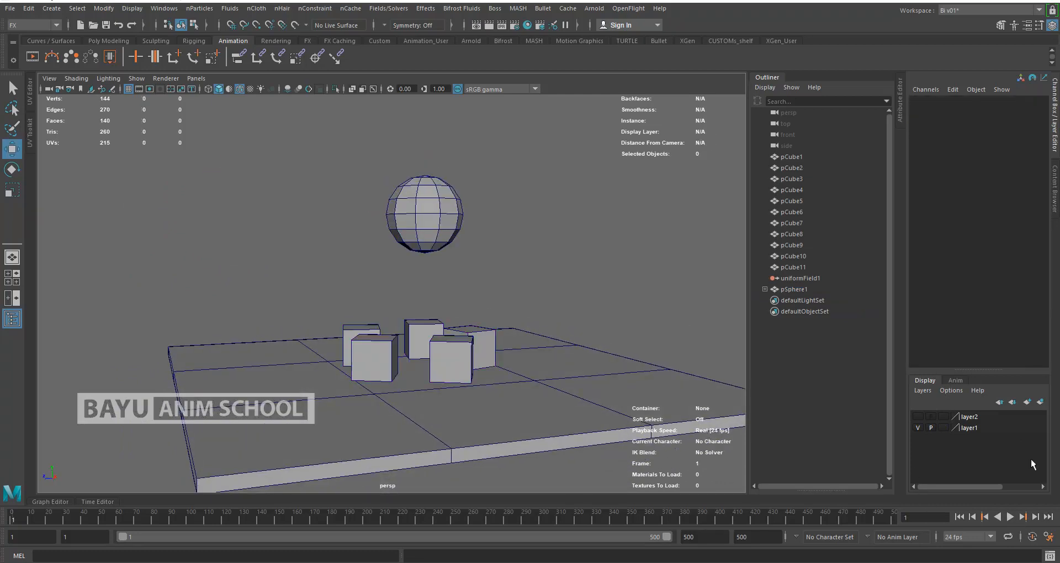
left_click(1009, 516)
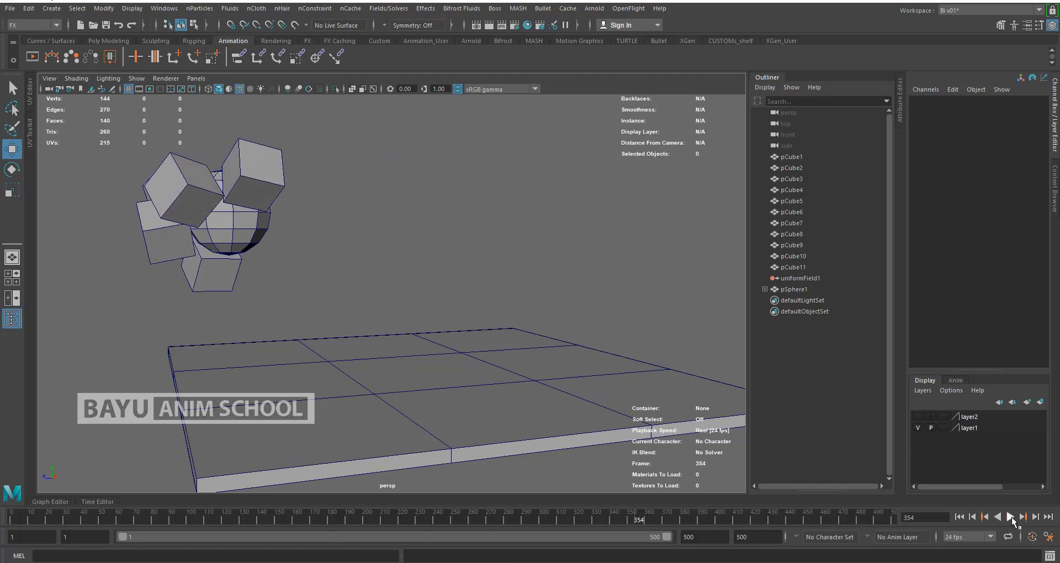
left_click(1009, 516)
left_click(959, 516)
Go to frame 250 and key the sphere's Scale X, Y and Z at 1.
left_click(927, 518)
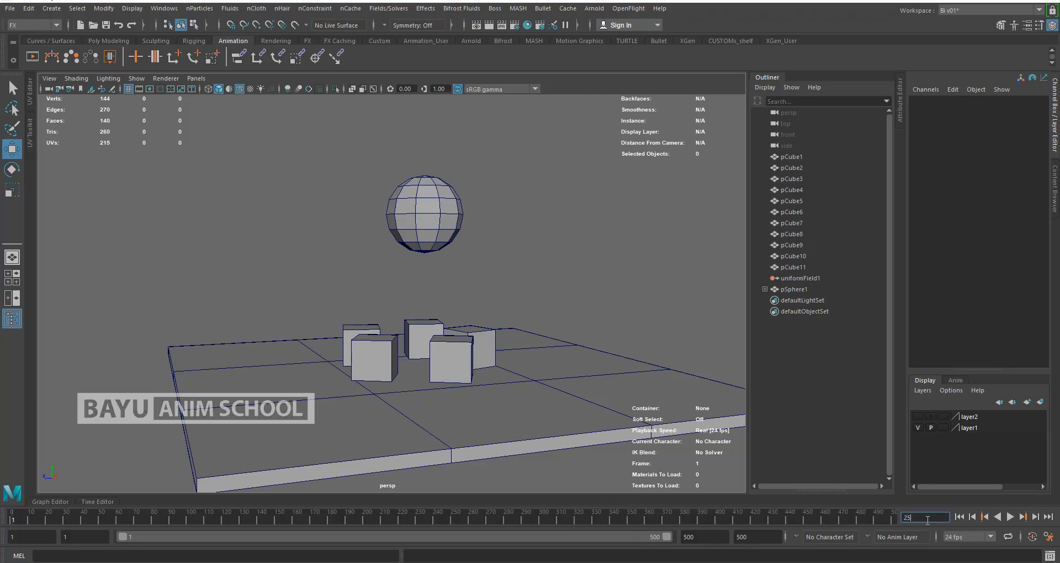
key("Return")
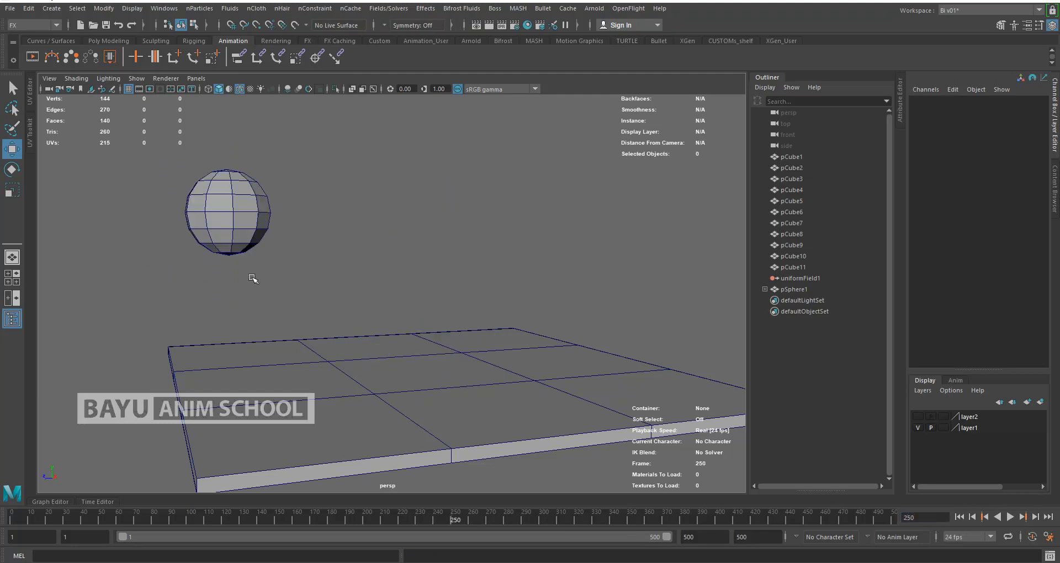
left_click(231, 251)
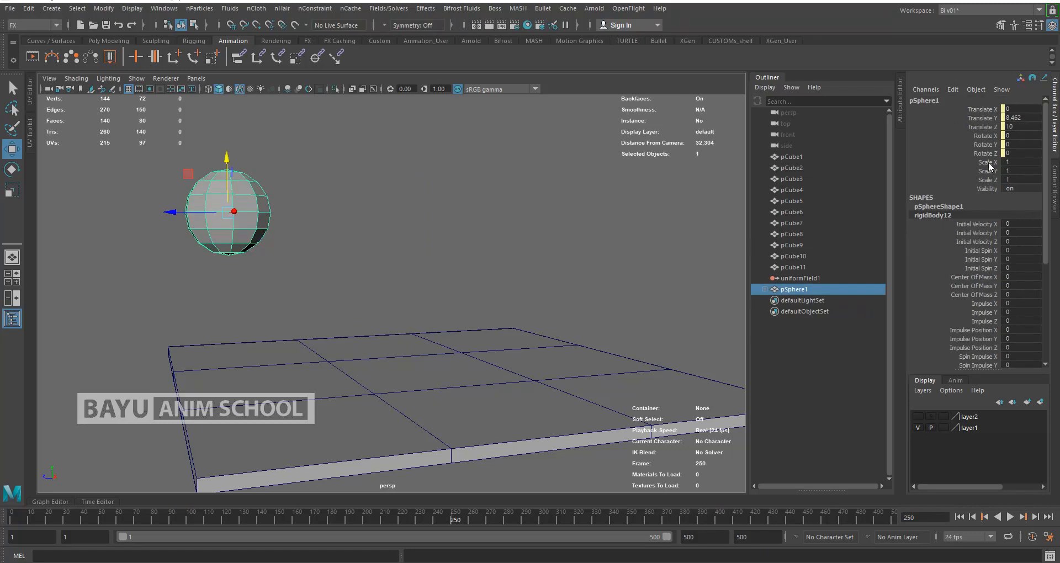
left_click_drag(989, 162, 992, 182)
right_click(988, 181)
left_click(961, 197)
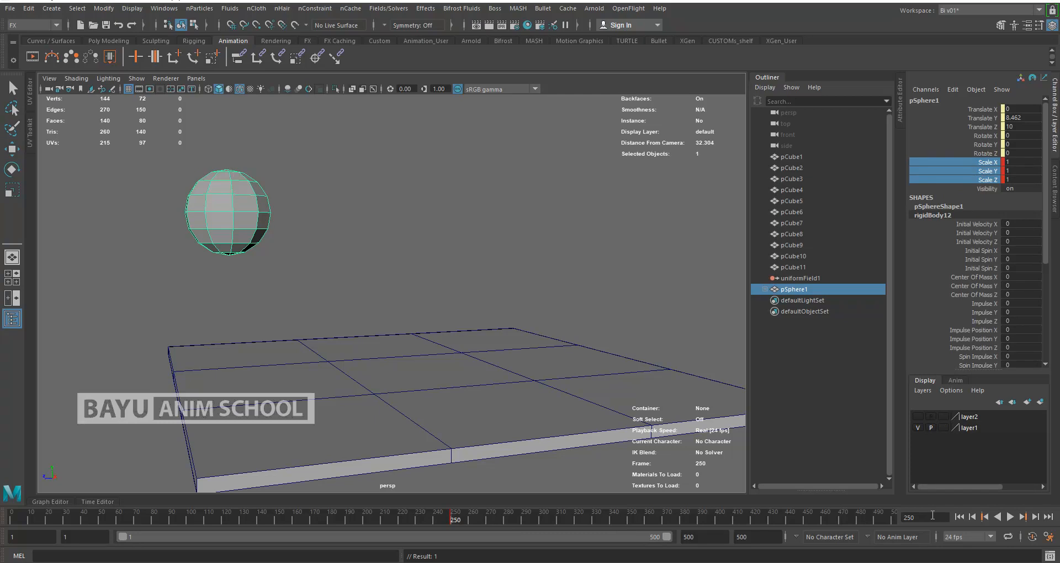
At frame 270, enlarge the sphere uniformly to about twice its original size and key its Scale X, Y and Z.
double_click(929, 518)
key("Return")
left_click_drag(1012, 163, 1018, 177)
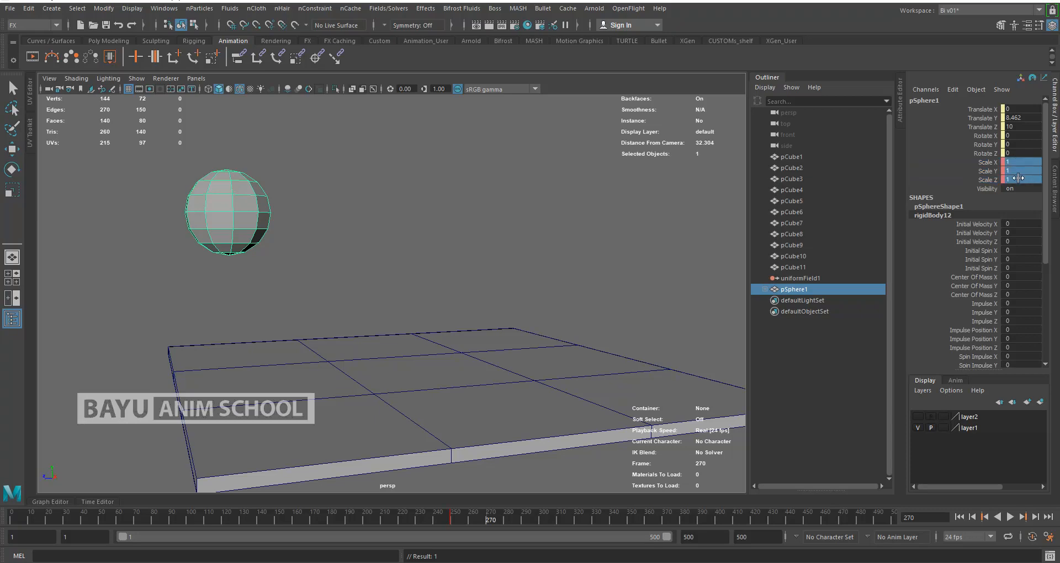
left_click(1017, 178)
key("Return")
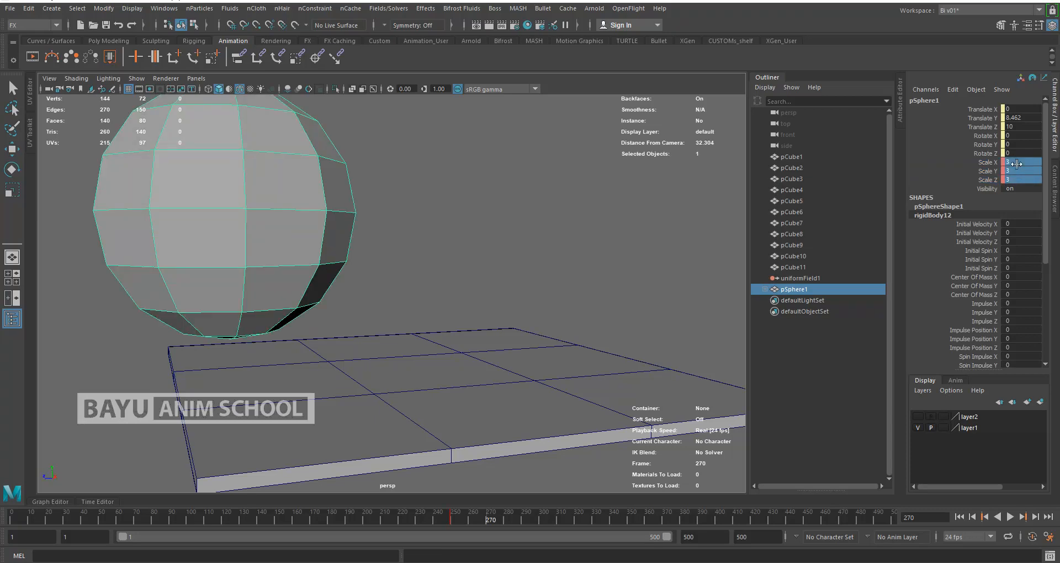
left_click(1016, 178)
key("Tab")
left_click_drag(990, 165, 990, 180)
right_click(990, 180)
left_click(985, 204)
Play the simulation from the first frame to check how the cubes react to the growing sphere, and rewind it.
left_click(960, 516)
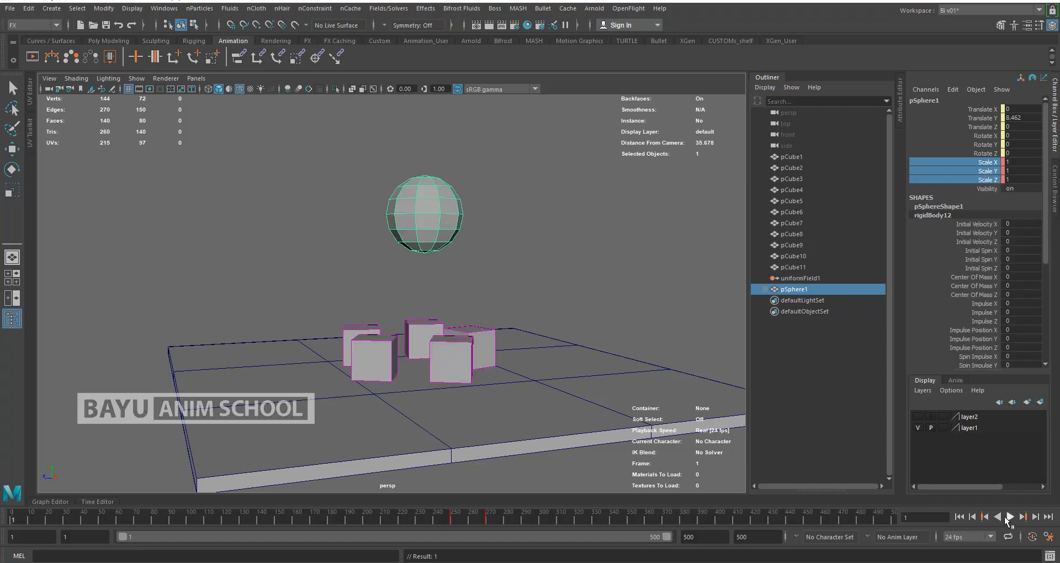
left_click(1010, 517)
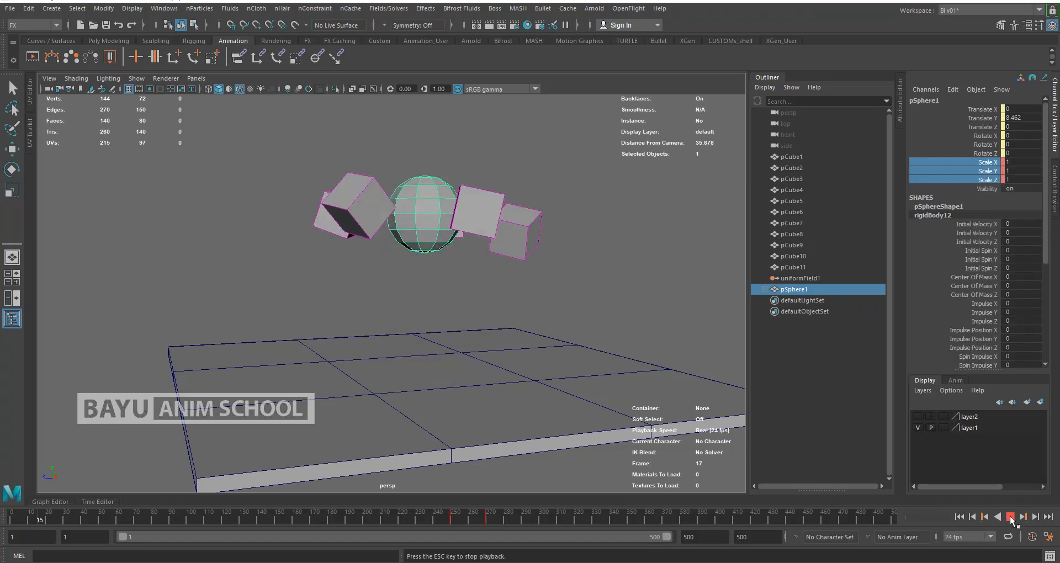
left_click(670, 323)
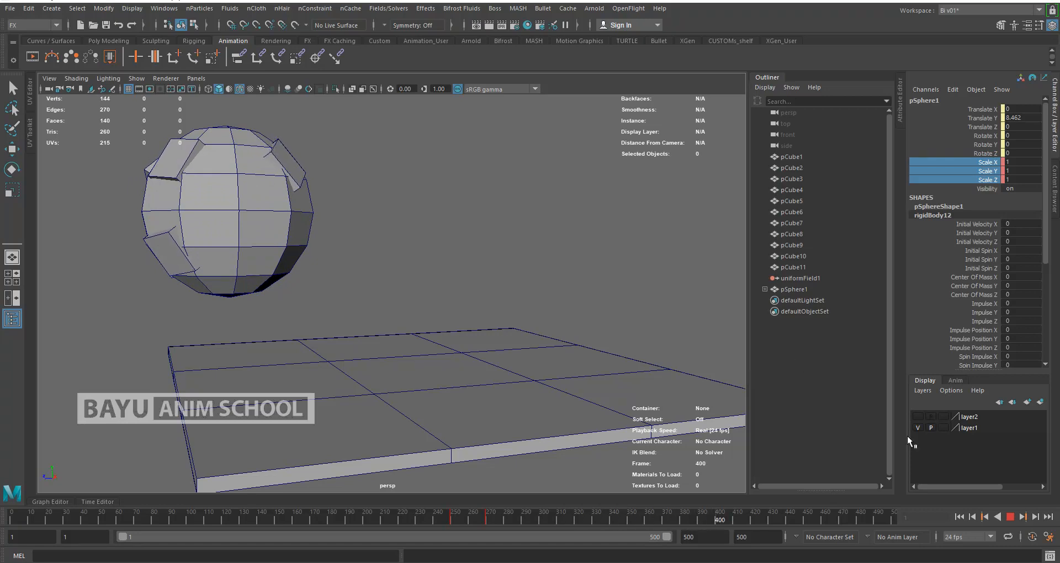
left_click(1010, 517)
key("w")
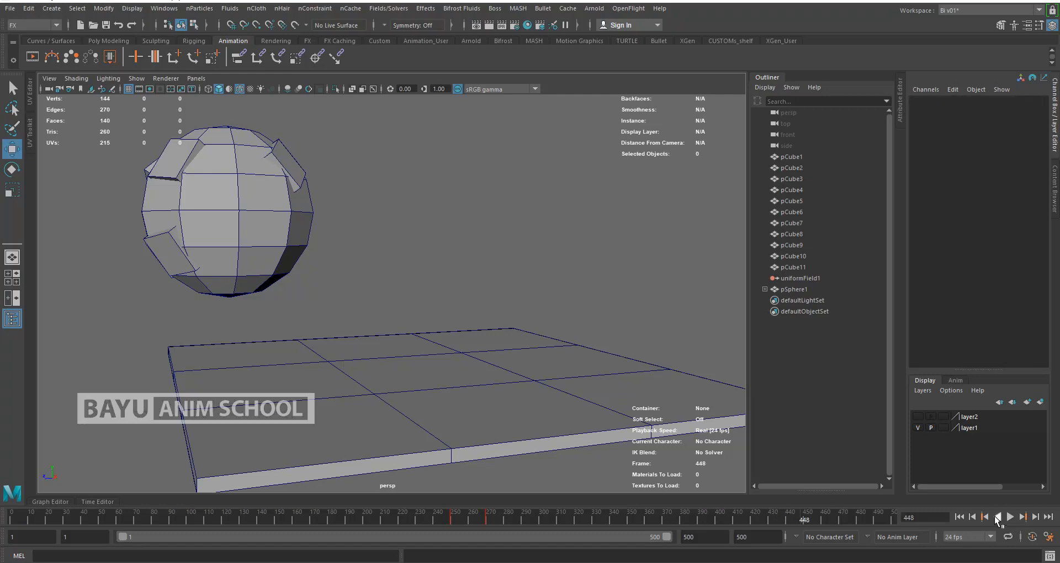
left_click(960, 517)
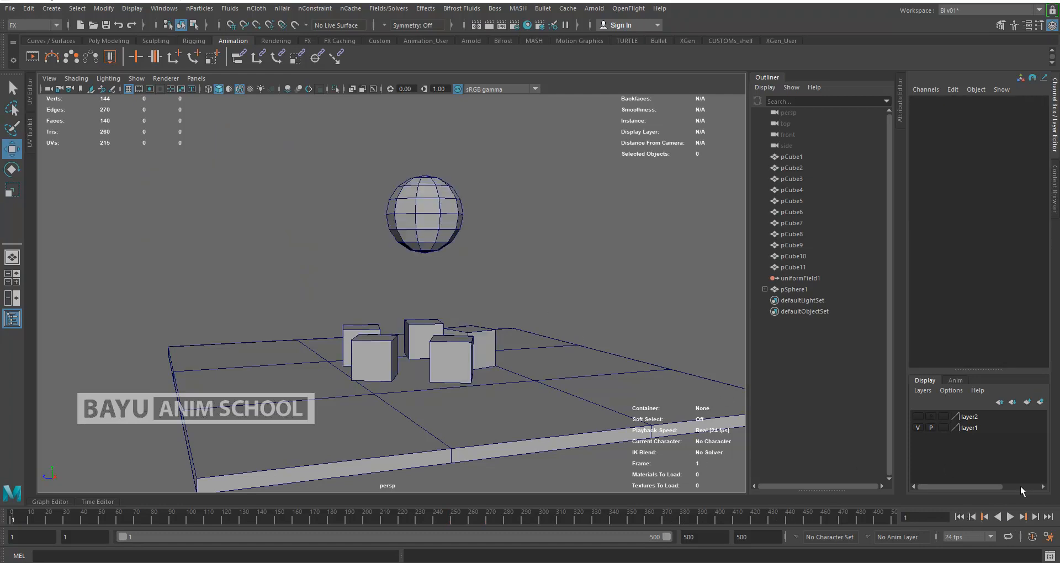
Play the simulation to about frame 67, select the sphere and examine its rigid body attributes.
left_click(1009, 518)
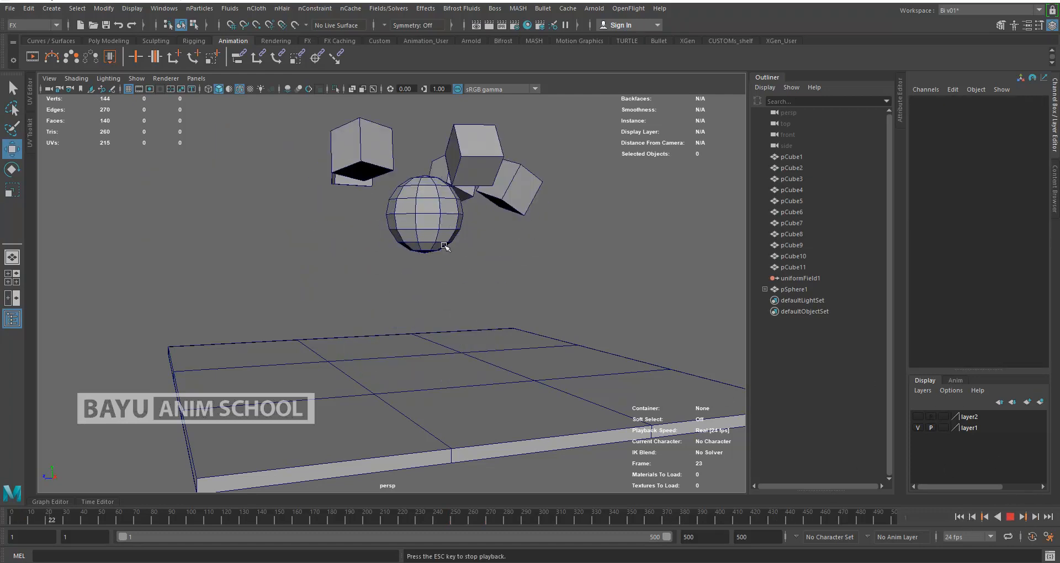
left_click(1010, 517)
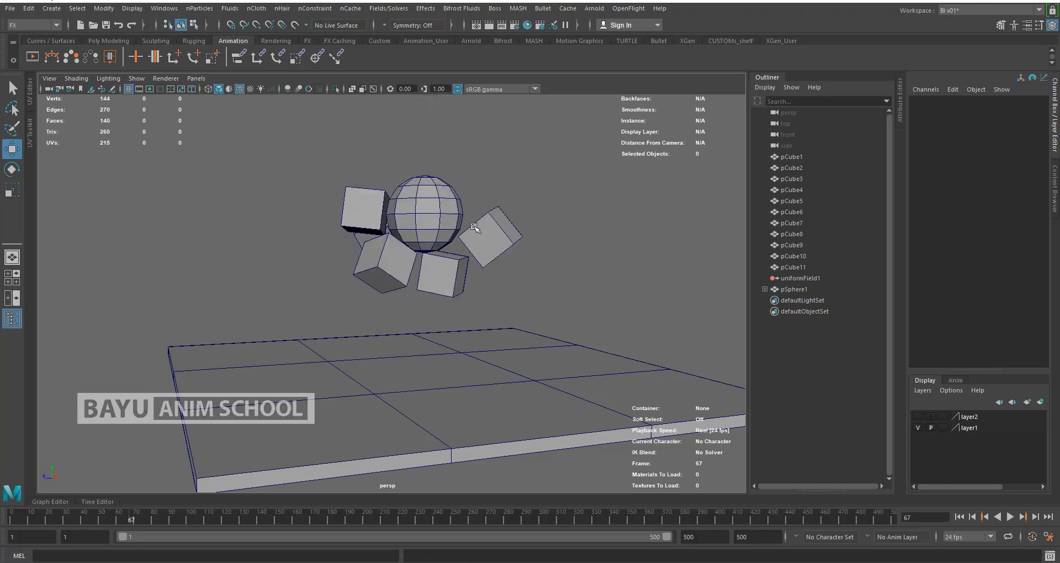
left_click(452, 207)
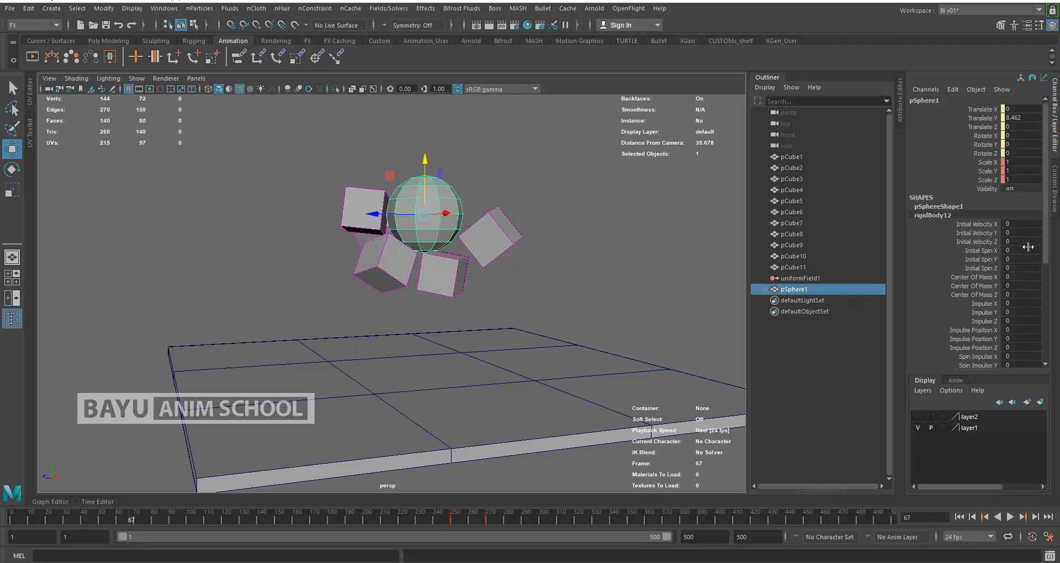
left_click(939, 207)
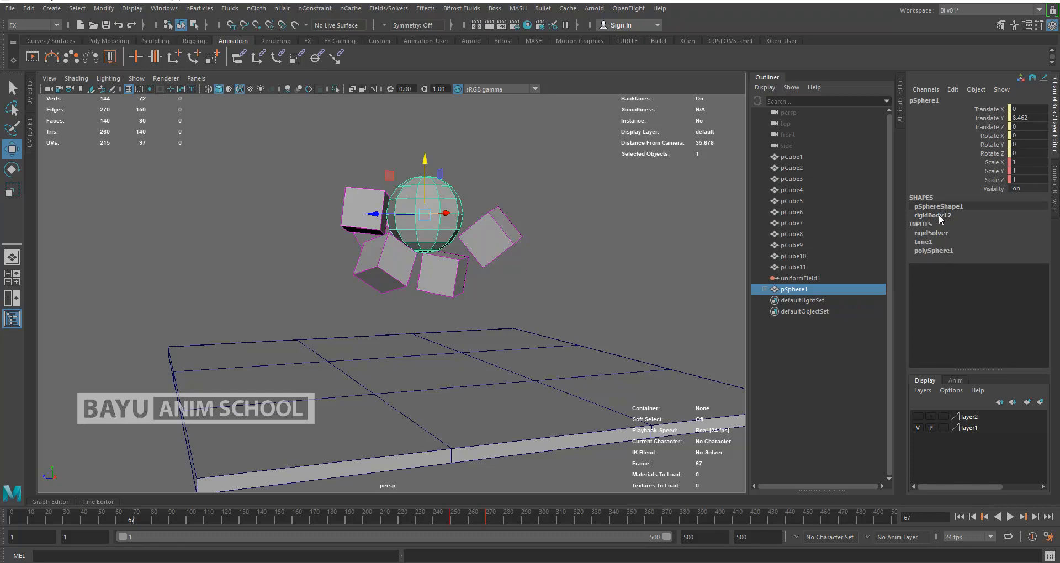
left_click(938, 214)
scroll(965, 297, "down", 5)
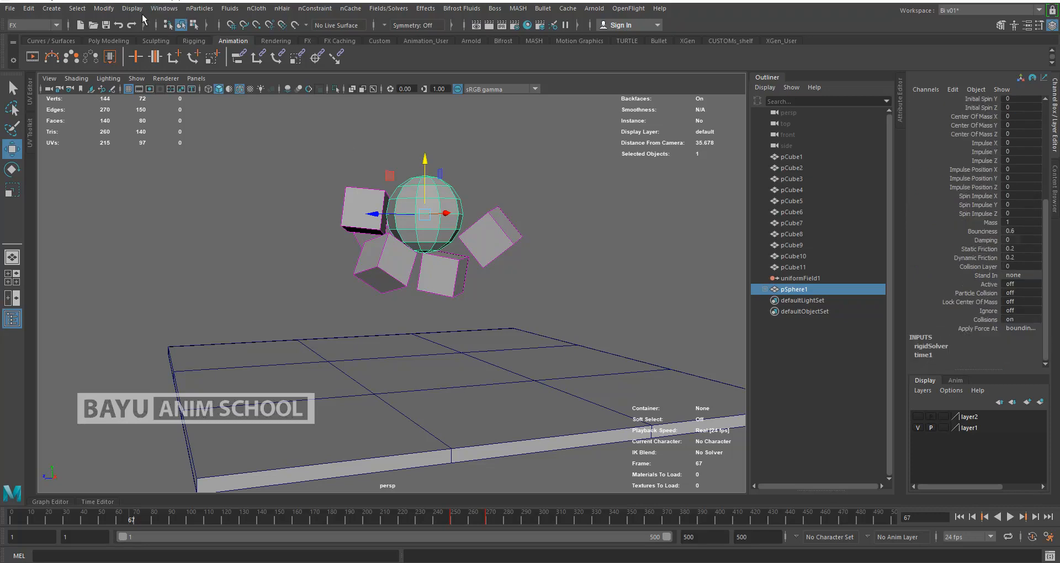
Smooth the sphere's mesh with 2 divisions and deselect it.
left_click(34, 25)
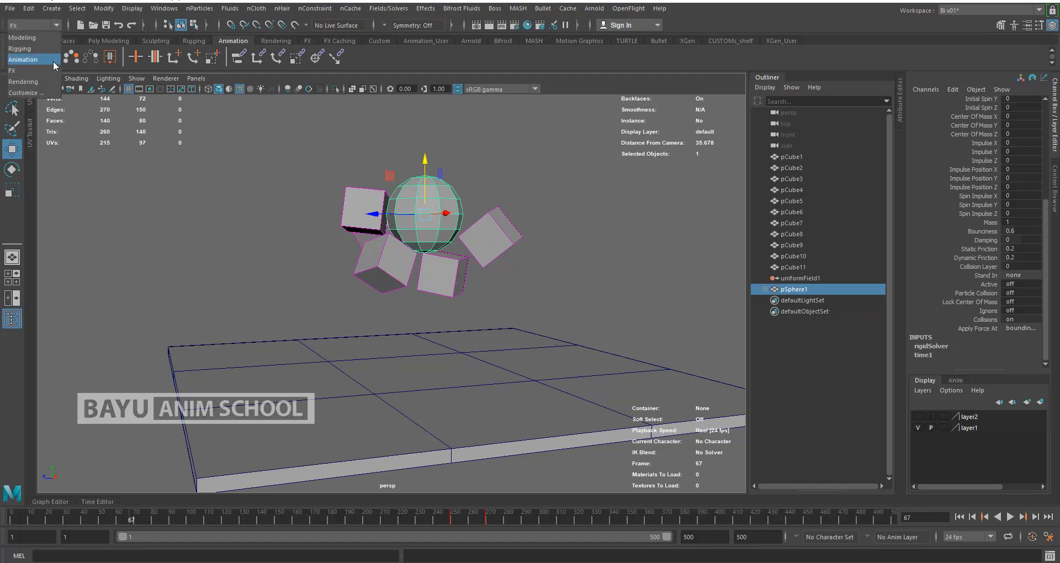
left_click(39, 37)
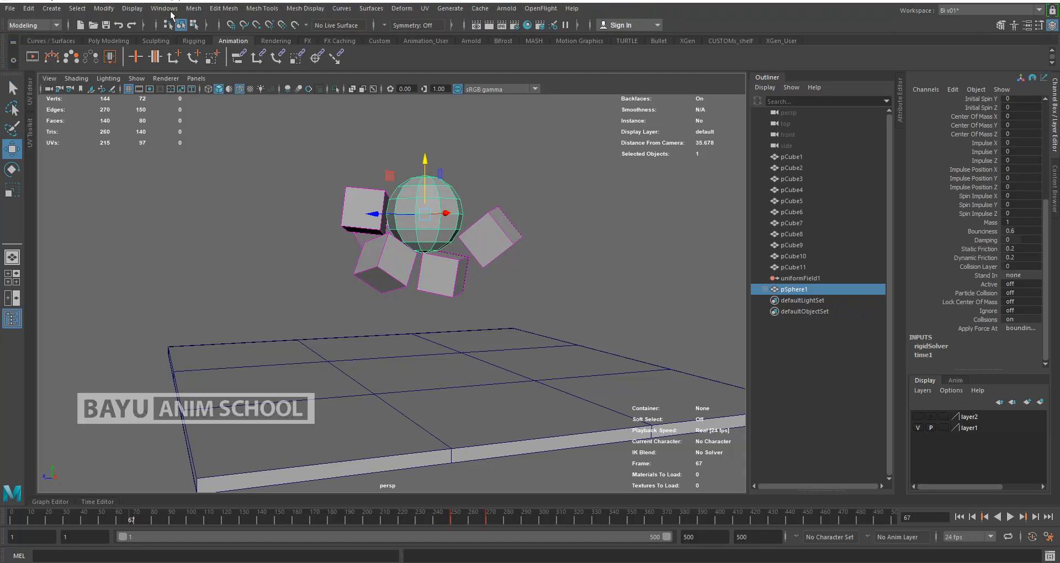
left_click(193, 8)
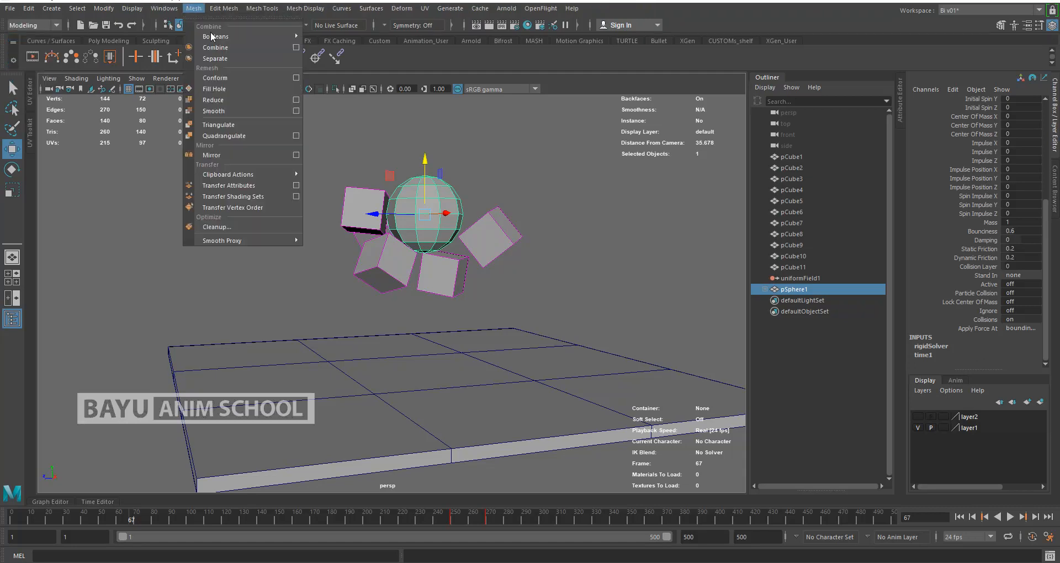
left_click(234, 113)
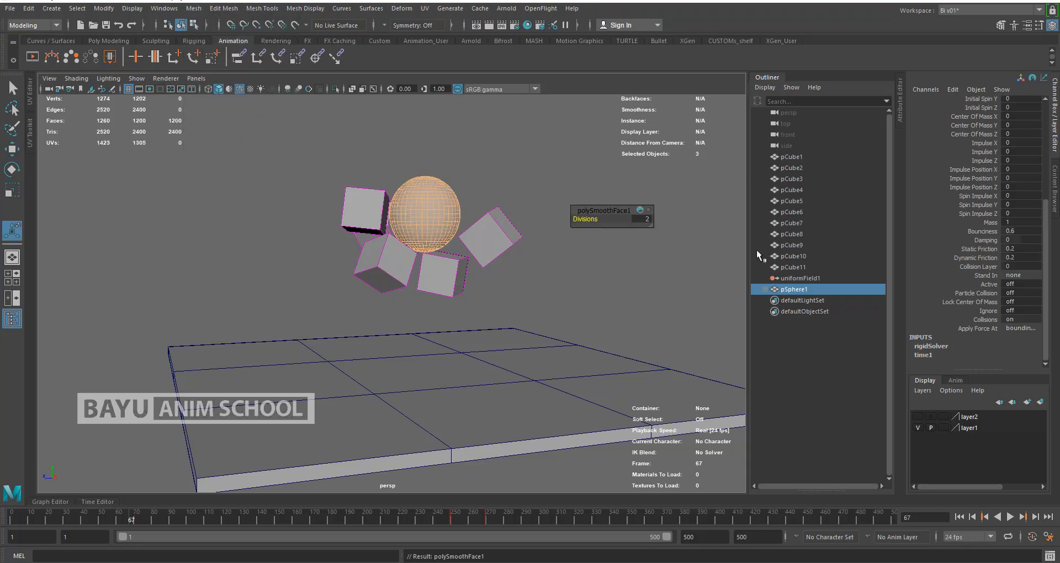
left_click(739, 325)
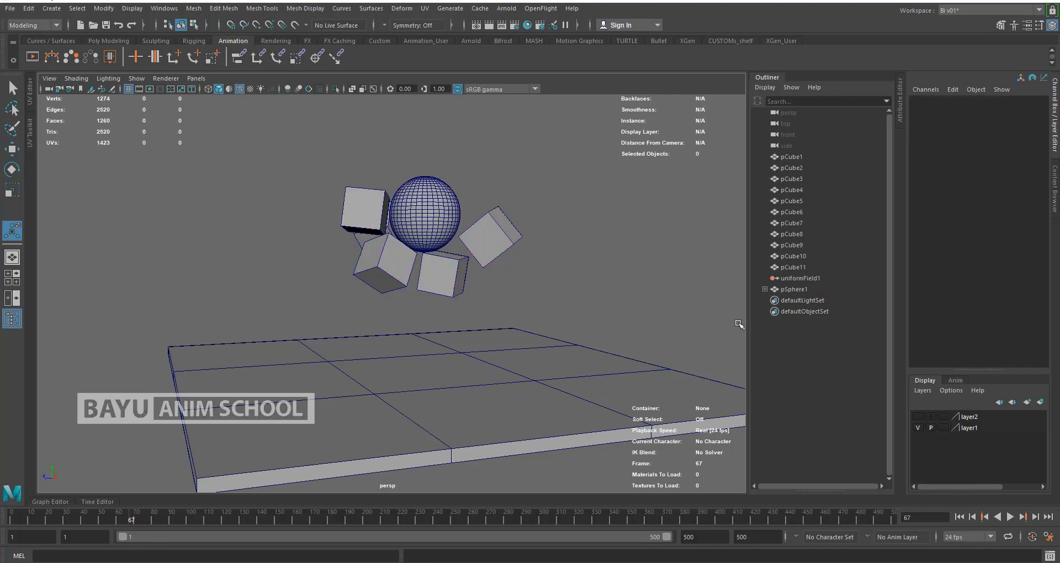
Play the simulation from the first frame to about frame 368 to check the cubes against the smoothed sphere, and rewind it.
left_click(958, 517)
left_click(1010, 517)
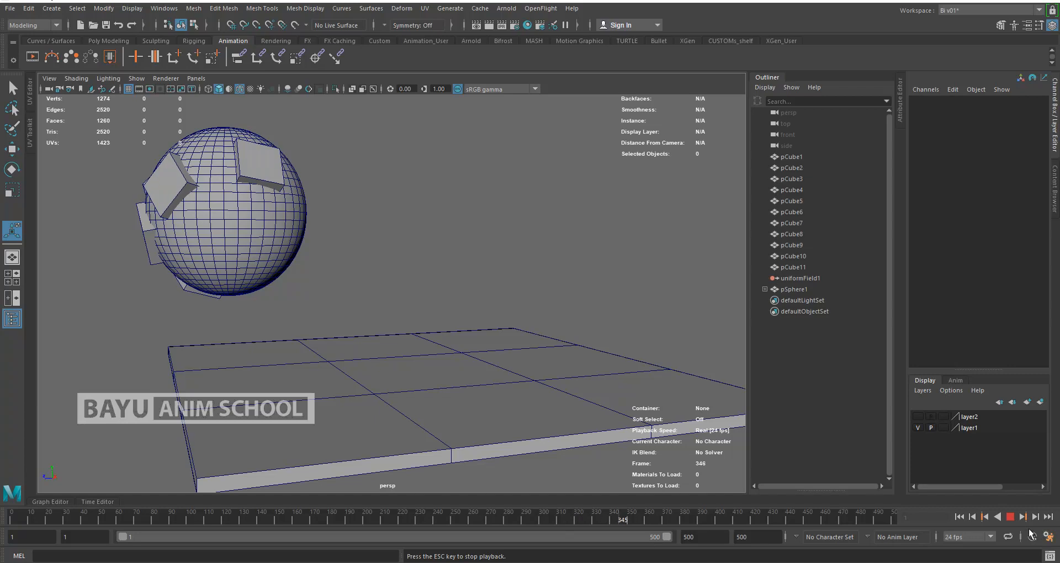
left_click(1010, 516)
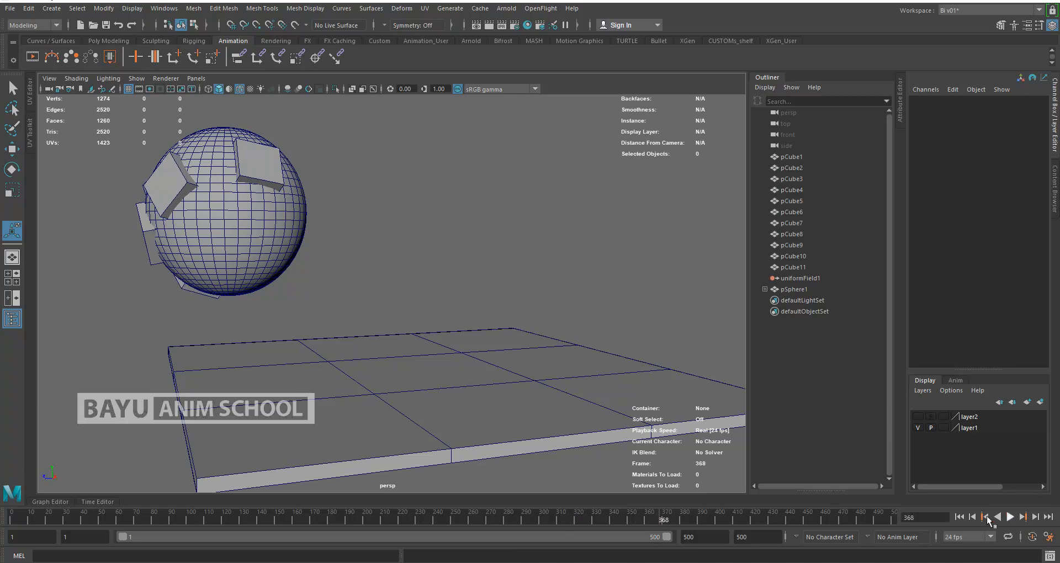
left_click(958, 517)
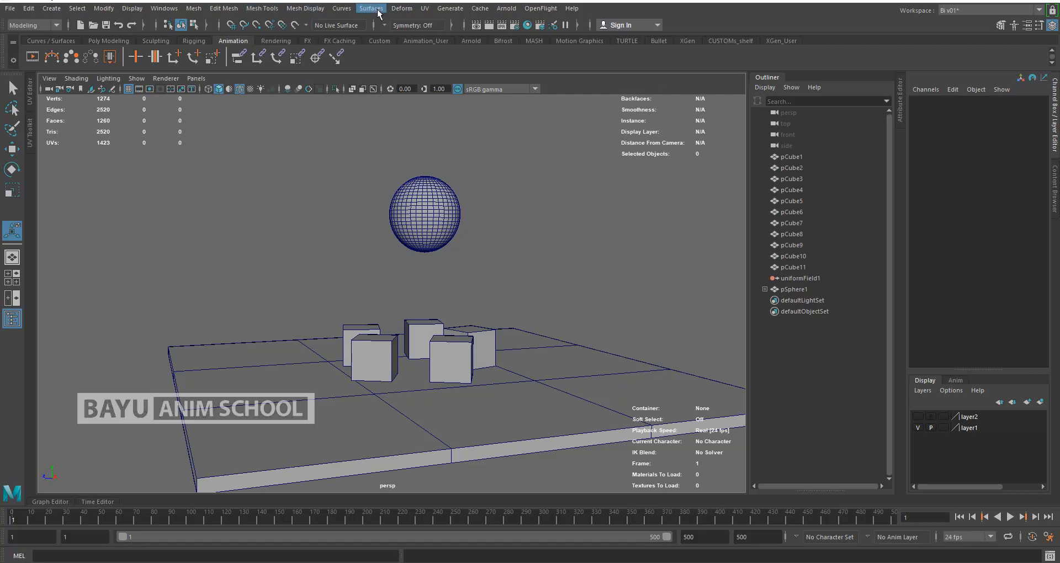
Switch to the FX command set and review the available field, solver and rigid body commands without running any.
left_click(31, 25)
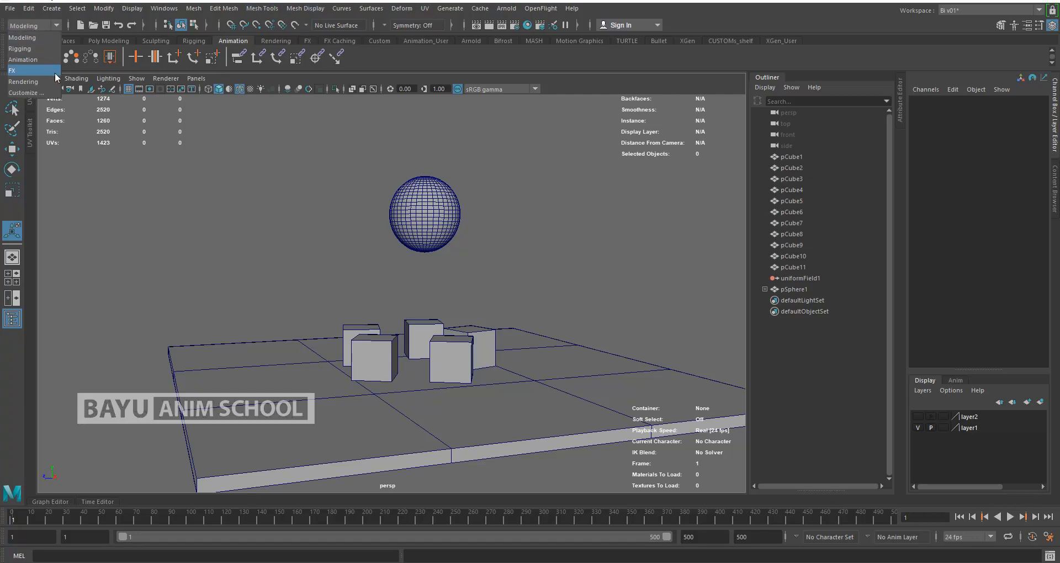
left_click(52, 70)
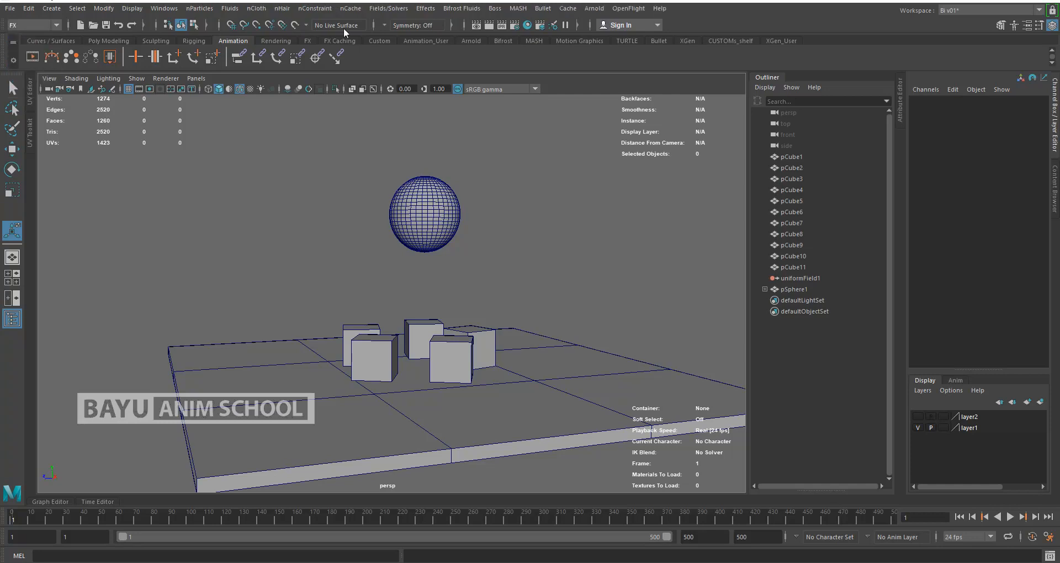
left_click(385, 8)
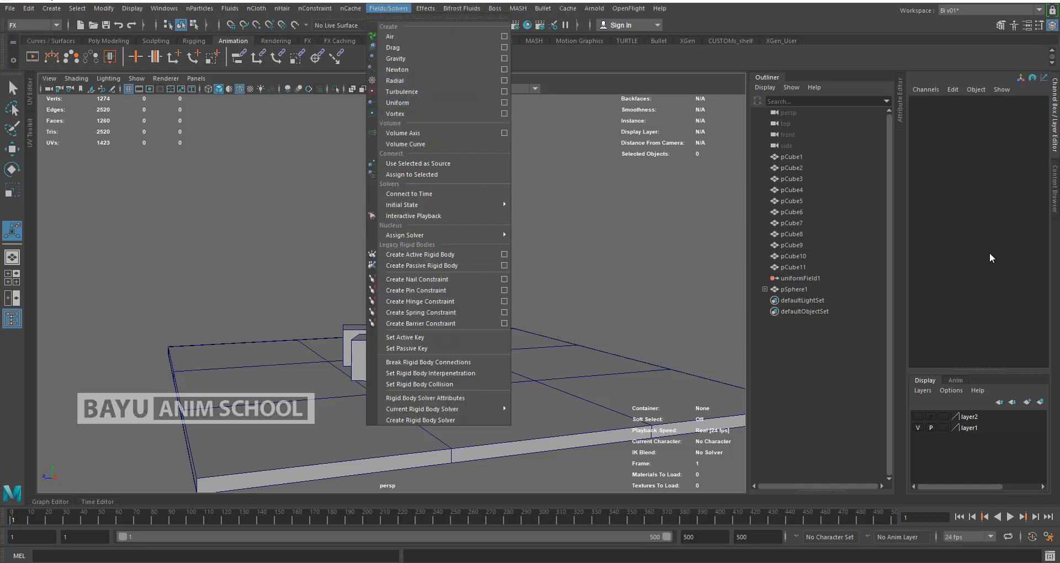
left_click(990, 237)
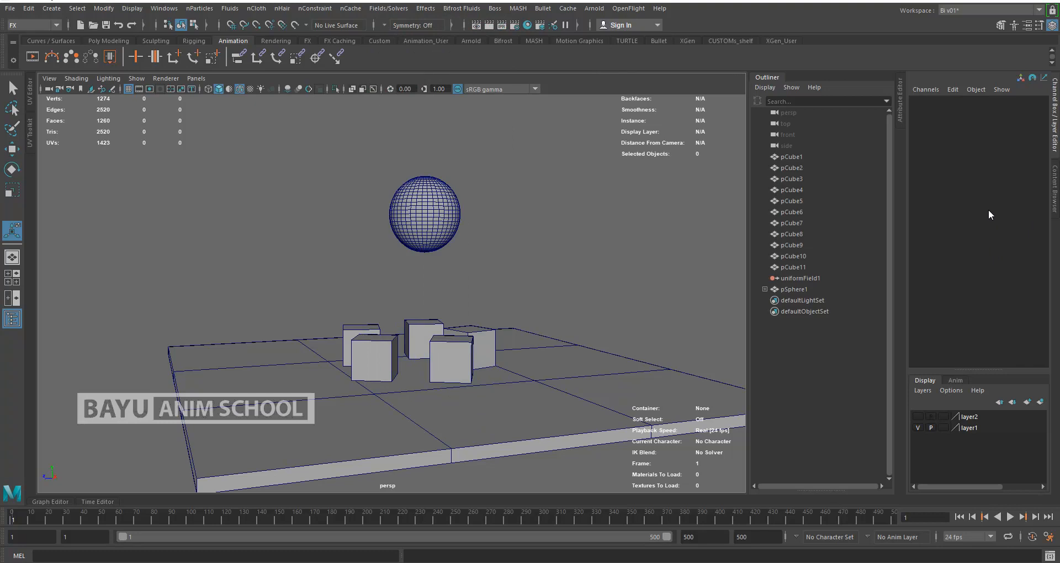